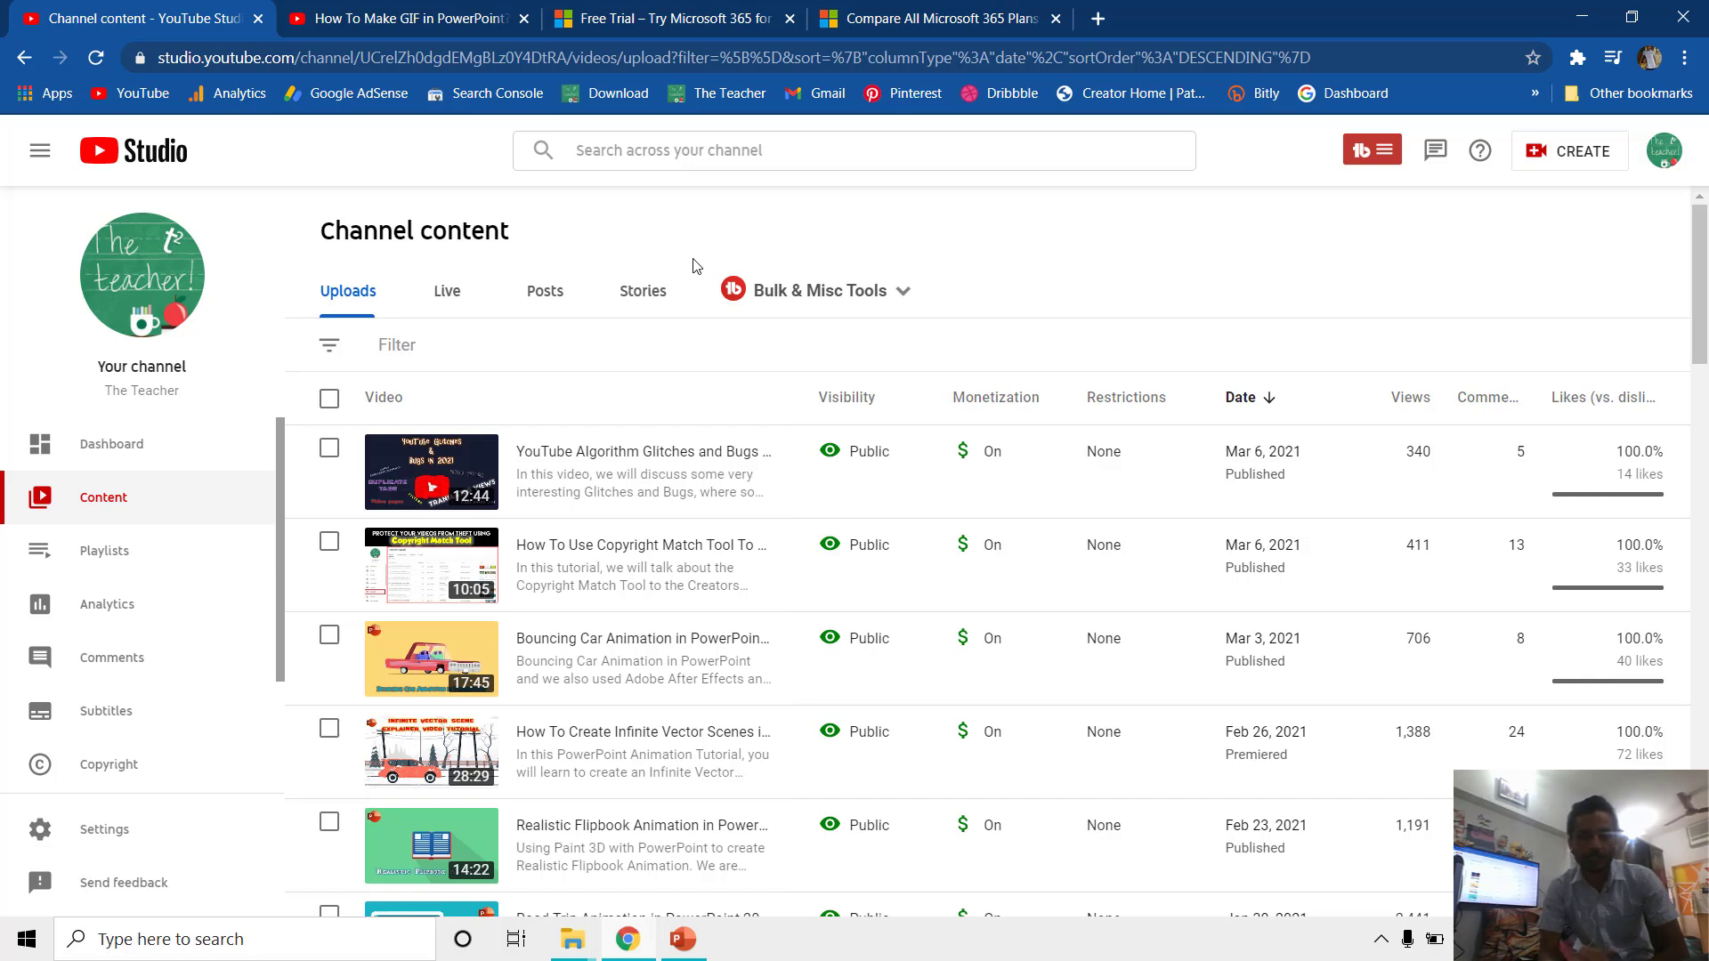
Step: Search the channel's videos for 'gif' and look over the five matching tutorials
{"action": "left_click", "coordinate": [877, 152]}
{"action": "type", "text": "gif"}
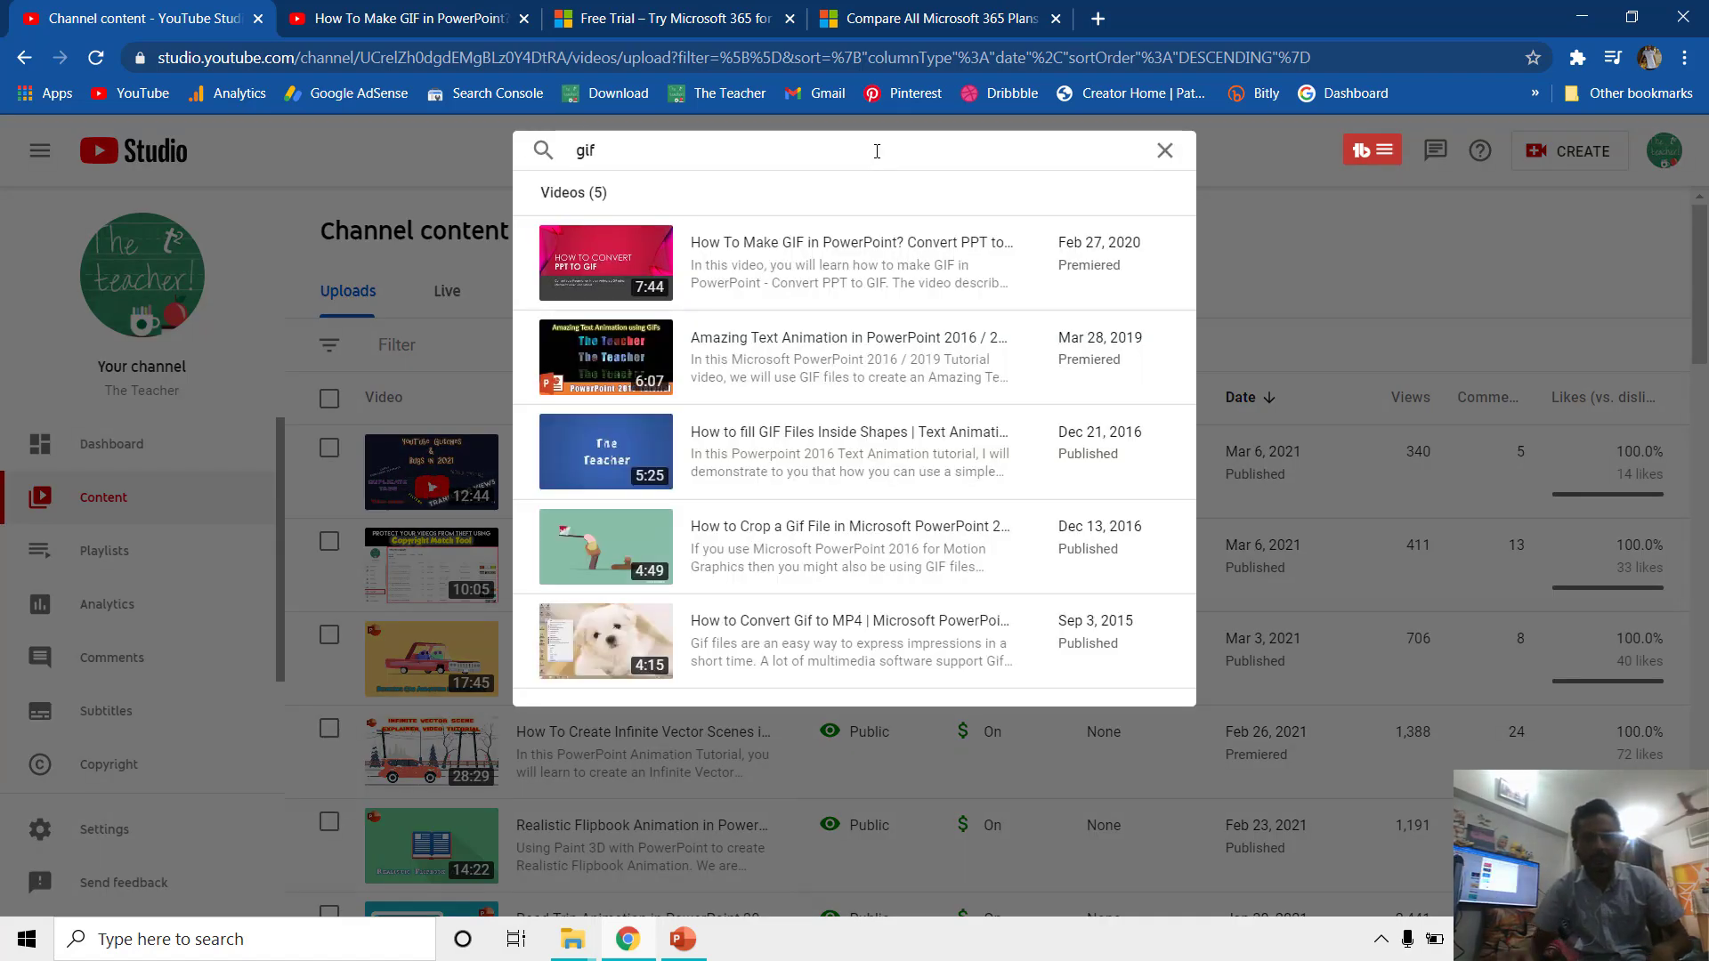
{"action": "mouse_move", "coordinate": [744, 271]}
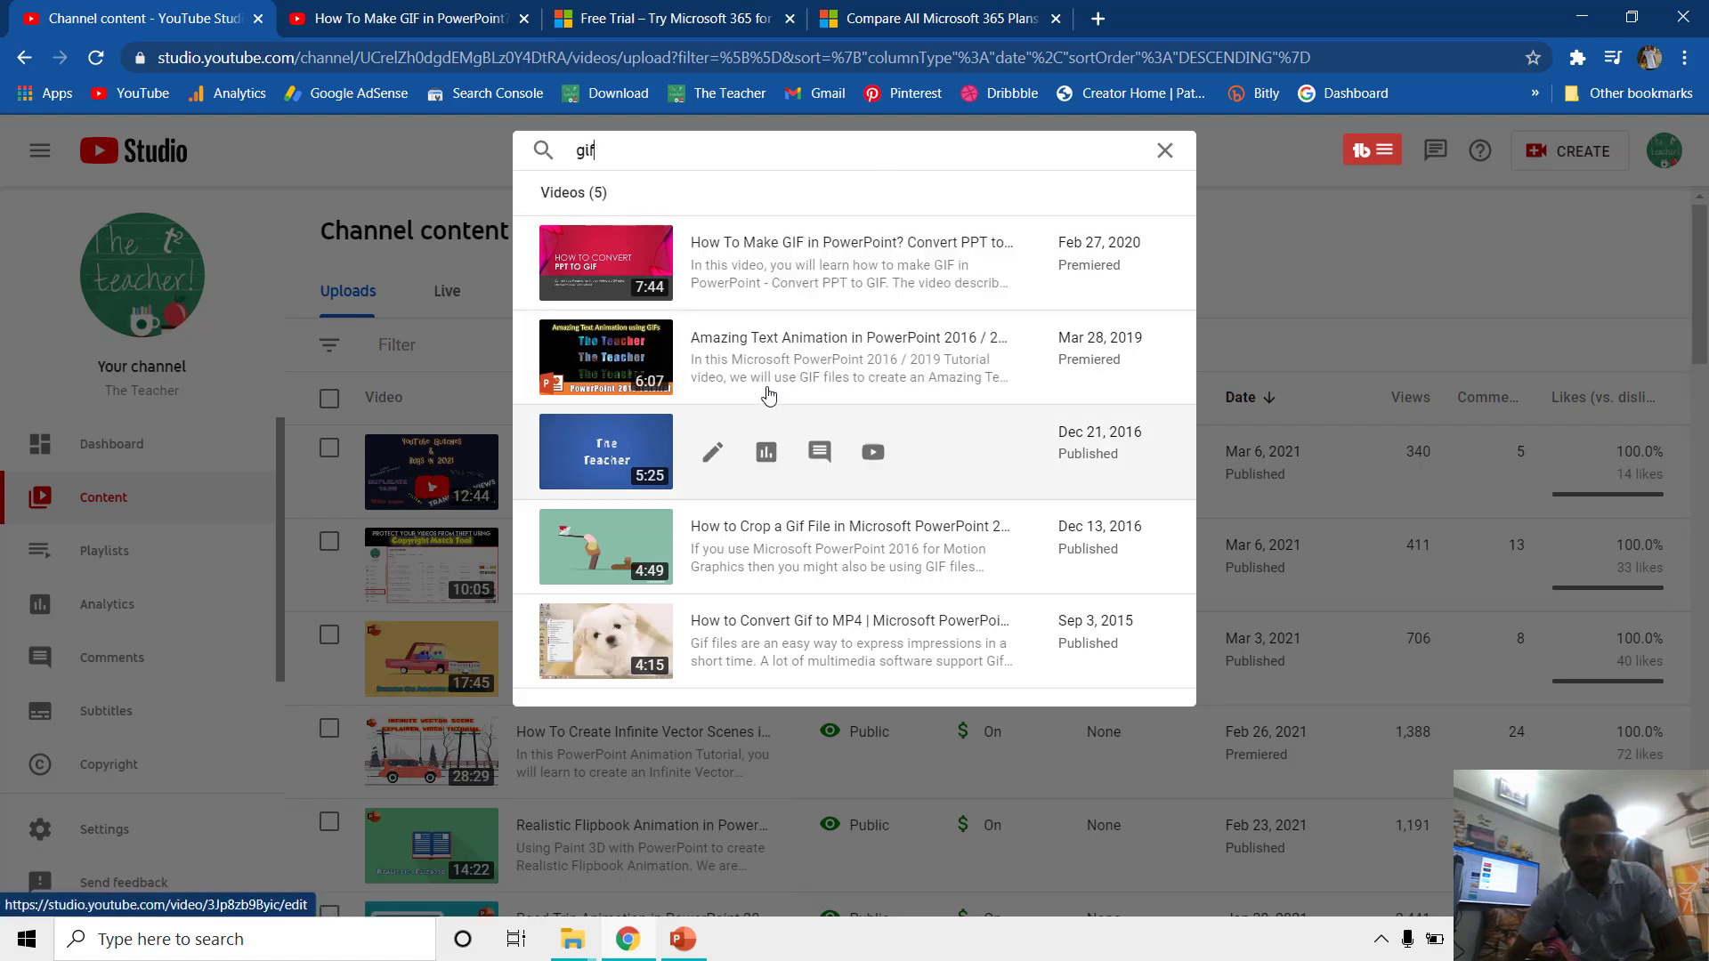
{"action": "mouse_move", "coordinate": [790, 332]}
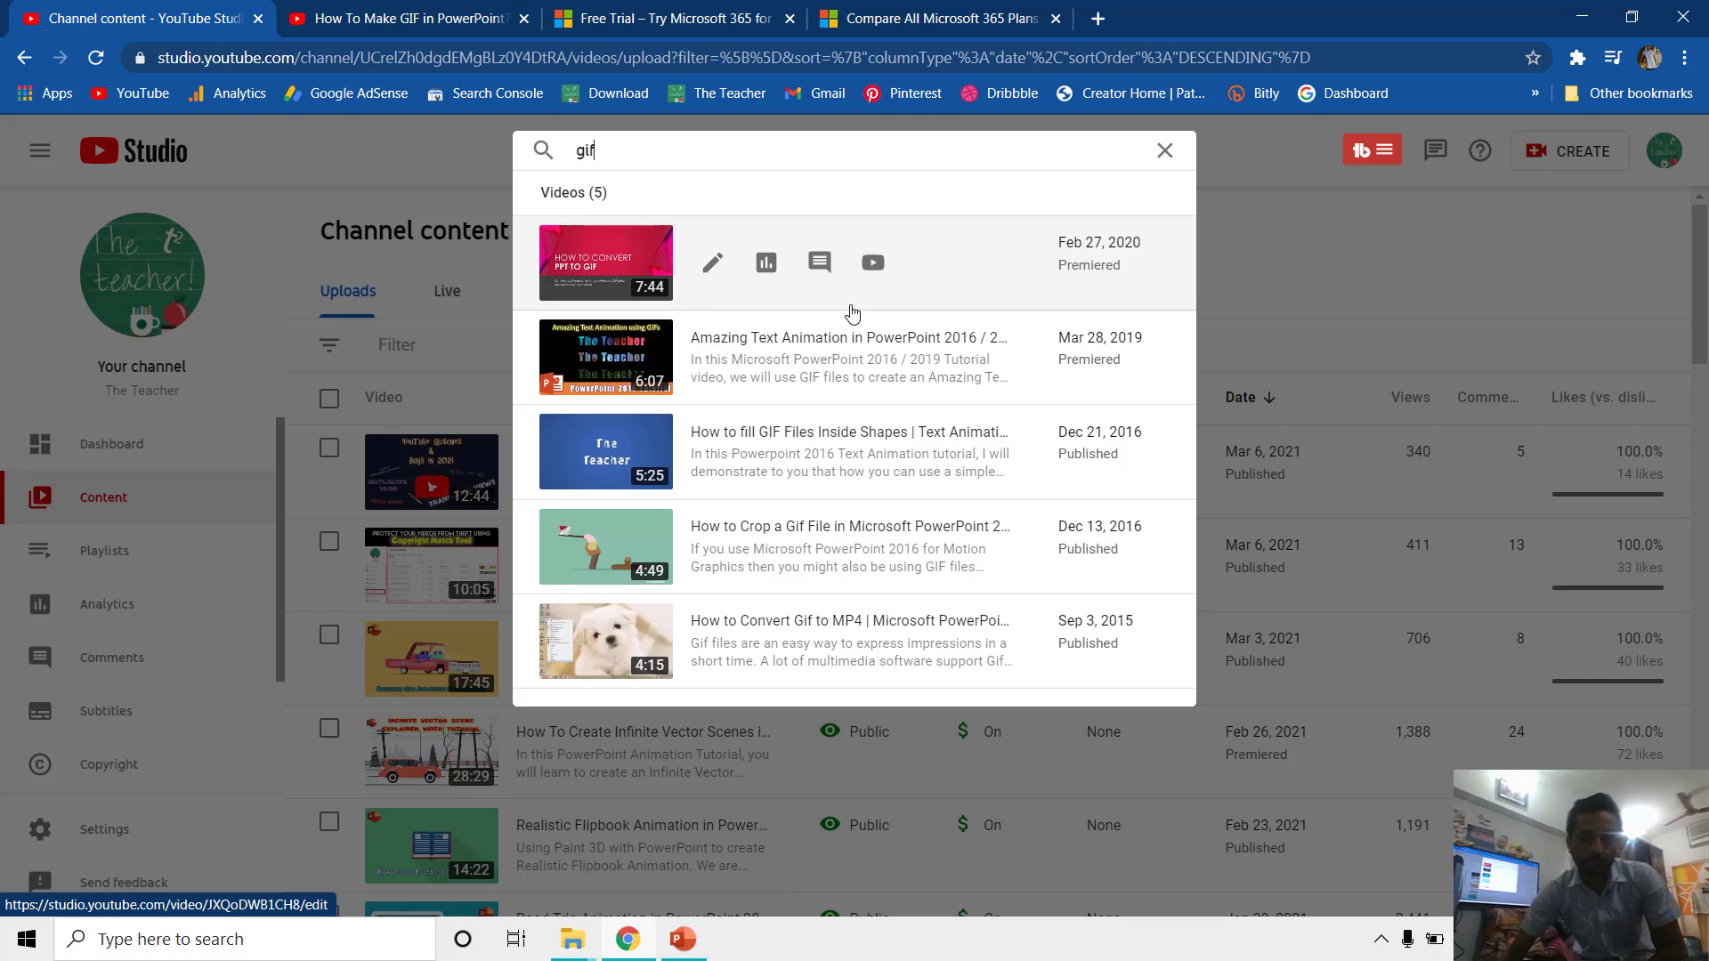
{"action": "mouse_move", "coordinate": [792, 665]}
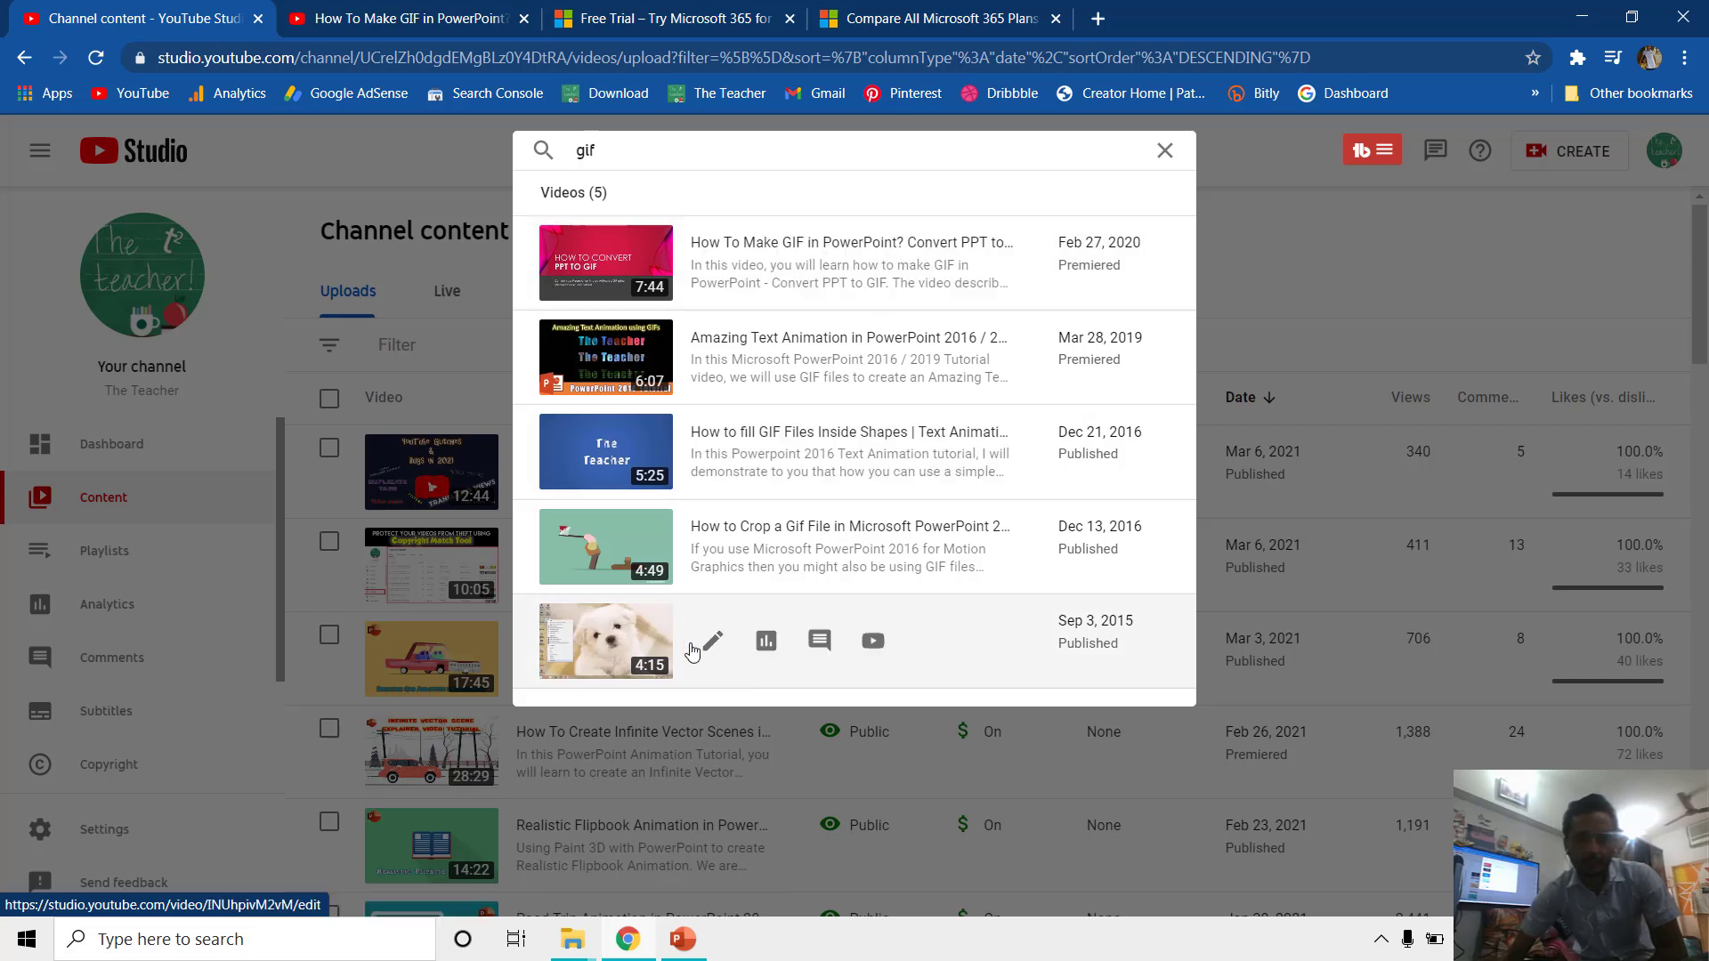
{"action": "mouse_move", "coordinate": [663, 283]}
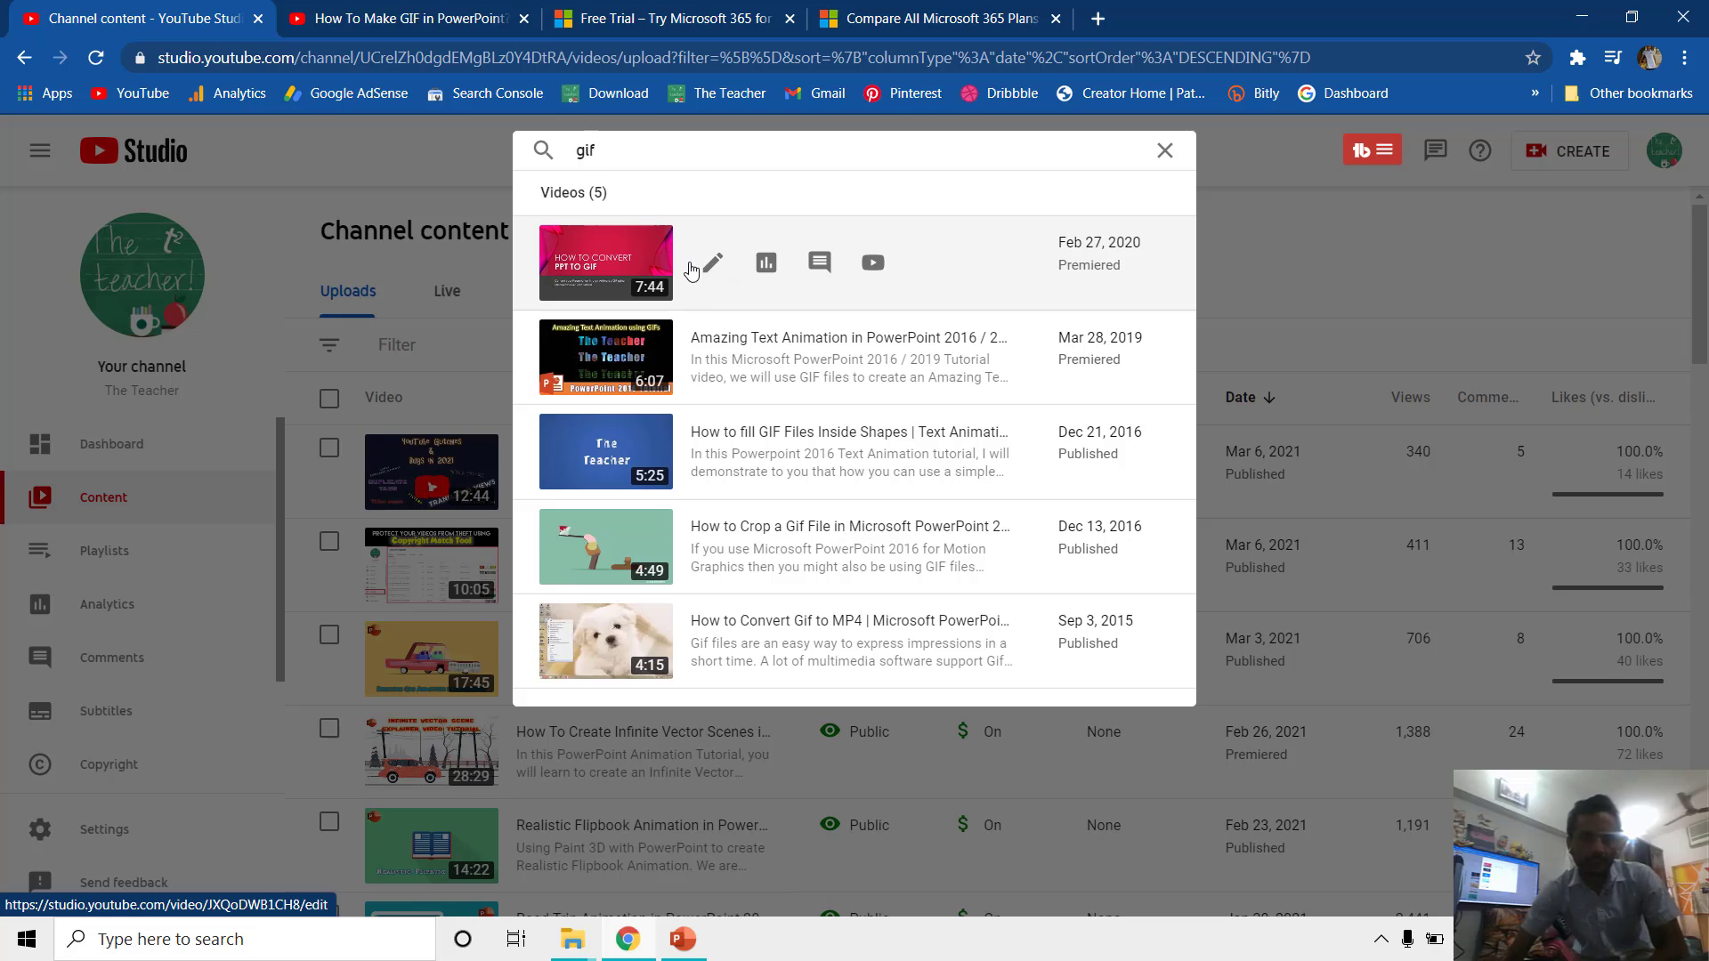
{"action": "mouse_move", "coordinate": [717, 576]}
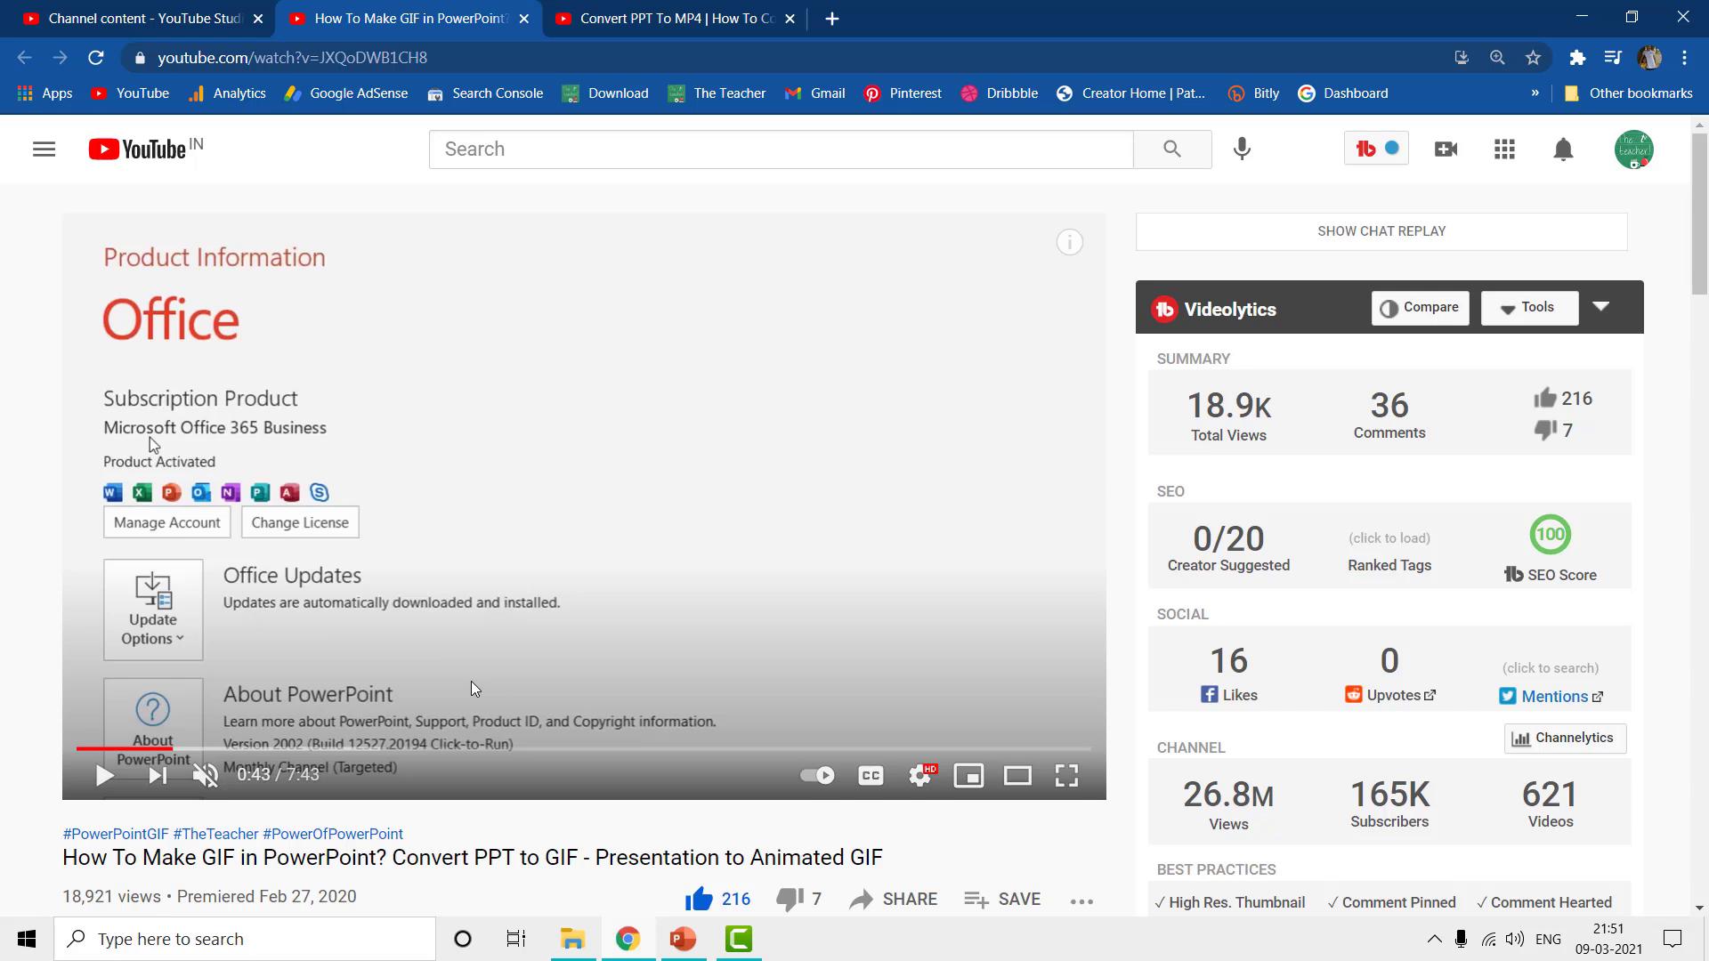
Step: Bring PowerPoint forward and view the Account information in backstage
{"action": "left_click", "coordinate": [694, 949]}
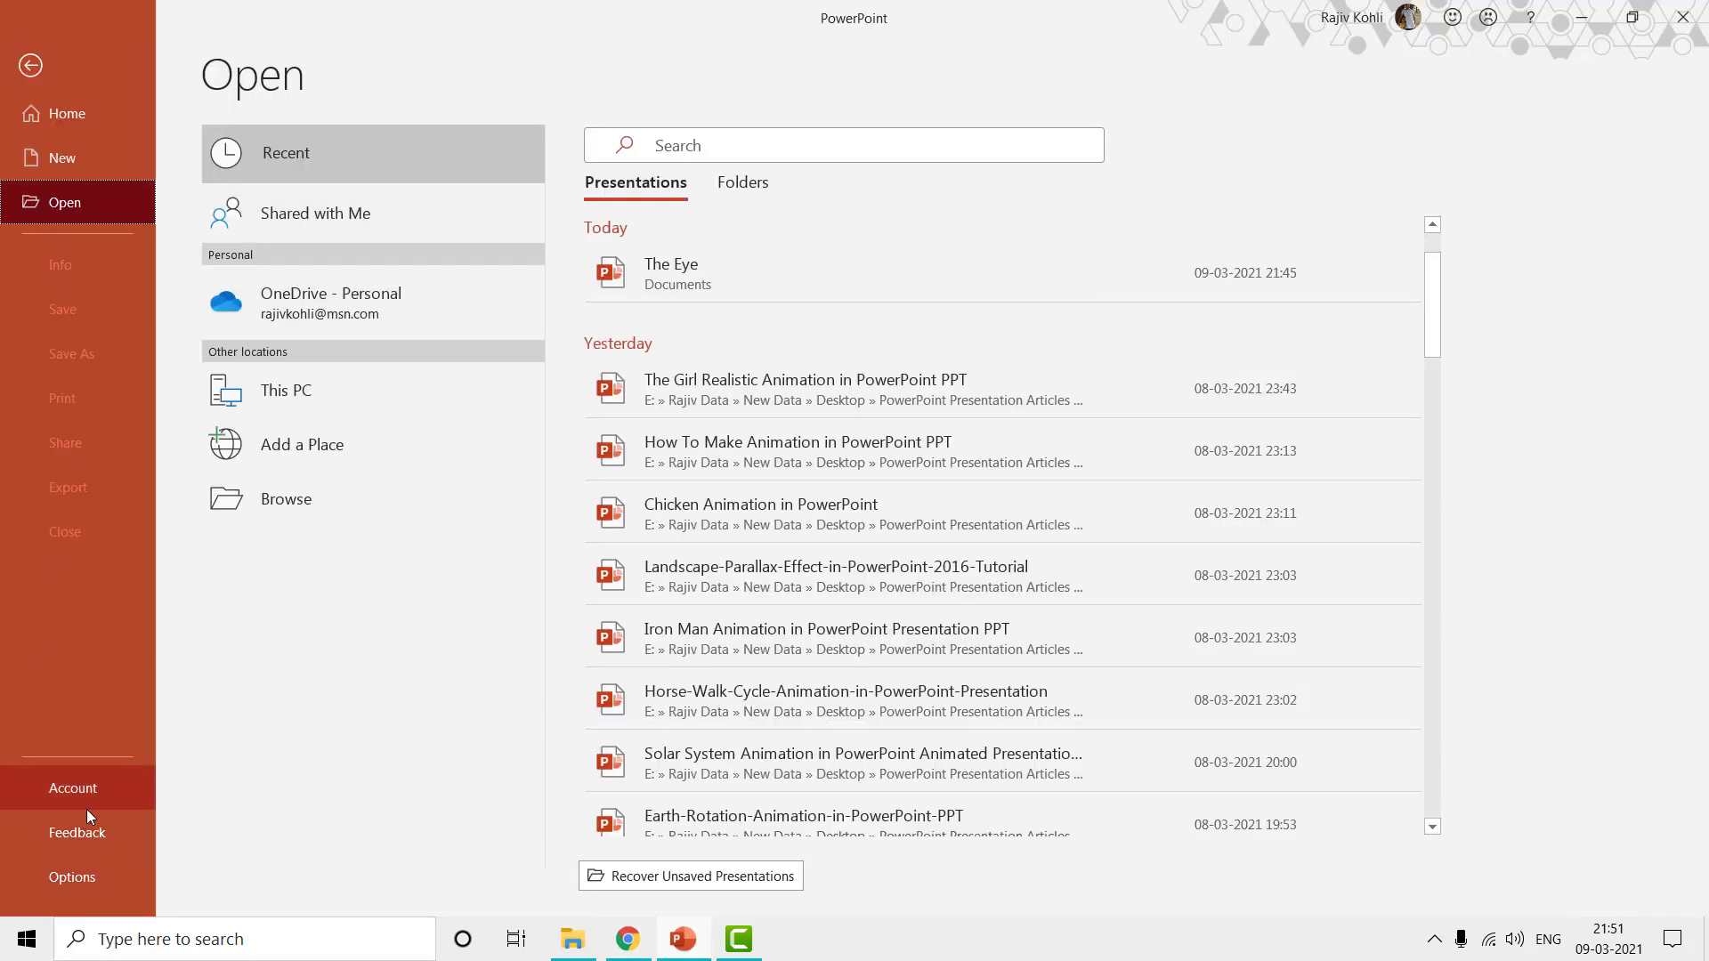
{"action": "left_click", "coordinate": [97, 789]}
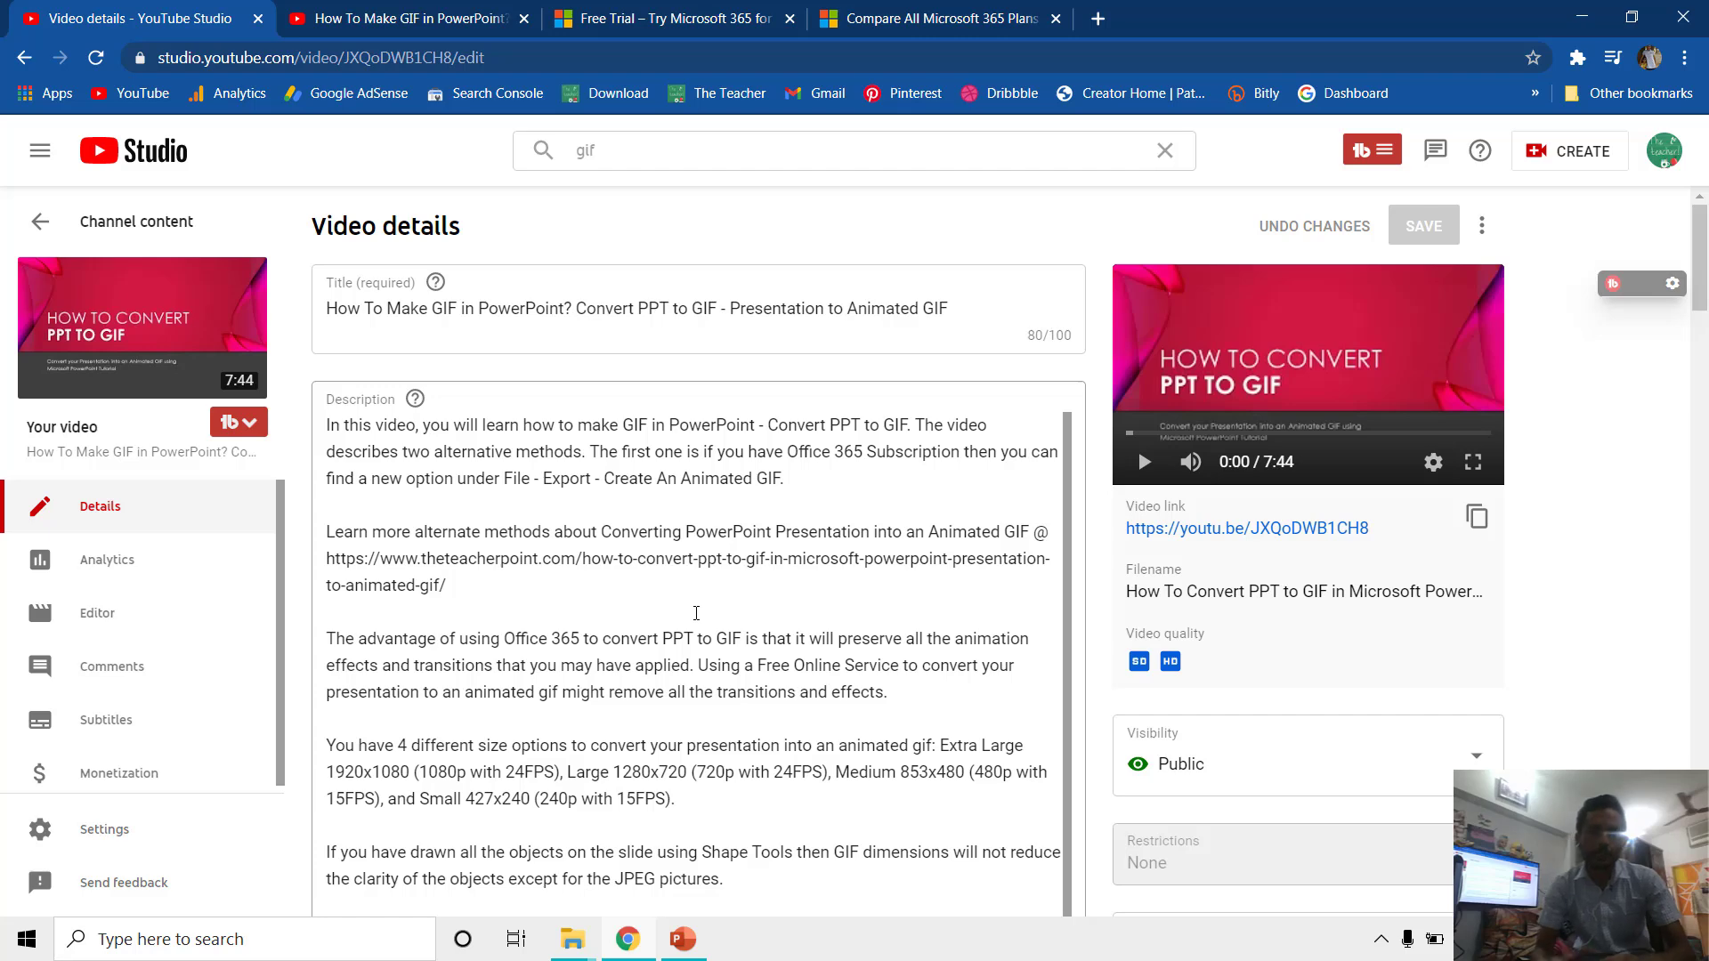
Step: Switch to the 'Free Trial – Try Microsoft 365' browser tab
{"action": "left_click", "coordinate": [677, 25]}
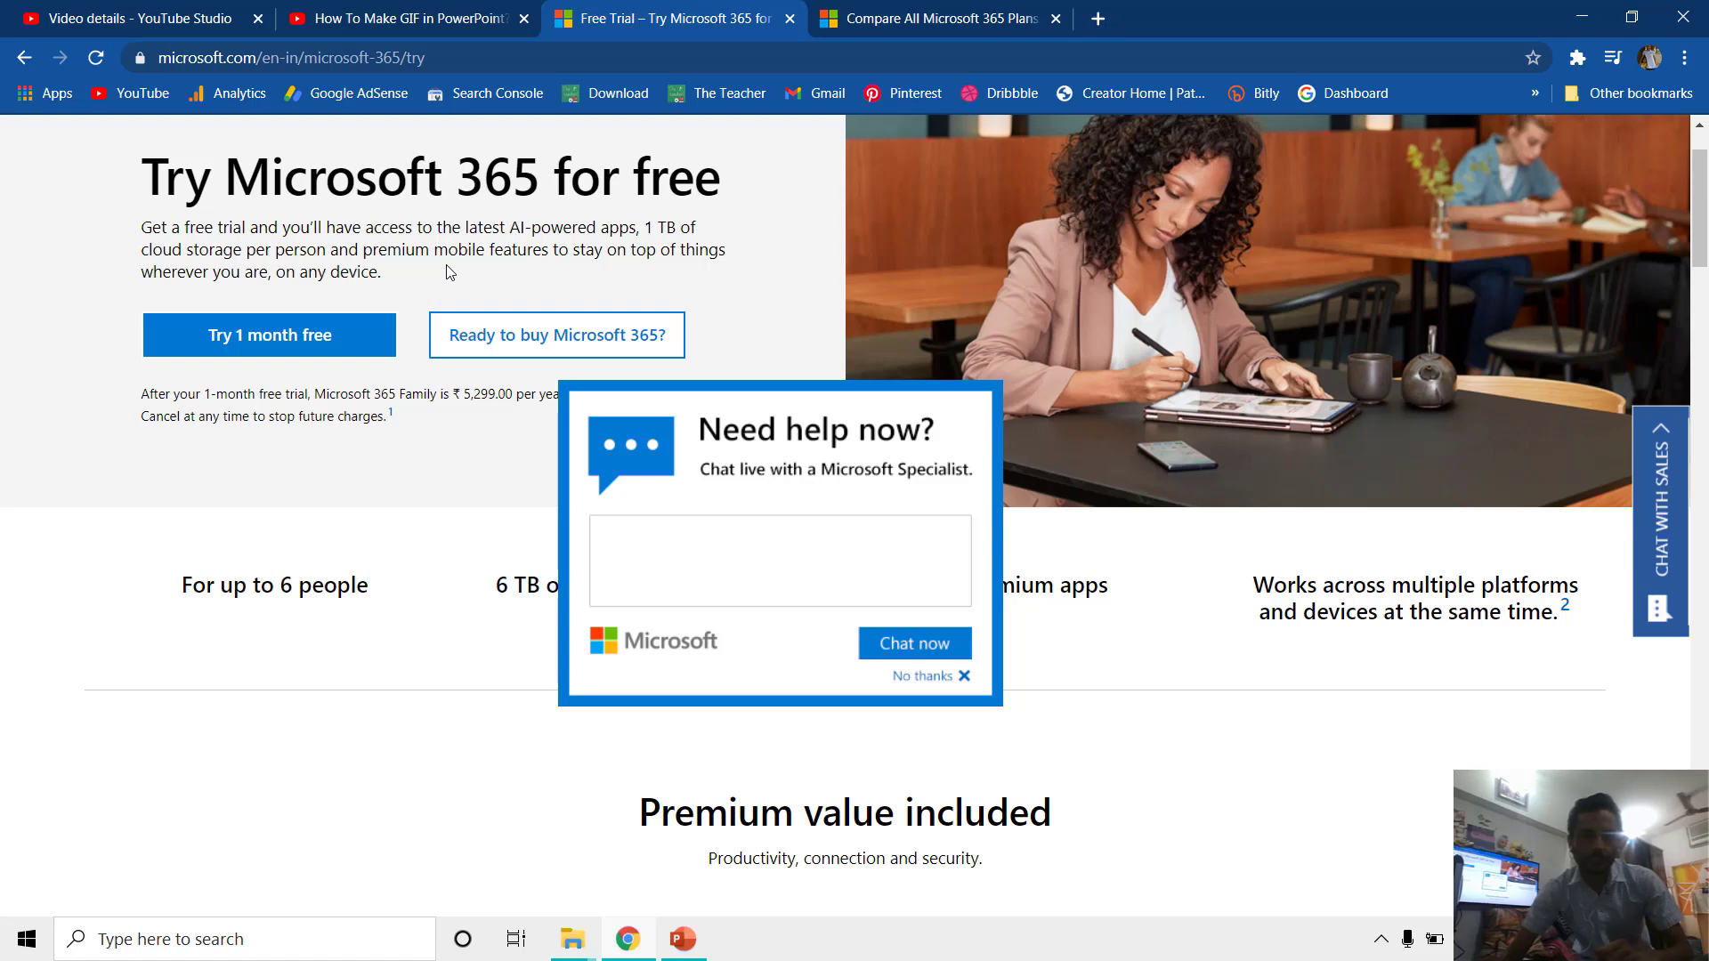
Step: Scroll the Microsoft 365 plan comparison page down to the Family, Personal and Home & Student 2019 prices
{"action": "left_click", "coordinate": [927, 24]}
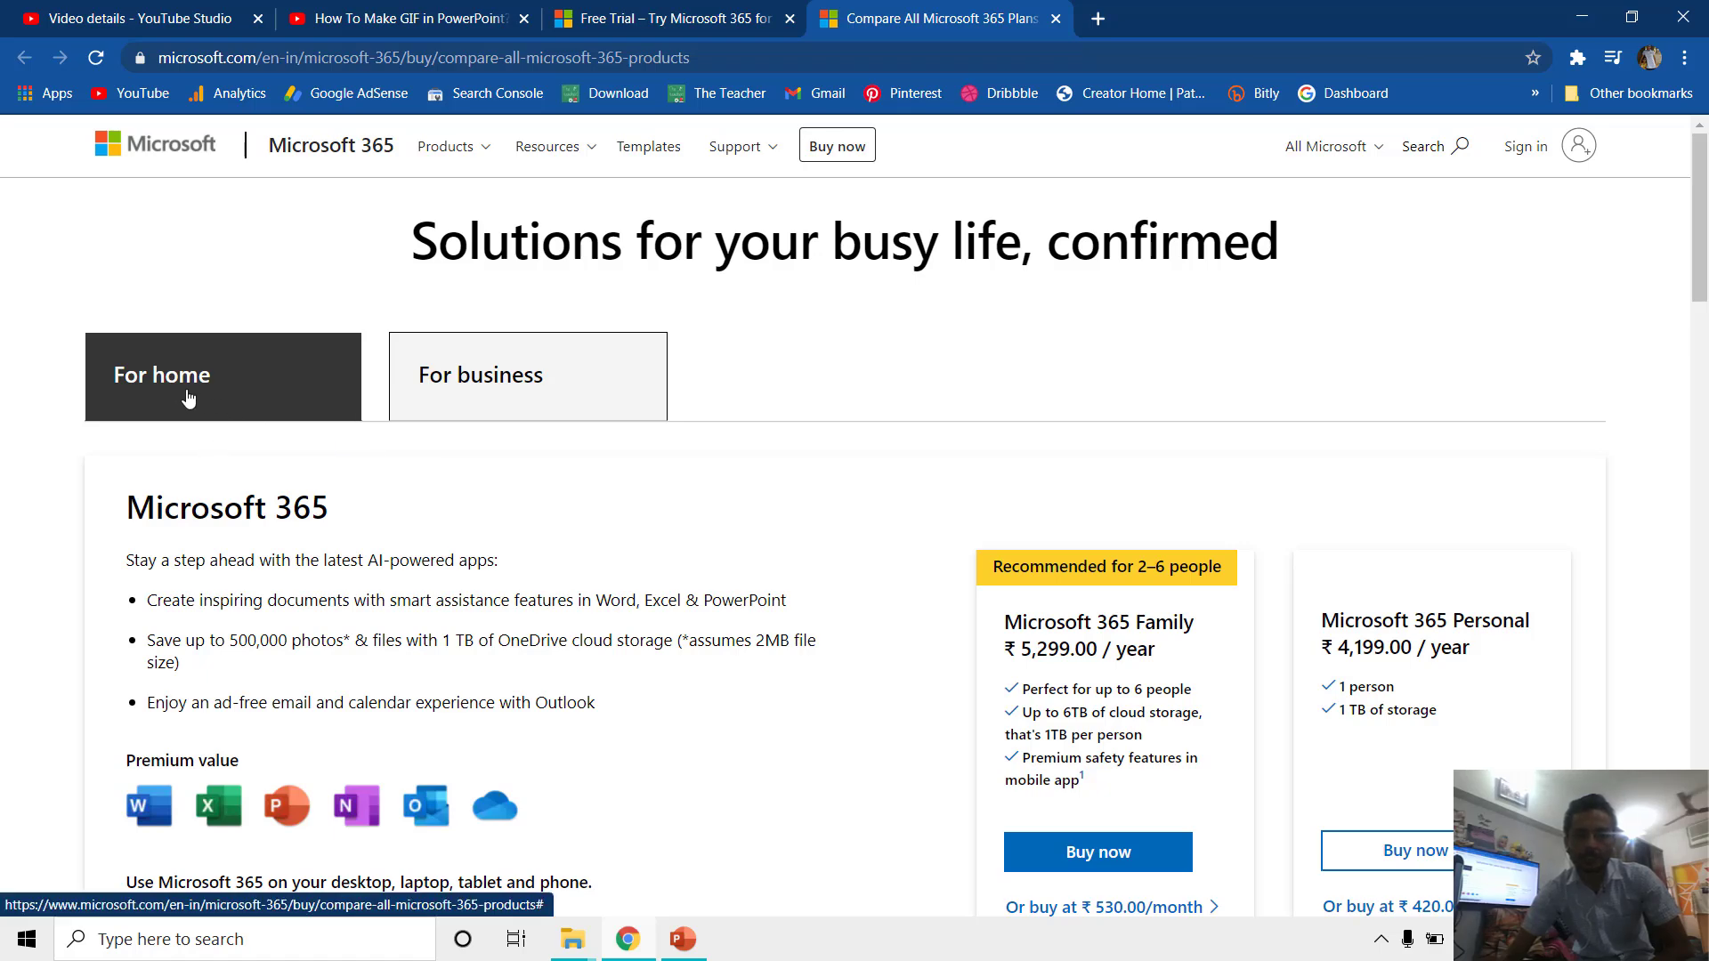
{"action": "scroll", "coordinate": [572, 400], "scroll_direction": "down", "scroll_amount": 3}
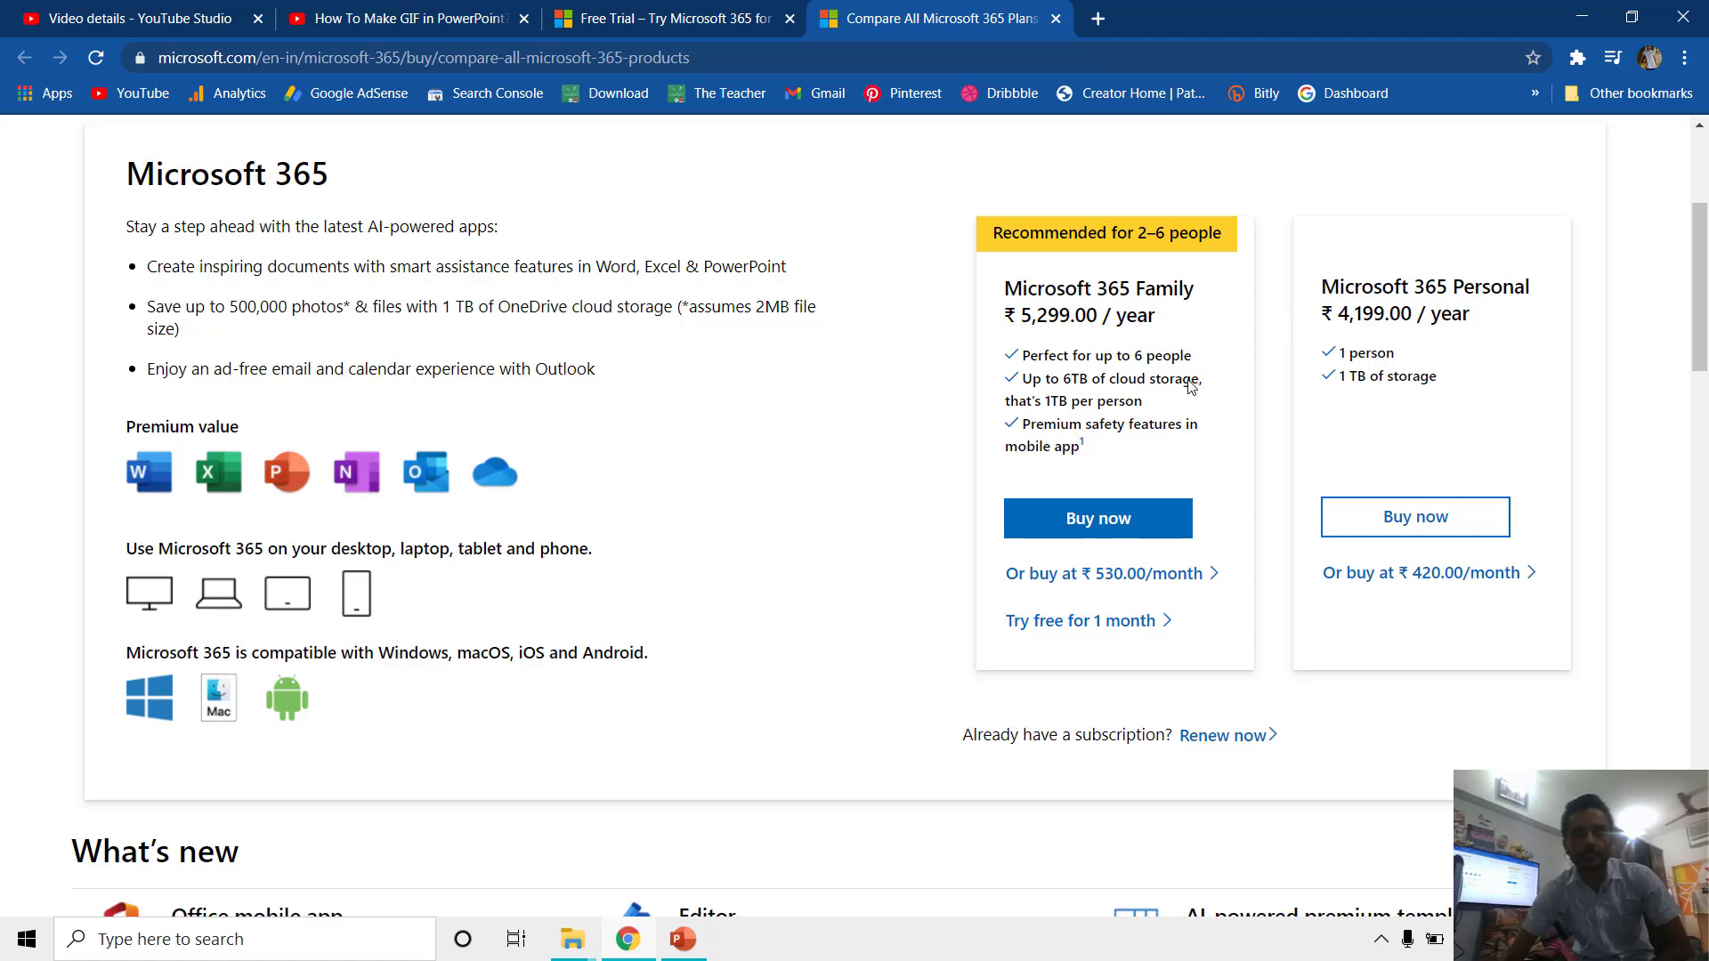
{"action": "scroll", "coordinate": [1246, 459], "scroll_direction": "down", "scroll_amount": 2}
{"action": "scroll", "coordinate": [1251, 424], "scroll_direction": "down", "scroll_amount": 5}
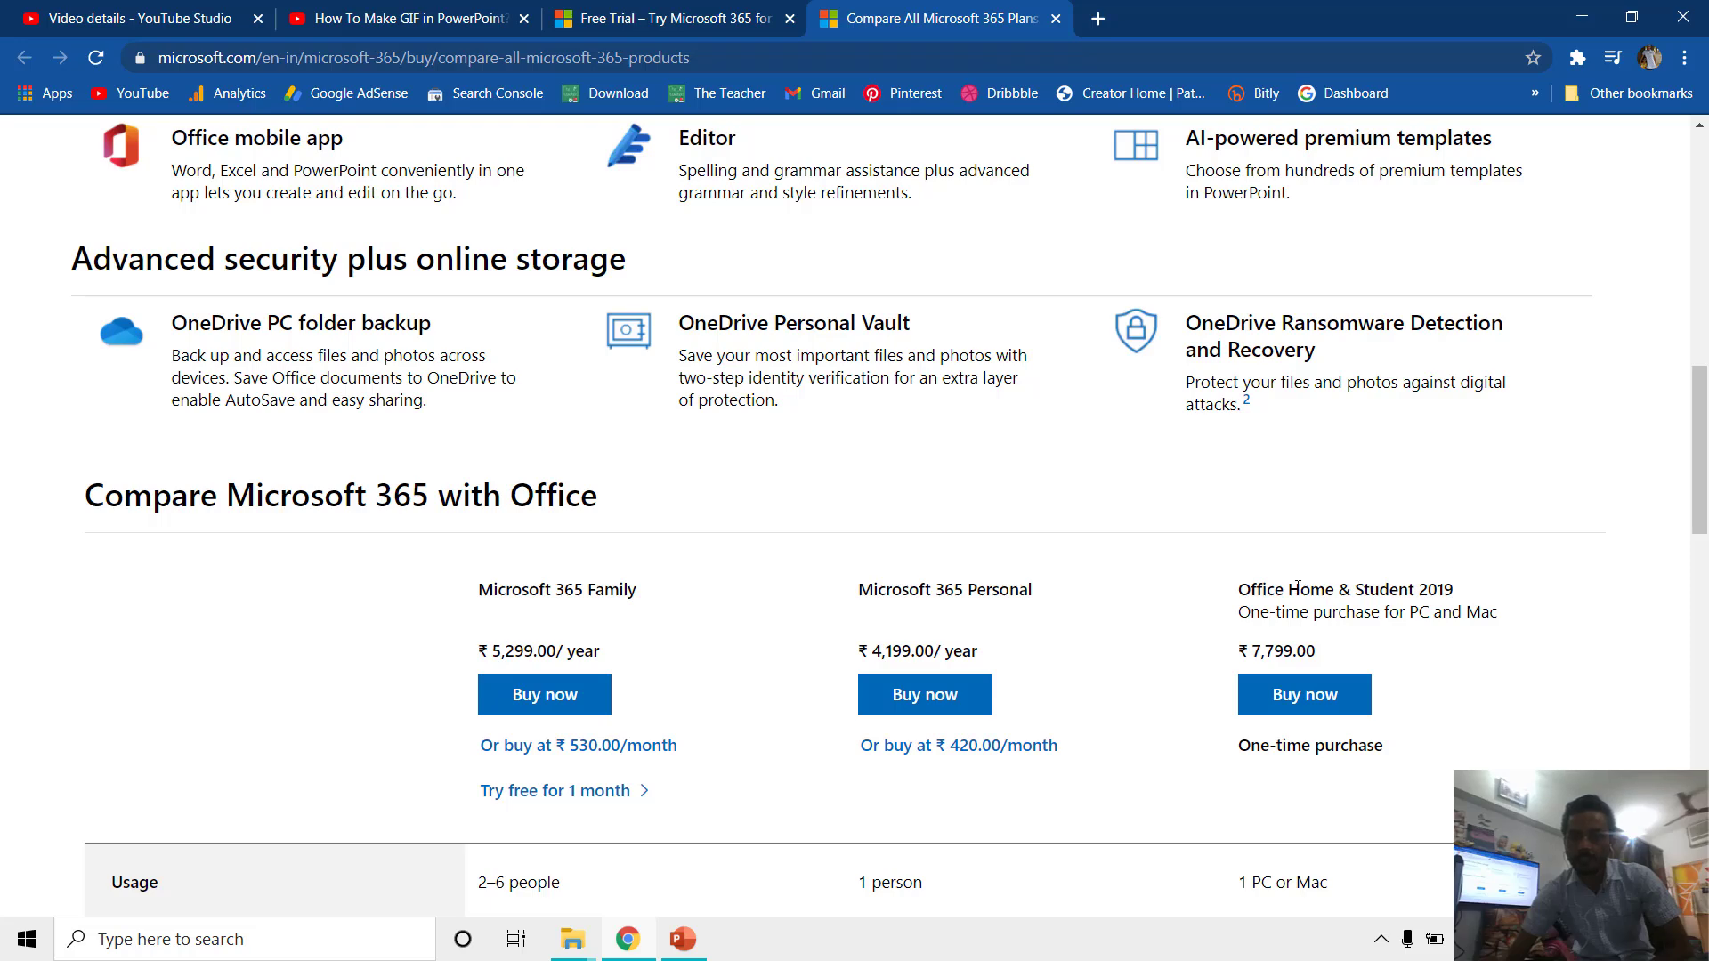
{"action": "scroll", "coordinate": [710, 637], "scroll_direction": "down", "scroll_amount": 1}
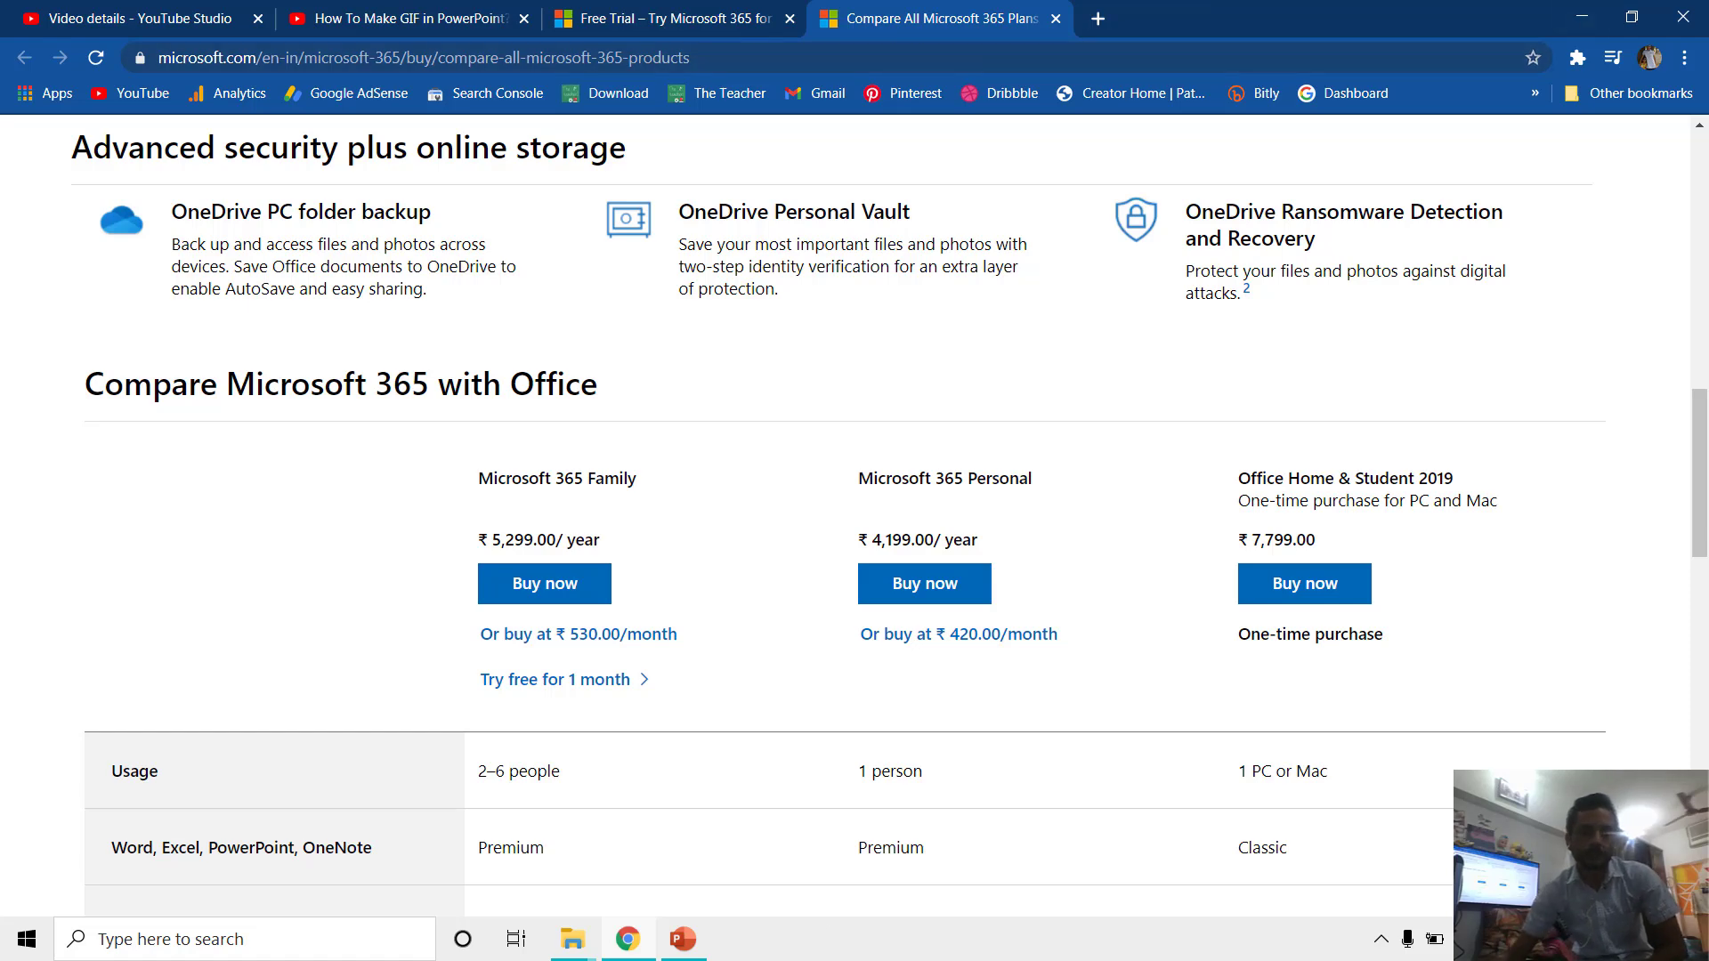
Step: In the Dog-Animation presentation, hide the outline-sketch slide 2 from the slide show
{"action": "left_click", "coordinate": [698, 940]}
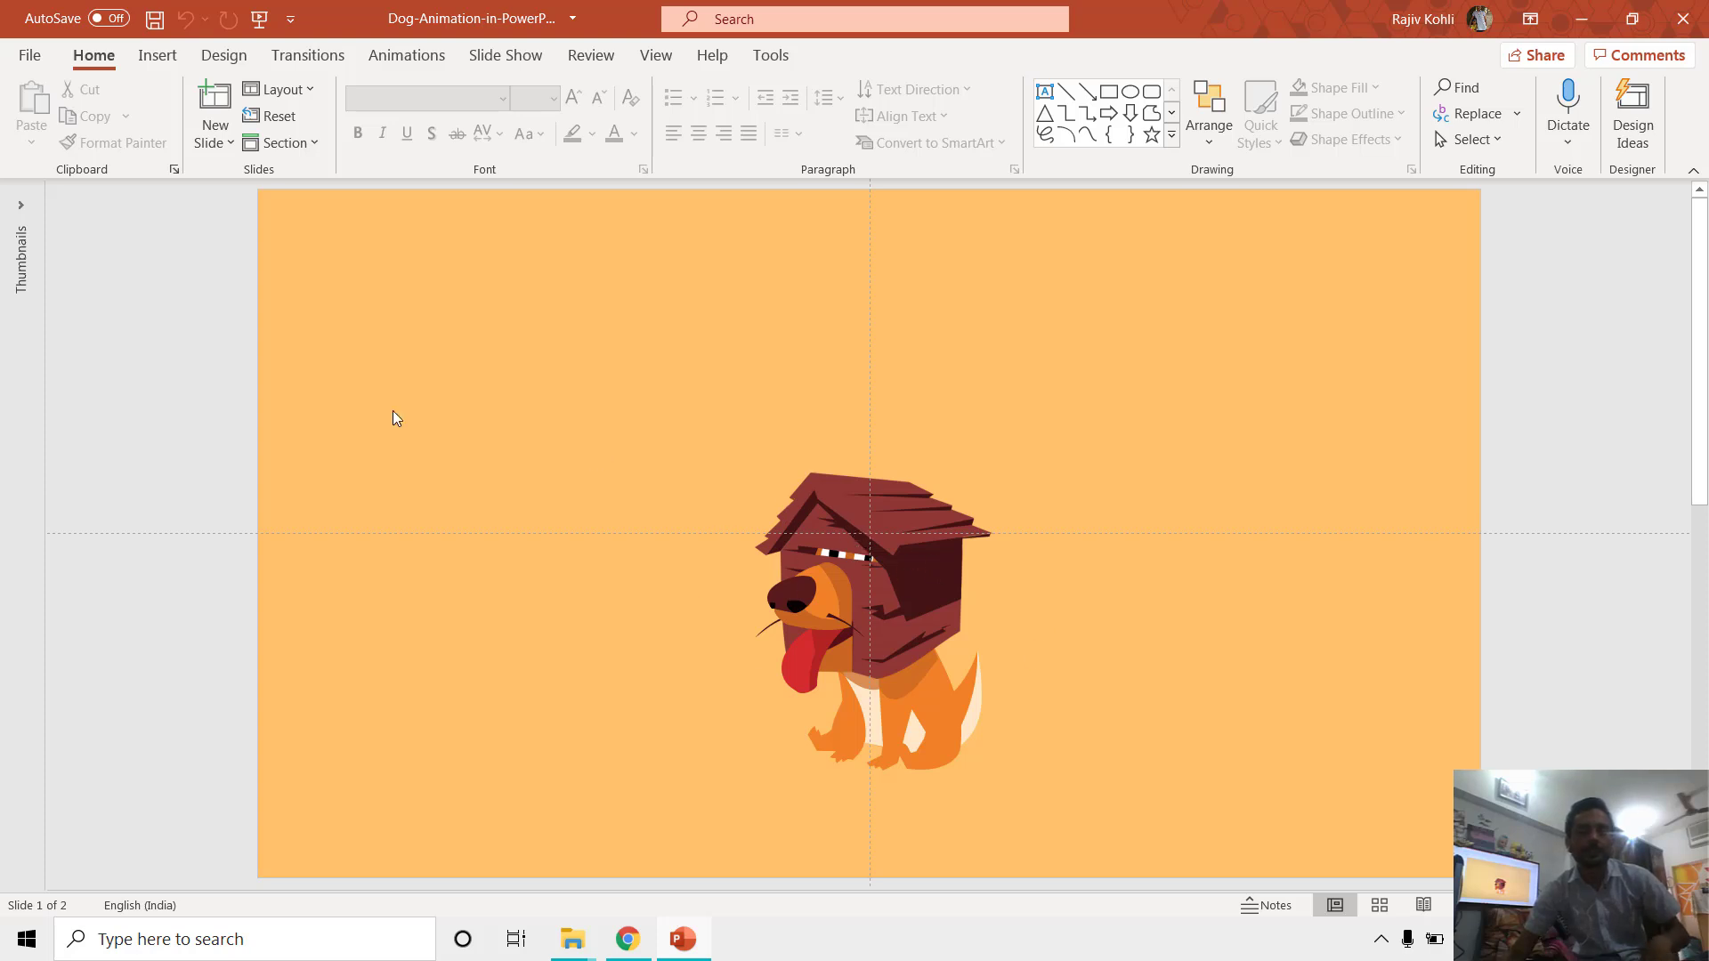
{"action": "left_click_drag", "start_coordinate": [44, 392], "coordinate": [161, 389]}
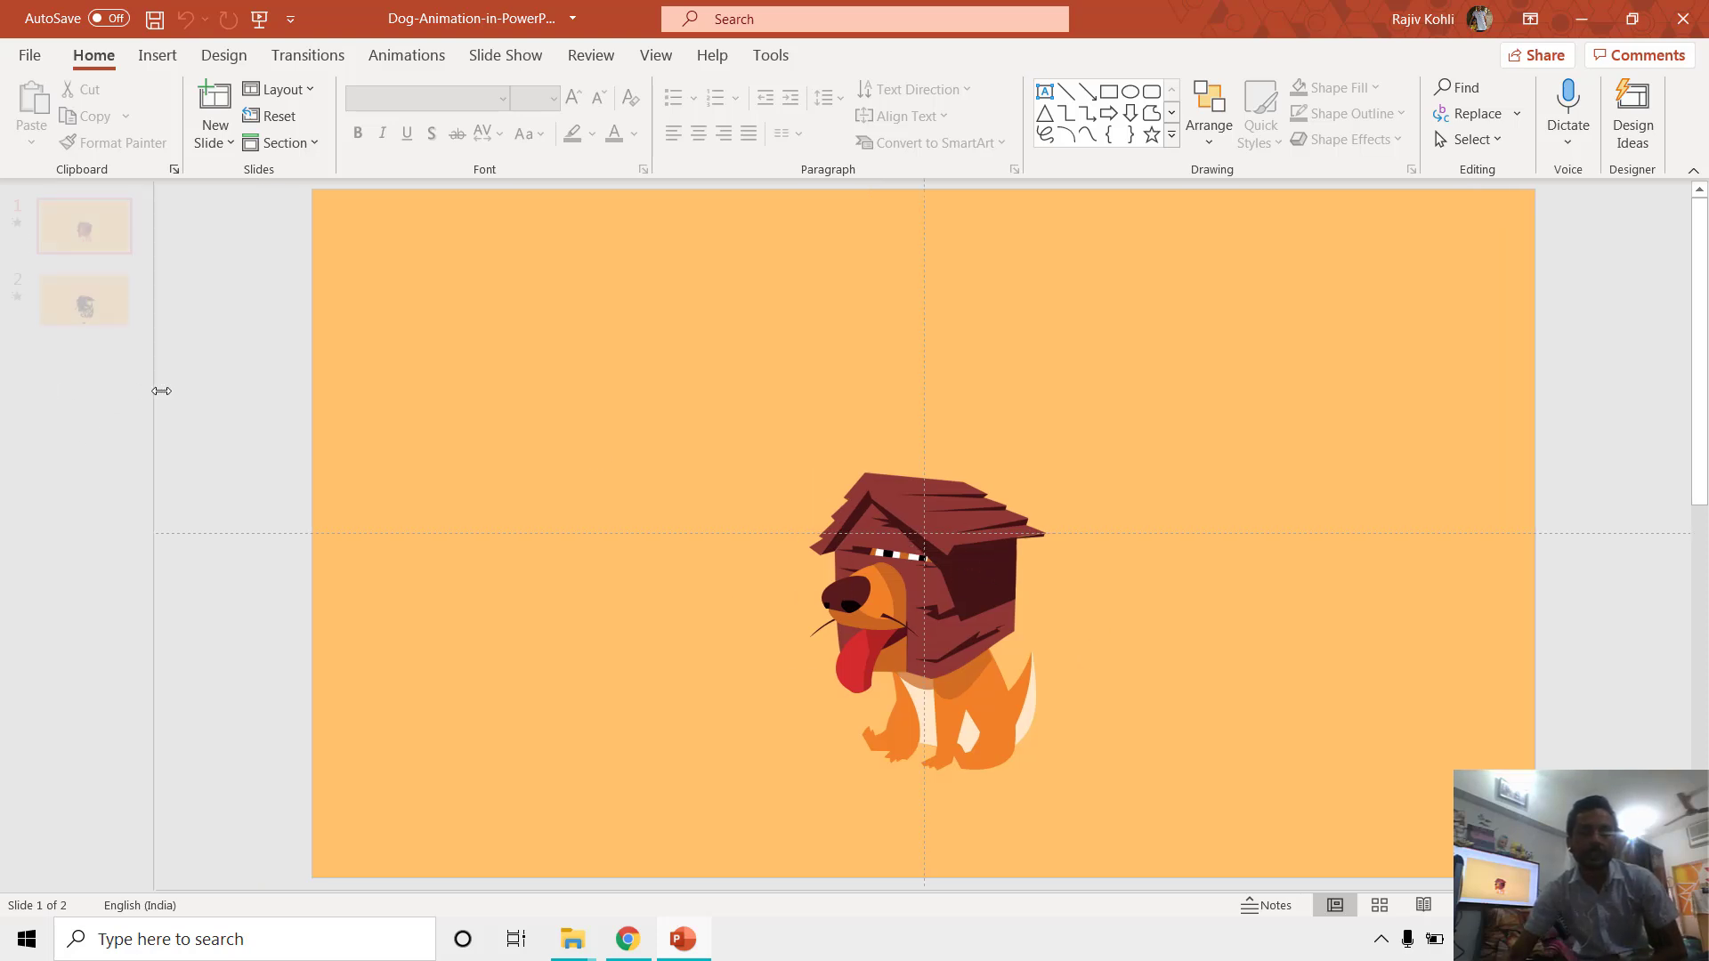
{"action": "left_click", "coordinate": [90, 313]}
{"action": "right_click", "coordinate": [90, 312]}
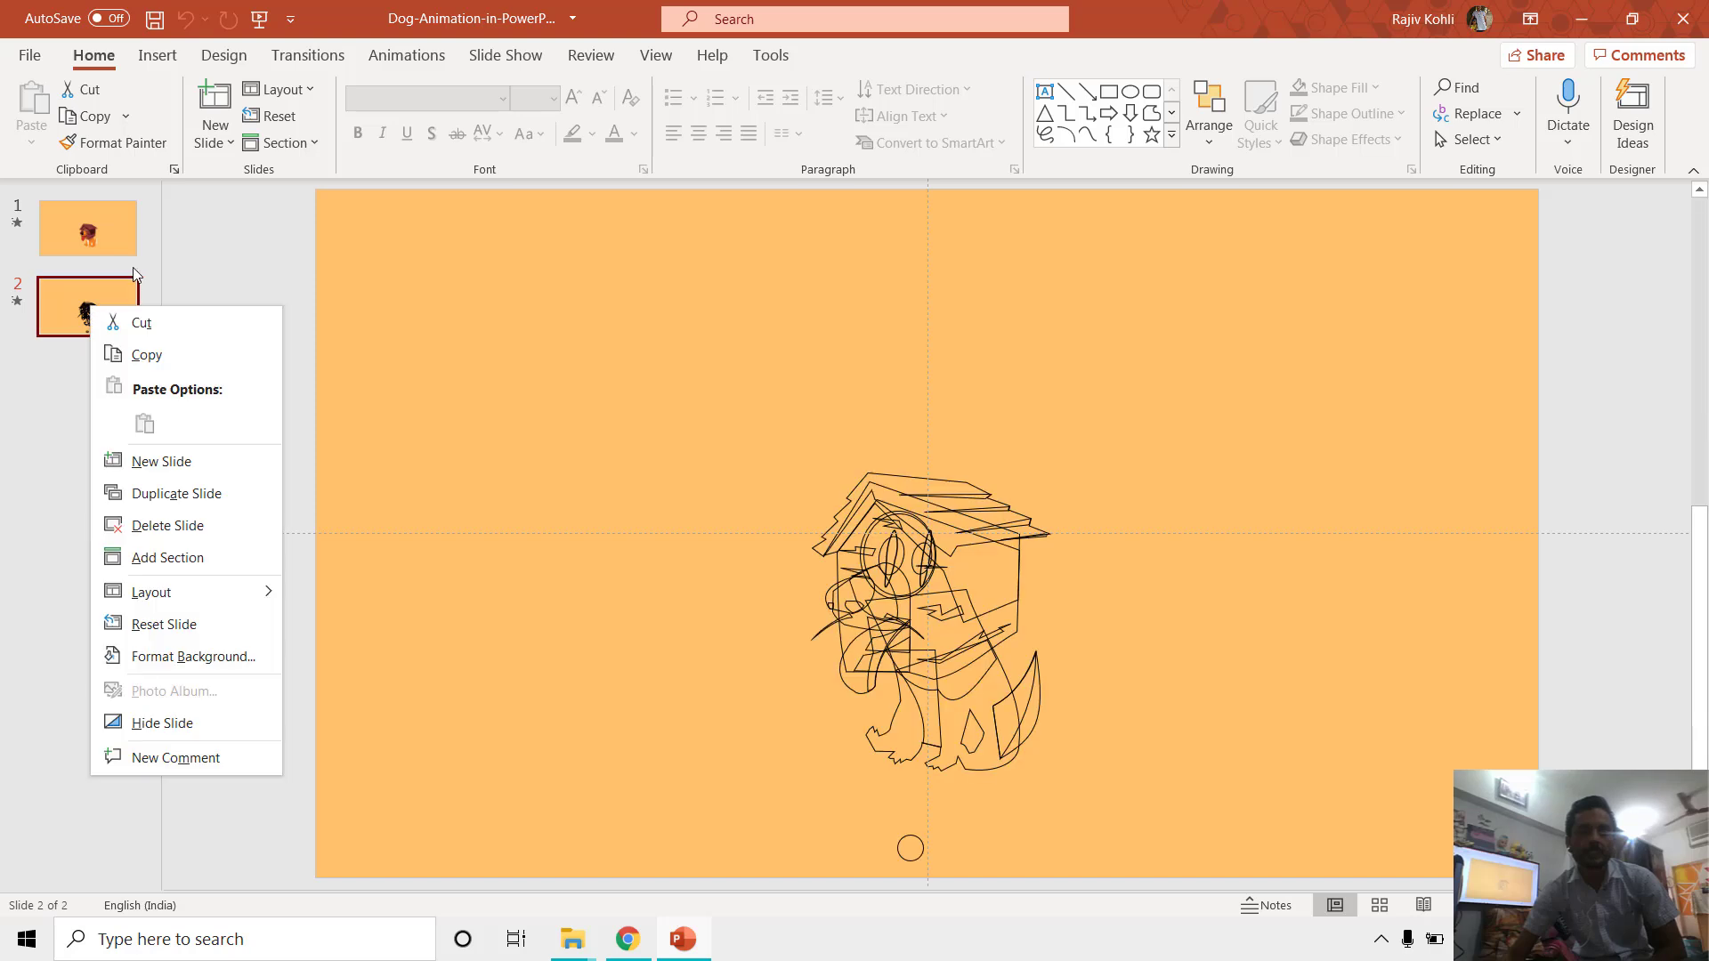
{"action": "left_click", "coordinate": [174, 728]}
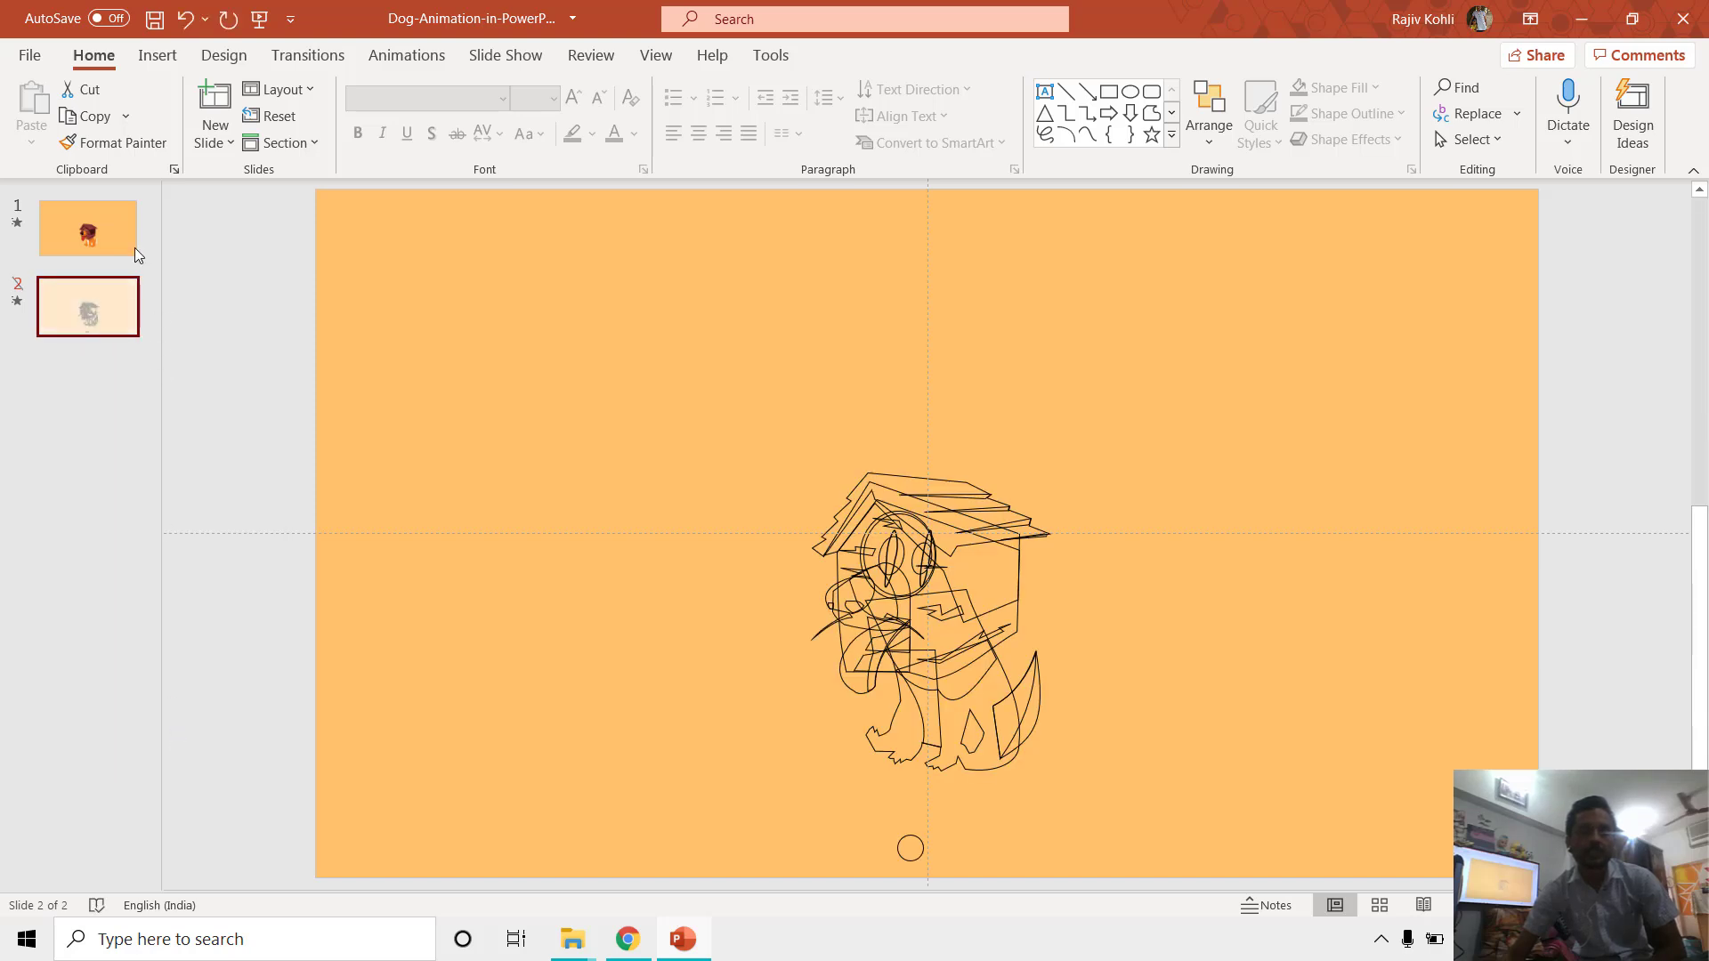
Step: Export slide 1 as an Extra Large animated GIF with a transparent background to the Desktop
{"action": "left_click", "coordinate": [87, 228]}
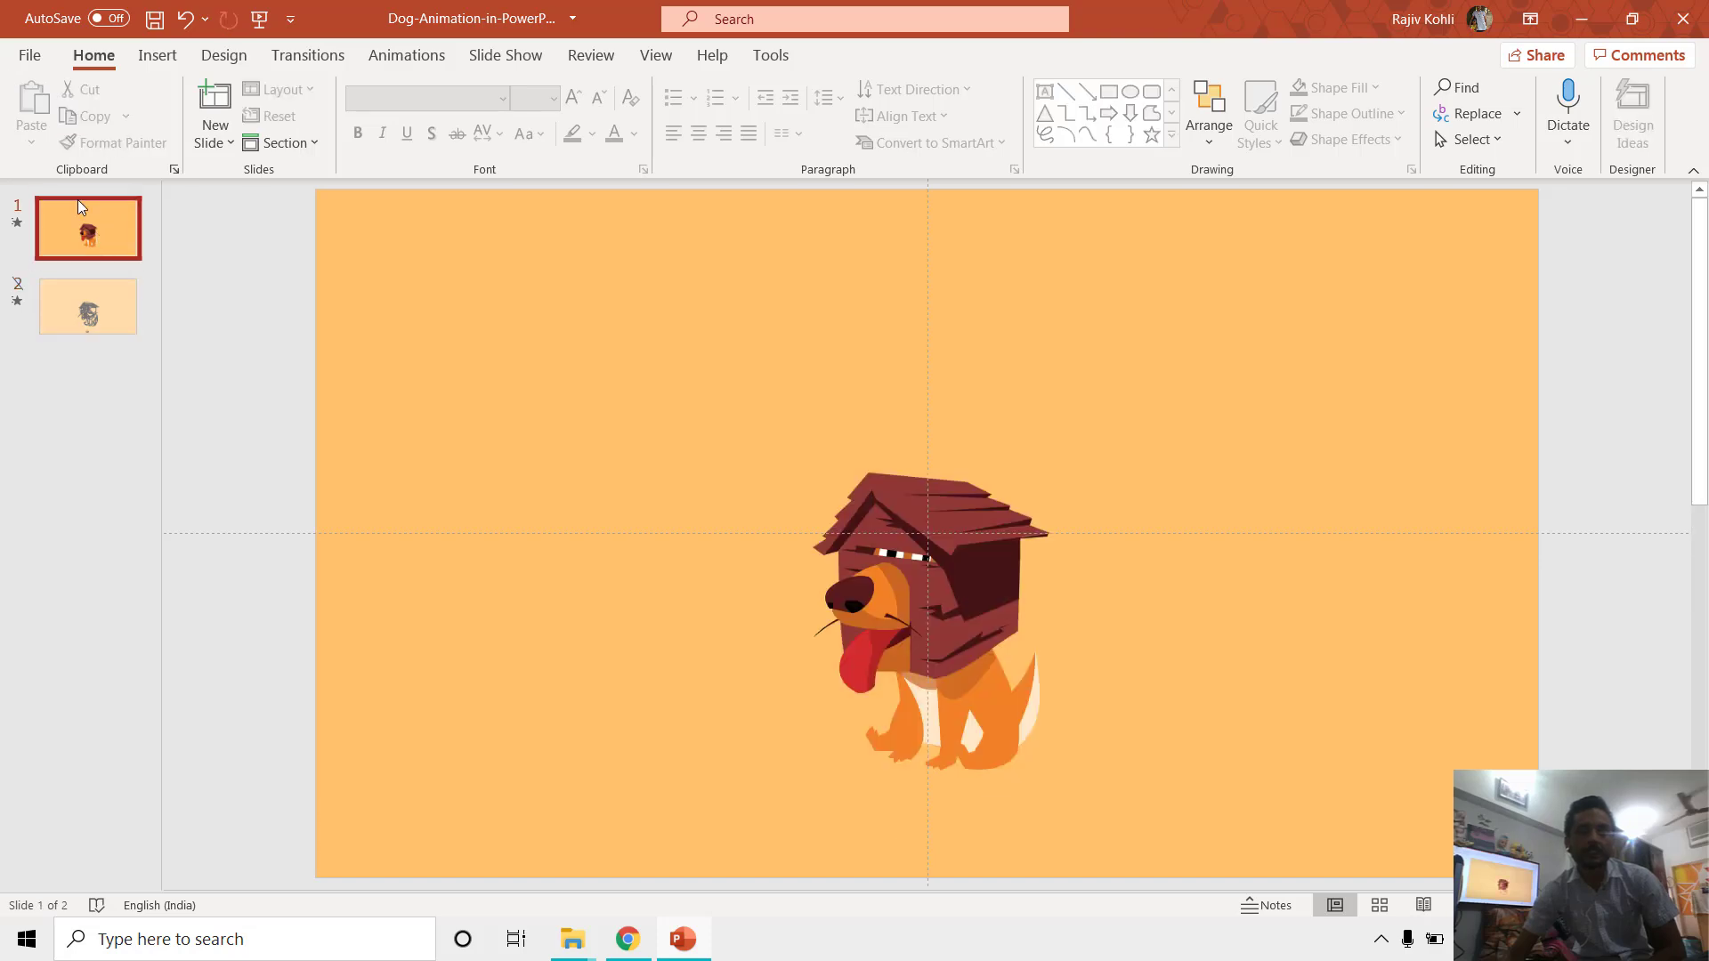
{"action": "left_click", "coordinate": [29, 55]}
{"action": "left_click", "coordinate": [48, 493]}
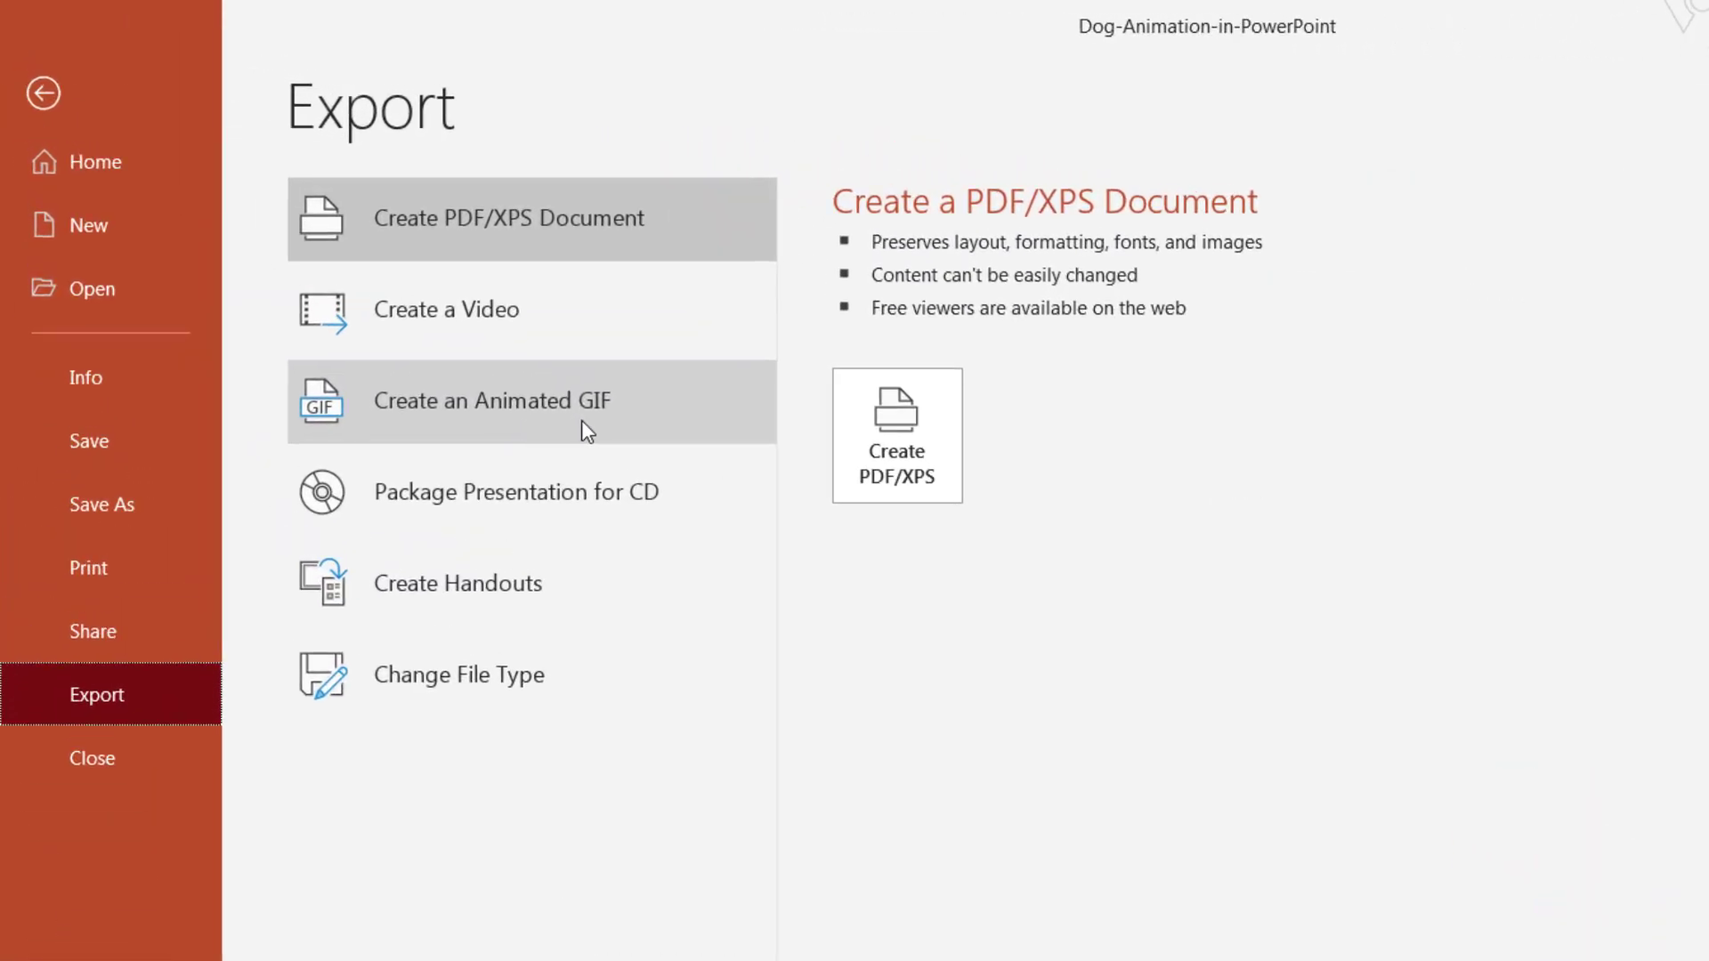
{"action": "left_click", "coordinate": [583, 421]}
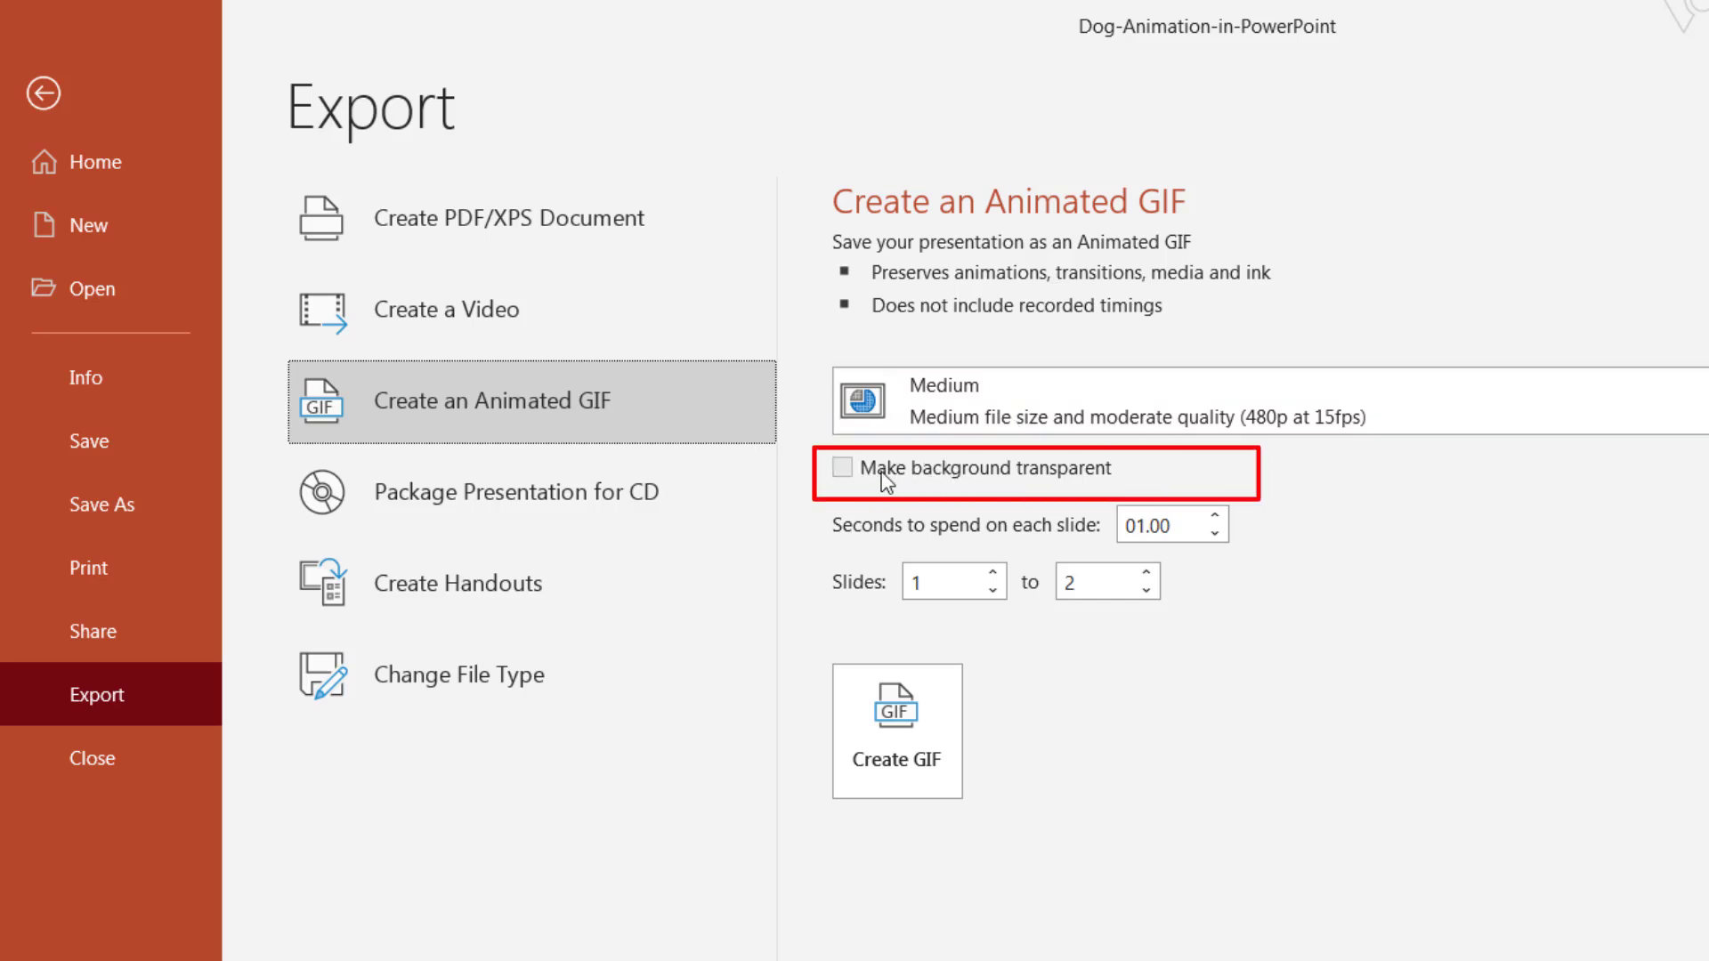
{"action": "left_click", "coordinate": [934, 479]}
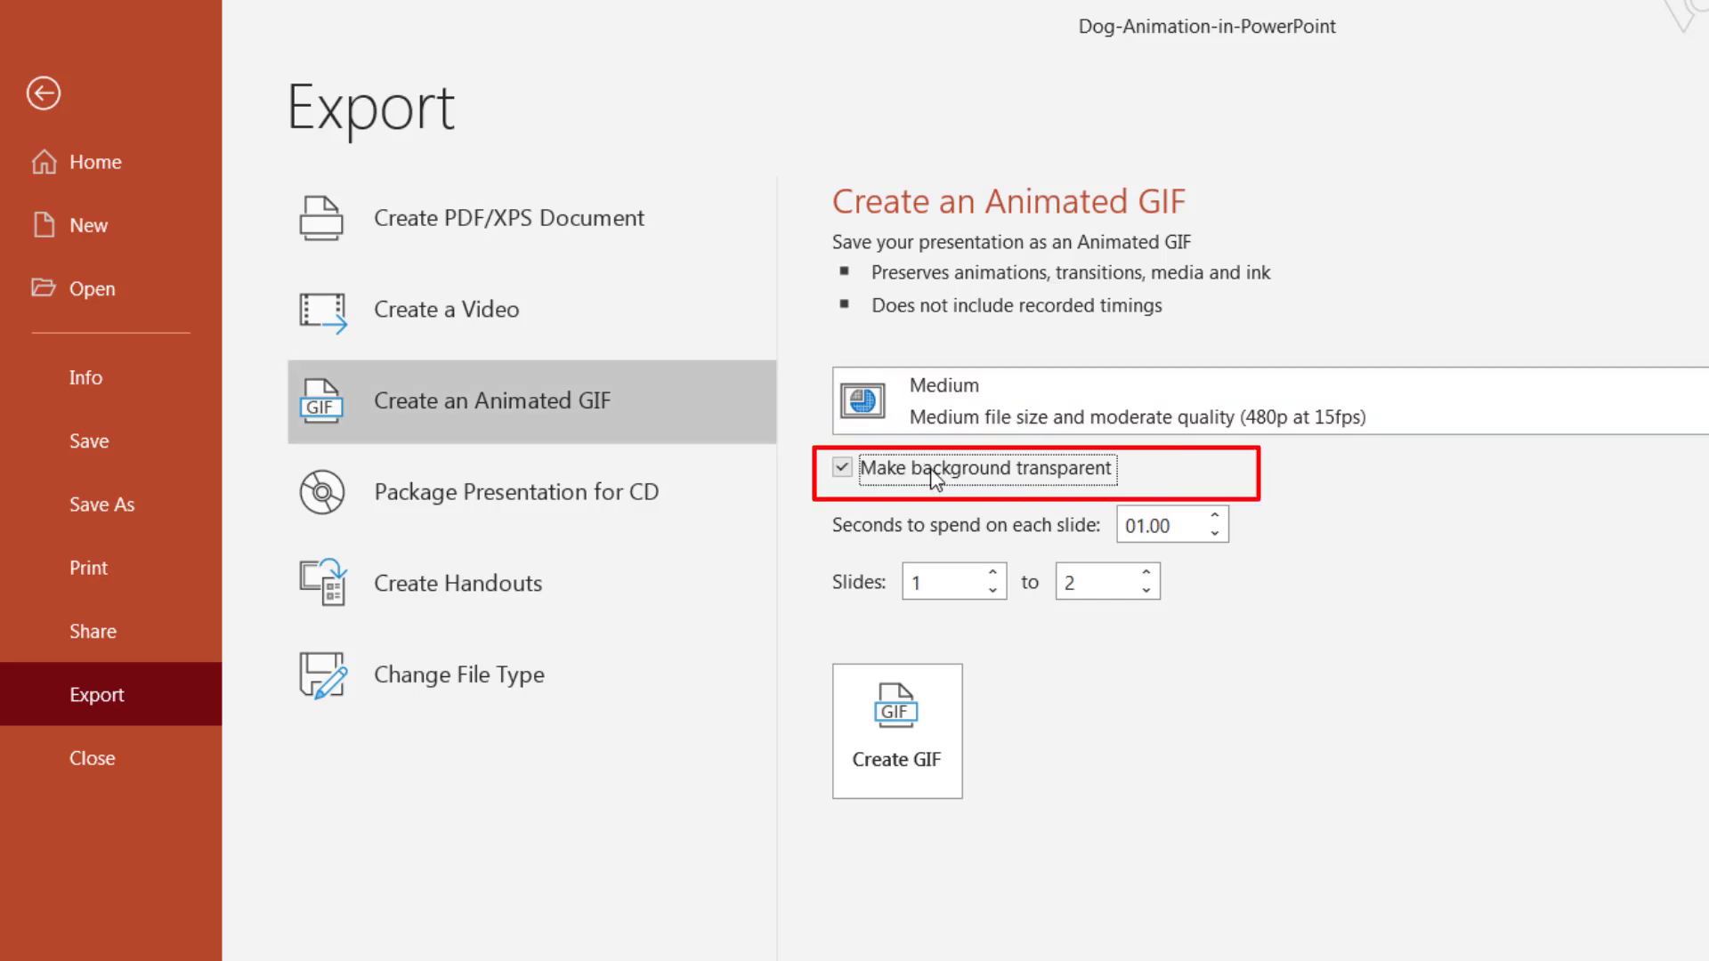
{"action": "left_click", "coordinate": [1025, 394]}
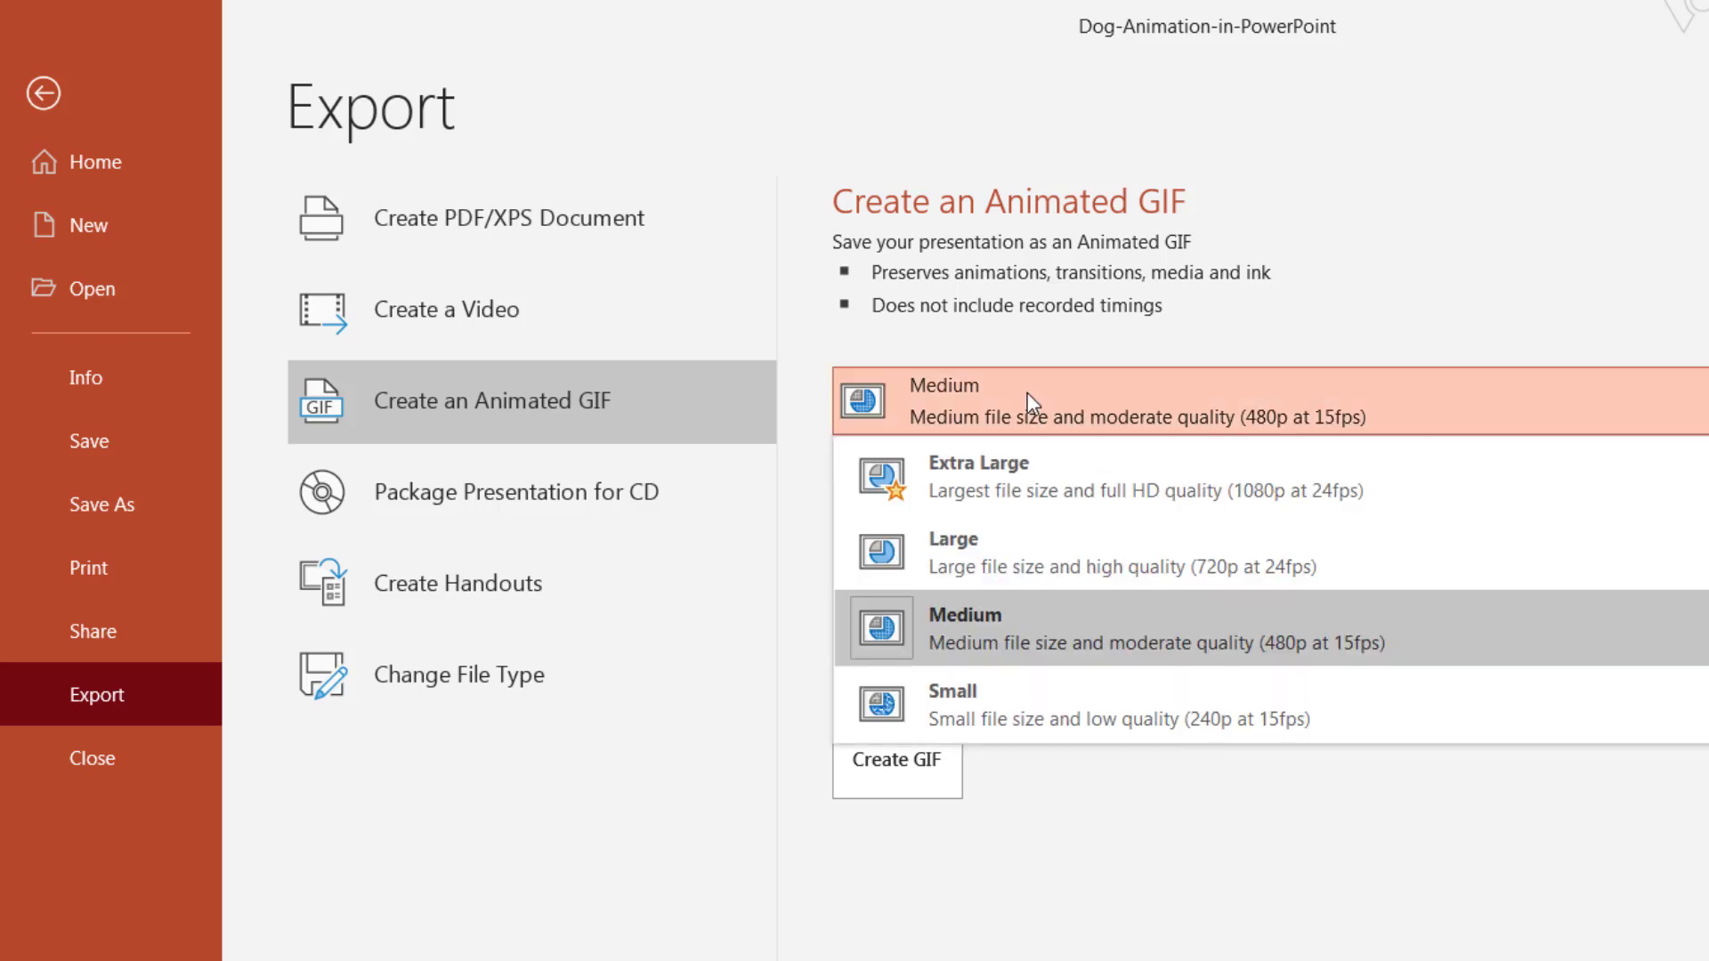
{"action": "left_click", "coordinate": [1009, 471]}
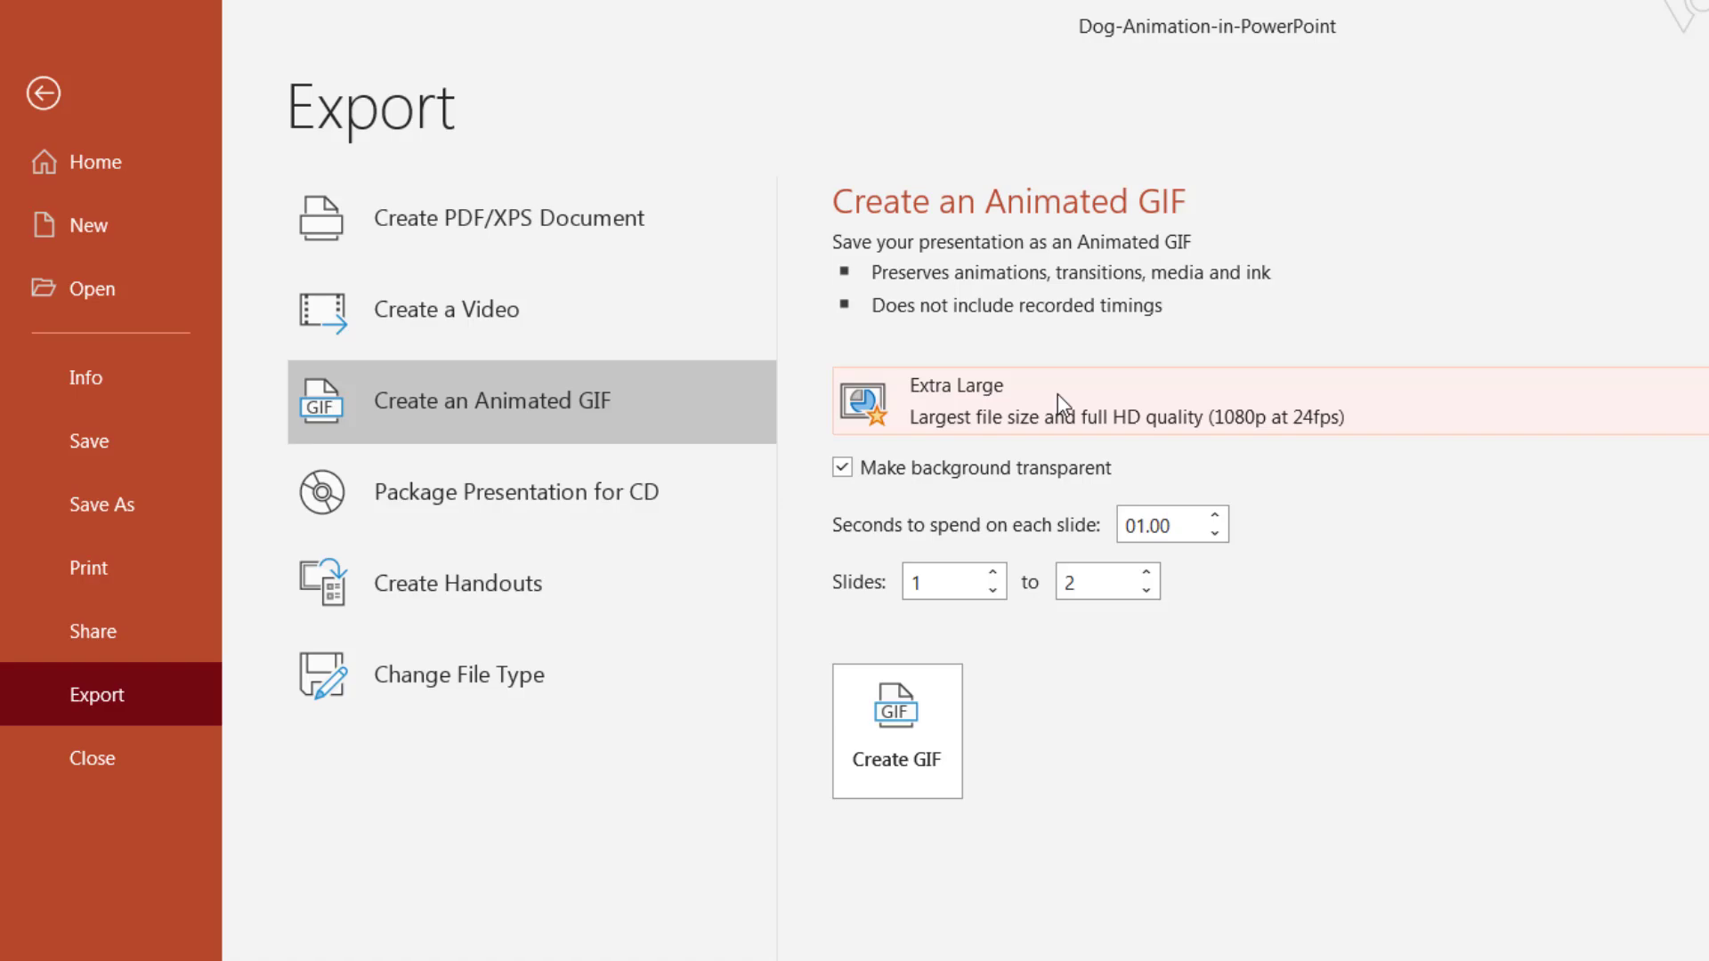
{"action": "left_click", "coordinate": [936, 715]}
{"action": "left_click", "coordinate": [169, 261]}
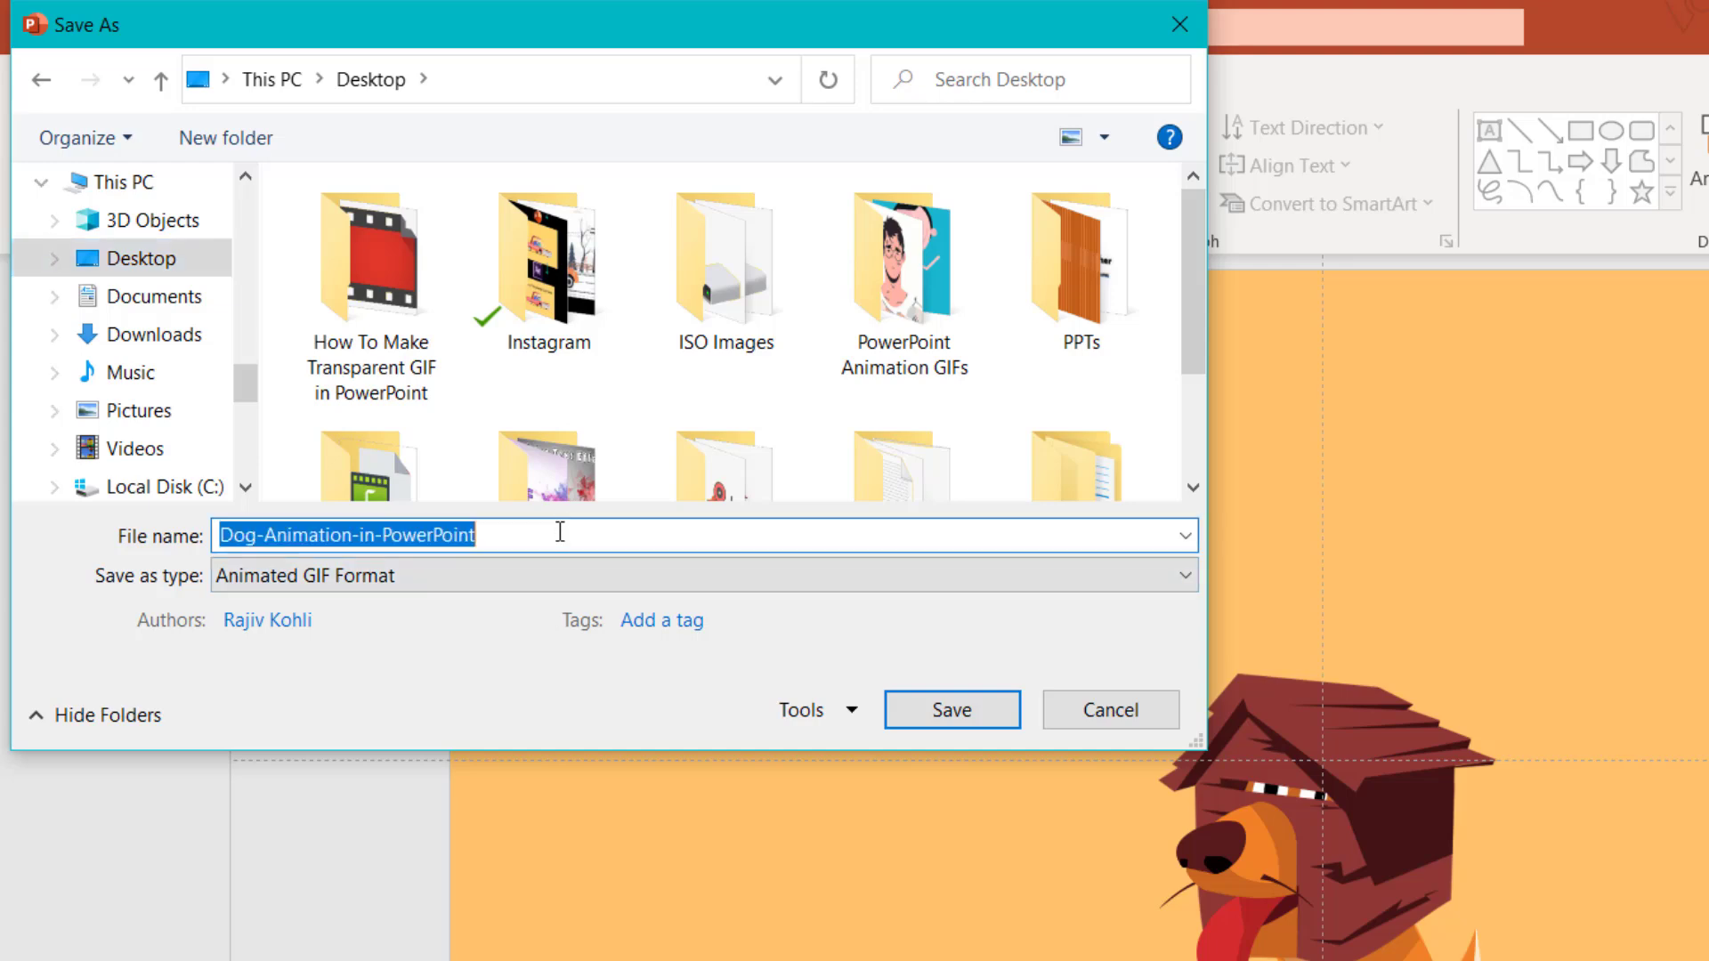
{"action": "left_click", "coordinate": [917, 713]}
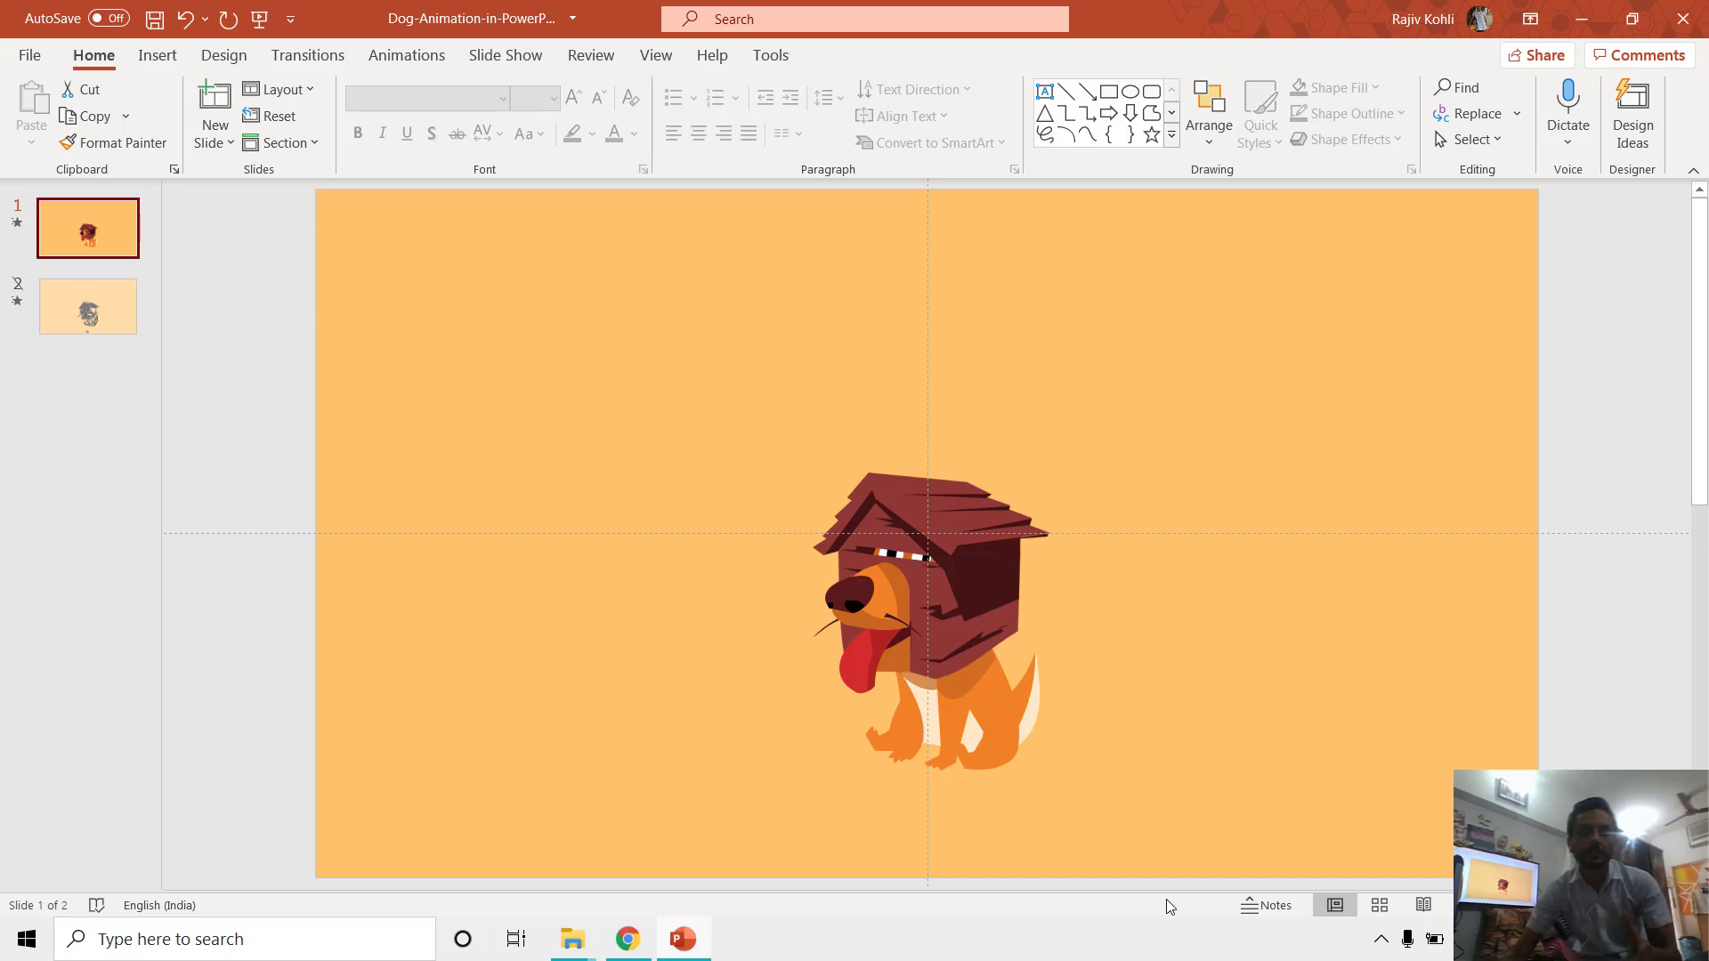
{"action": "left_click", "coordinate": [1581, 18]}
{"action": "left_click", "coordinate": [1581, 22]}
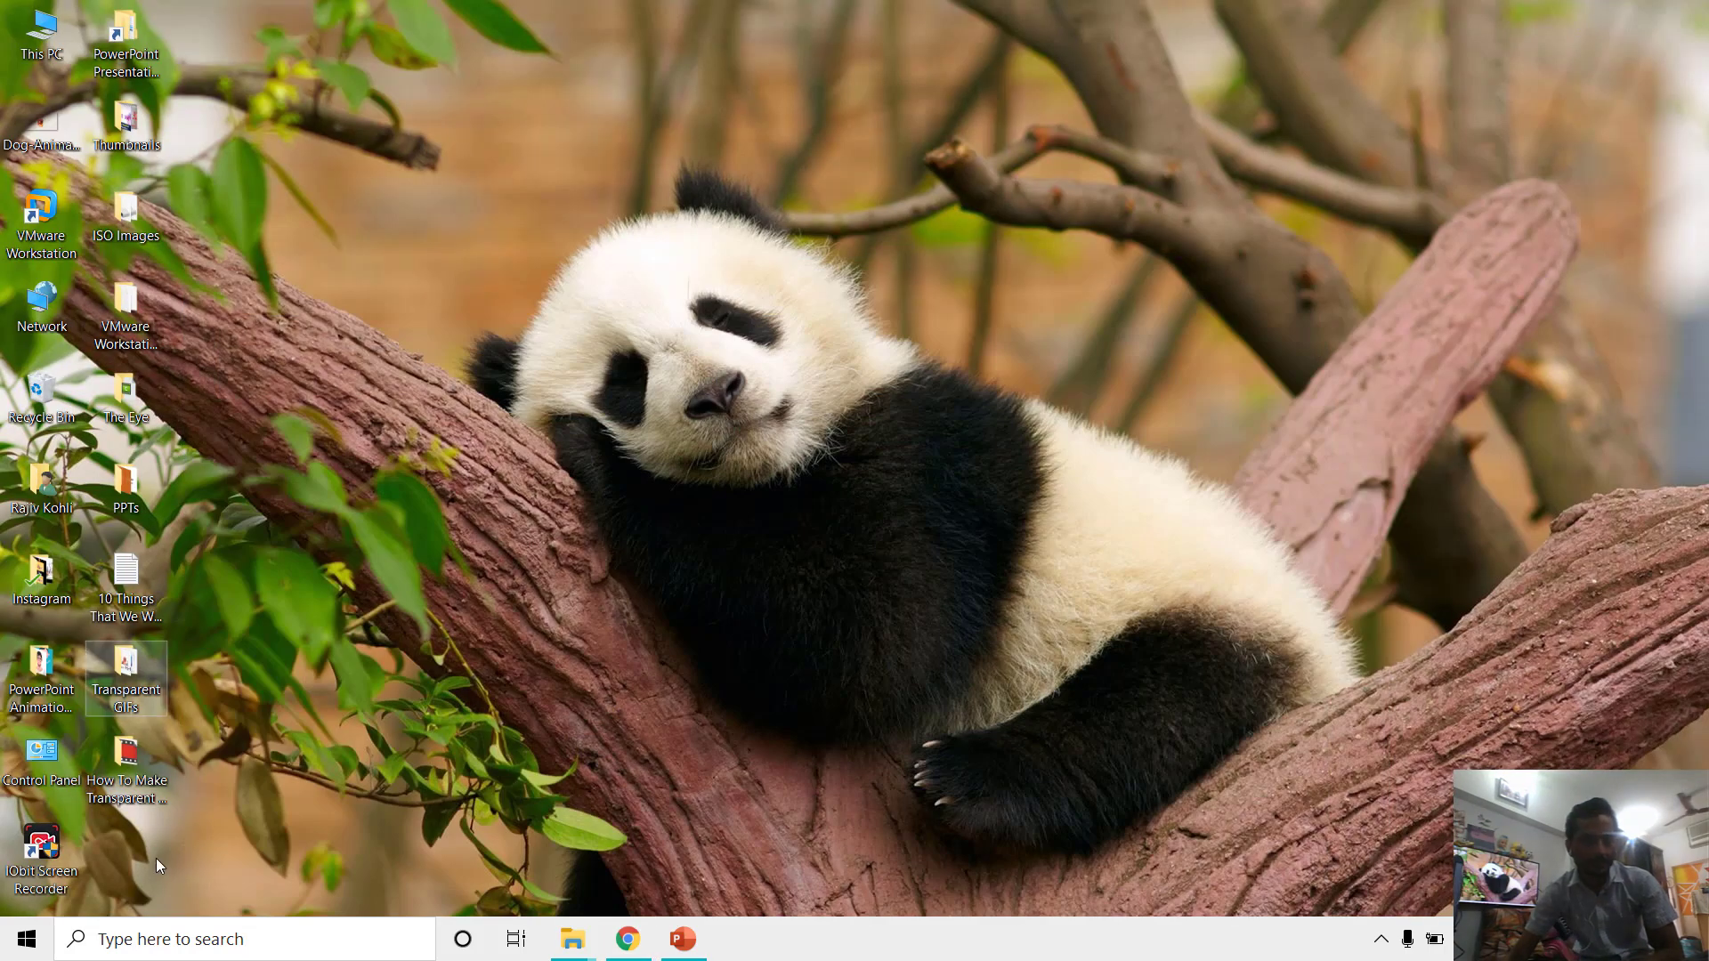
{"action": "left_click", "coordinate": [117, 479]}
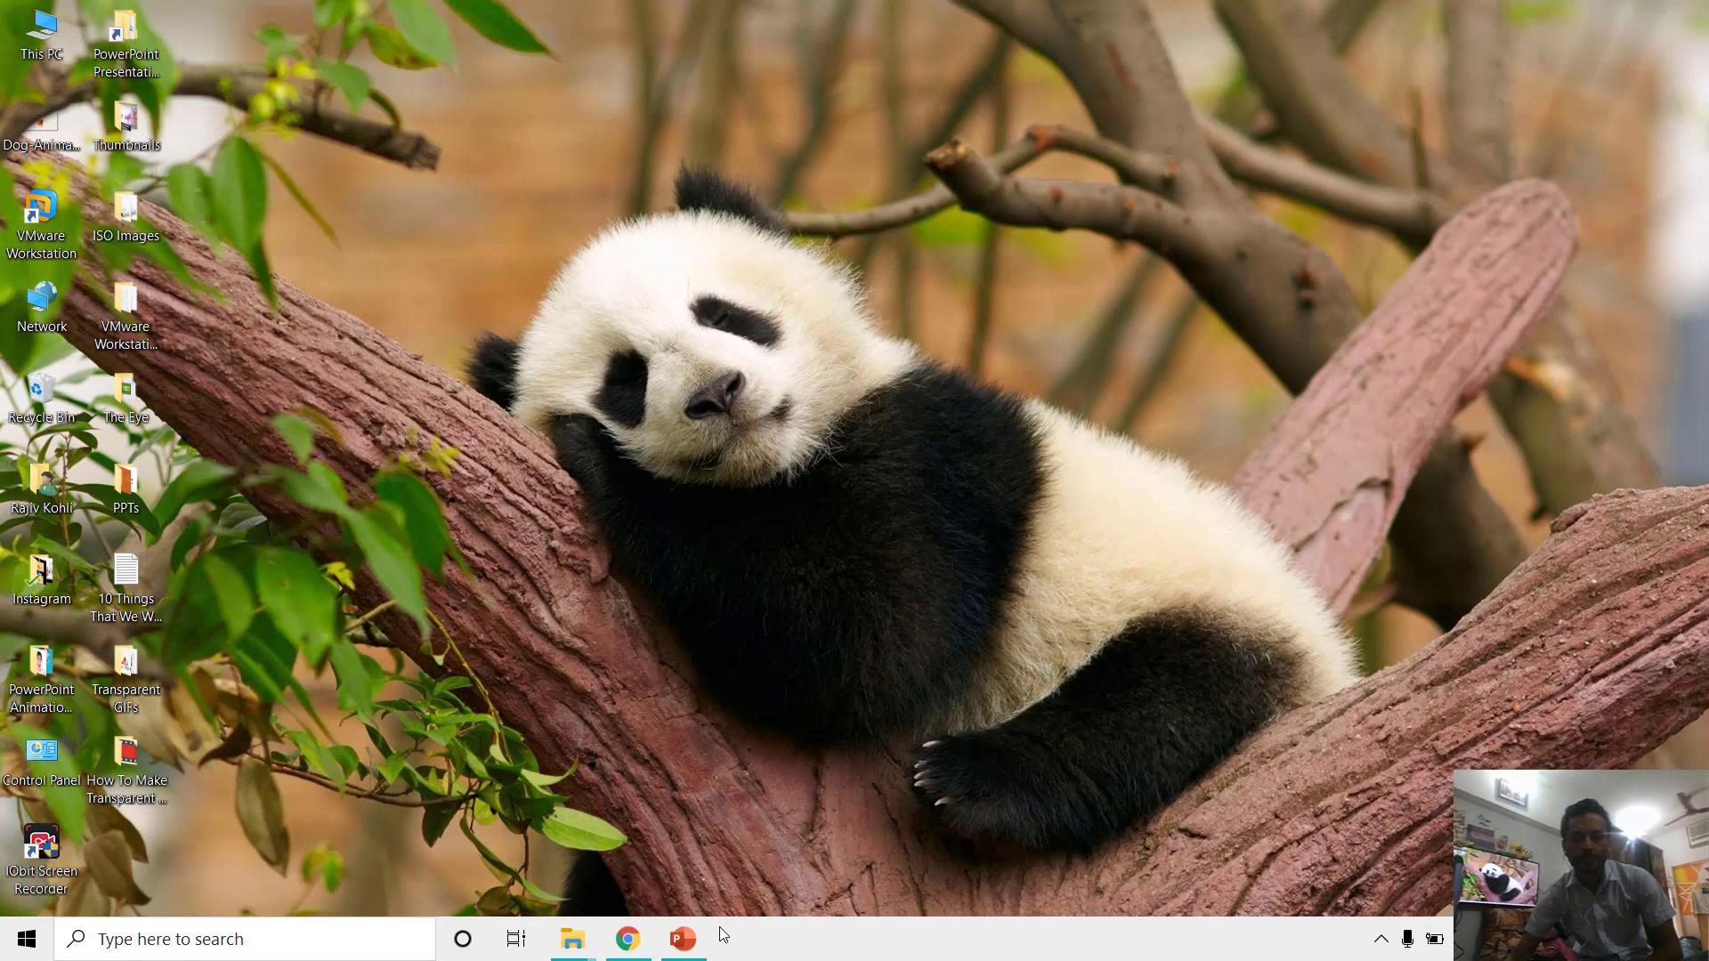
{"action": "left_click", "coordinate": [700, 940]}
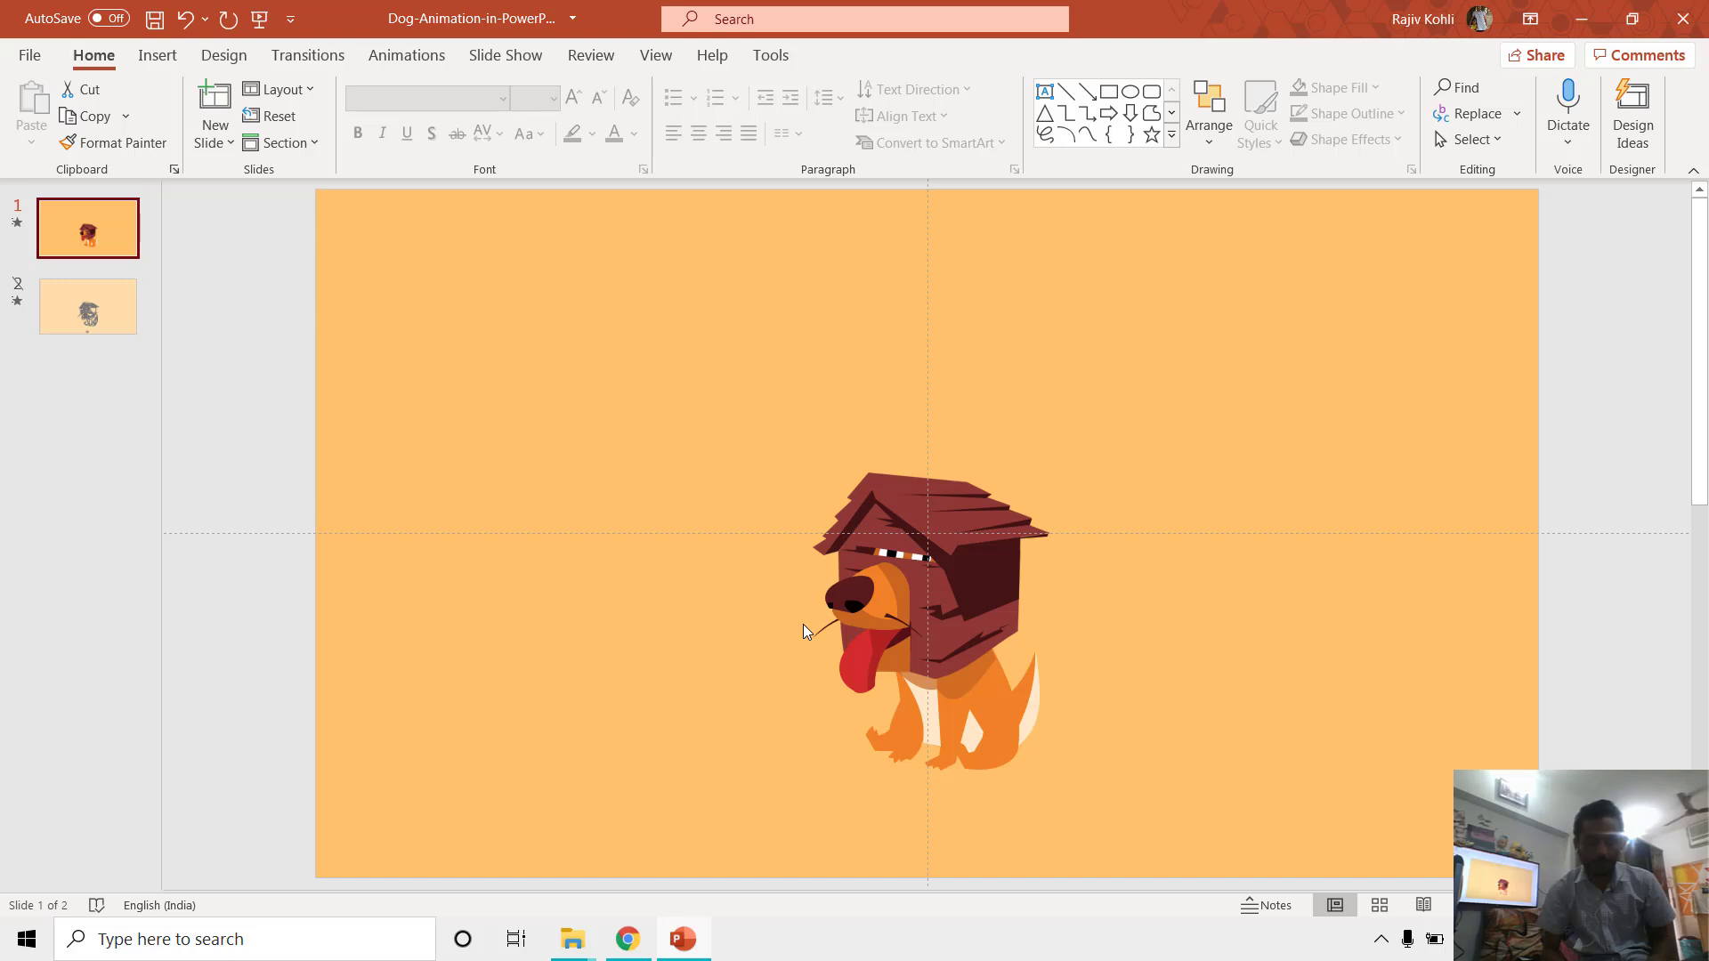
Step: Create a new presentation and set its slide to the Blank layout
{"action": "key", "text": "ctrl+n"}
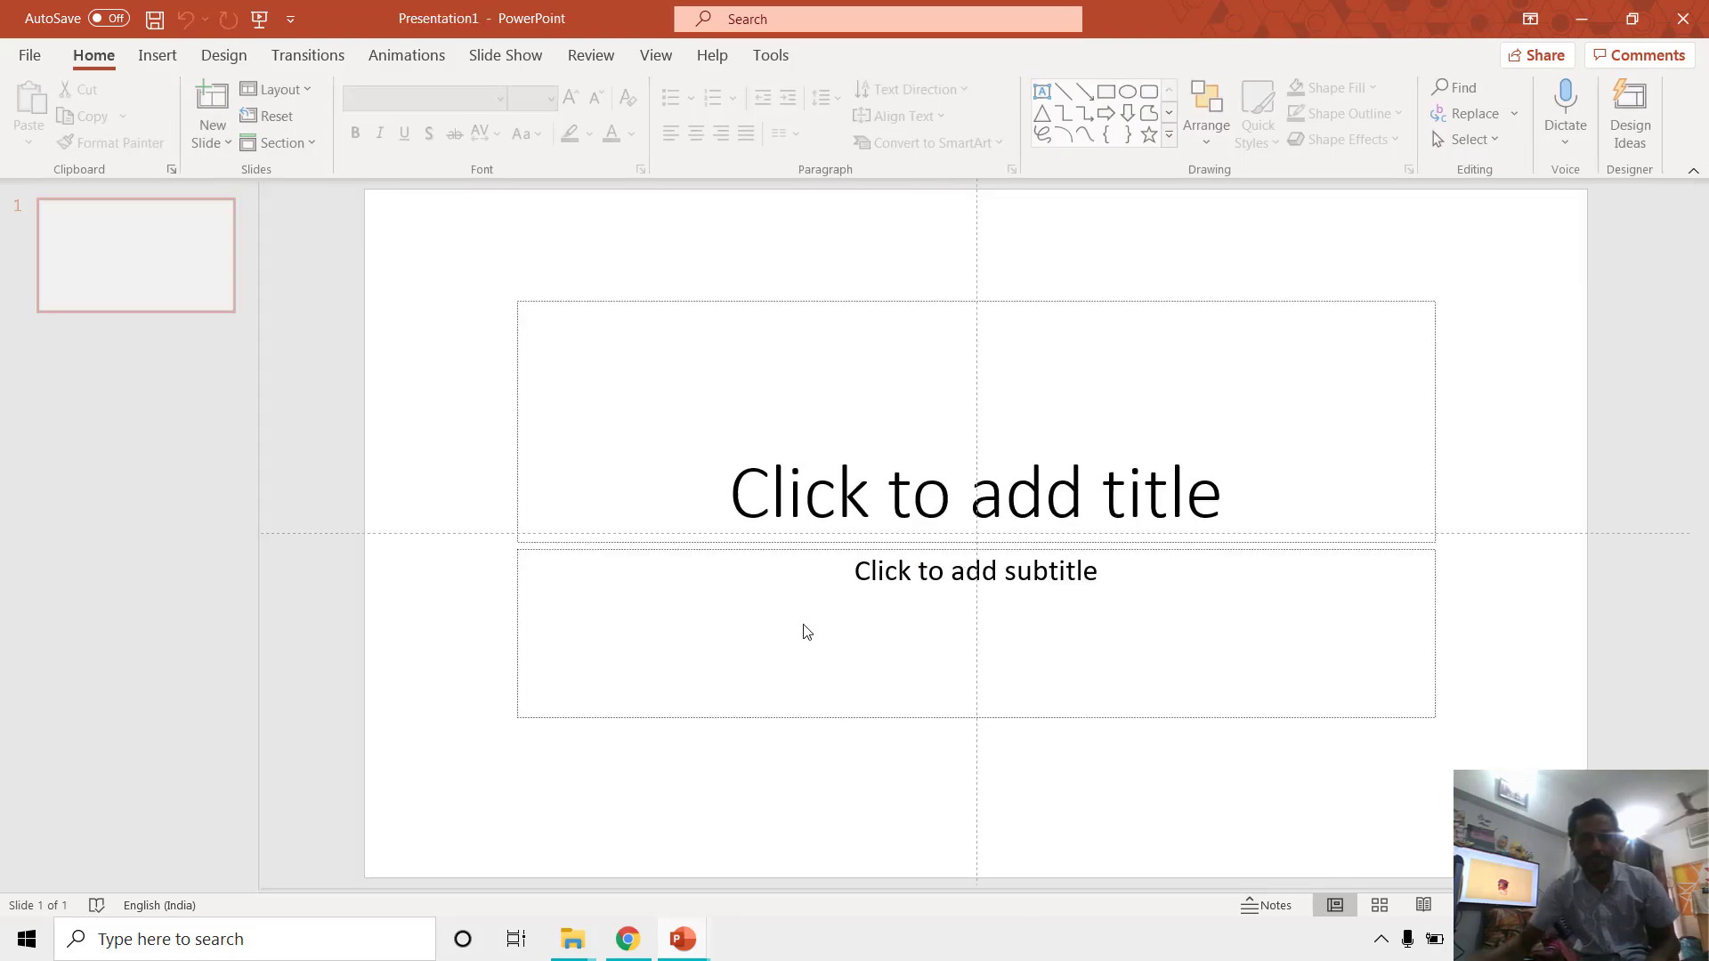
{"action": "left_click", "coordinate": [308, 94]}
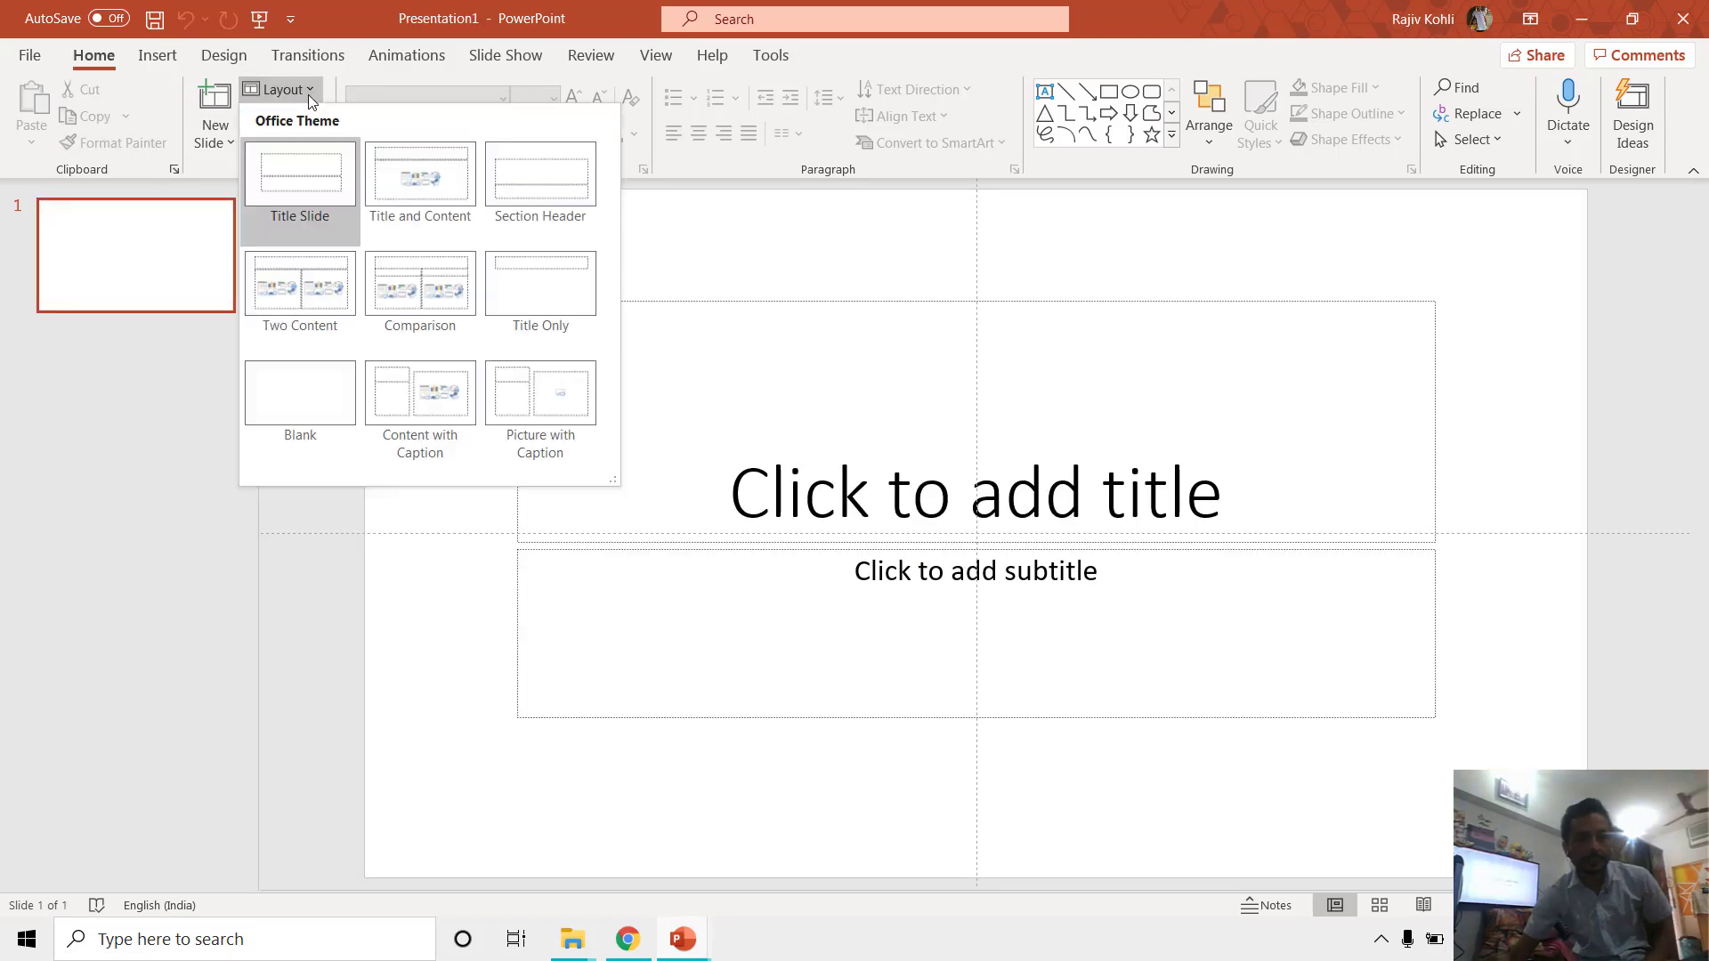
{"action": "left_click", "coordinate": [283, 411]}
Step: Insert the Dog-Animation-in-PowerPoint GIF from the Desktop onto the slide
{"action": "left_click", "coordinate": [158, 55]}
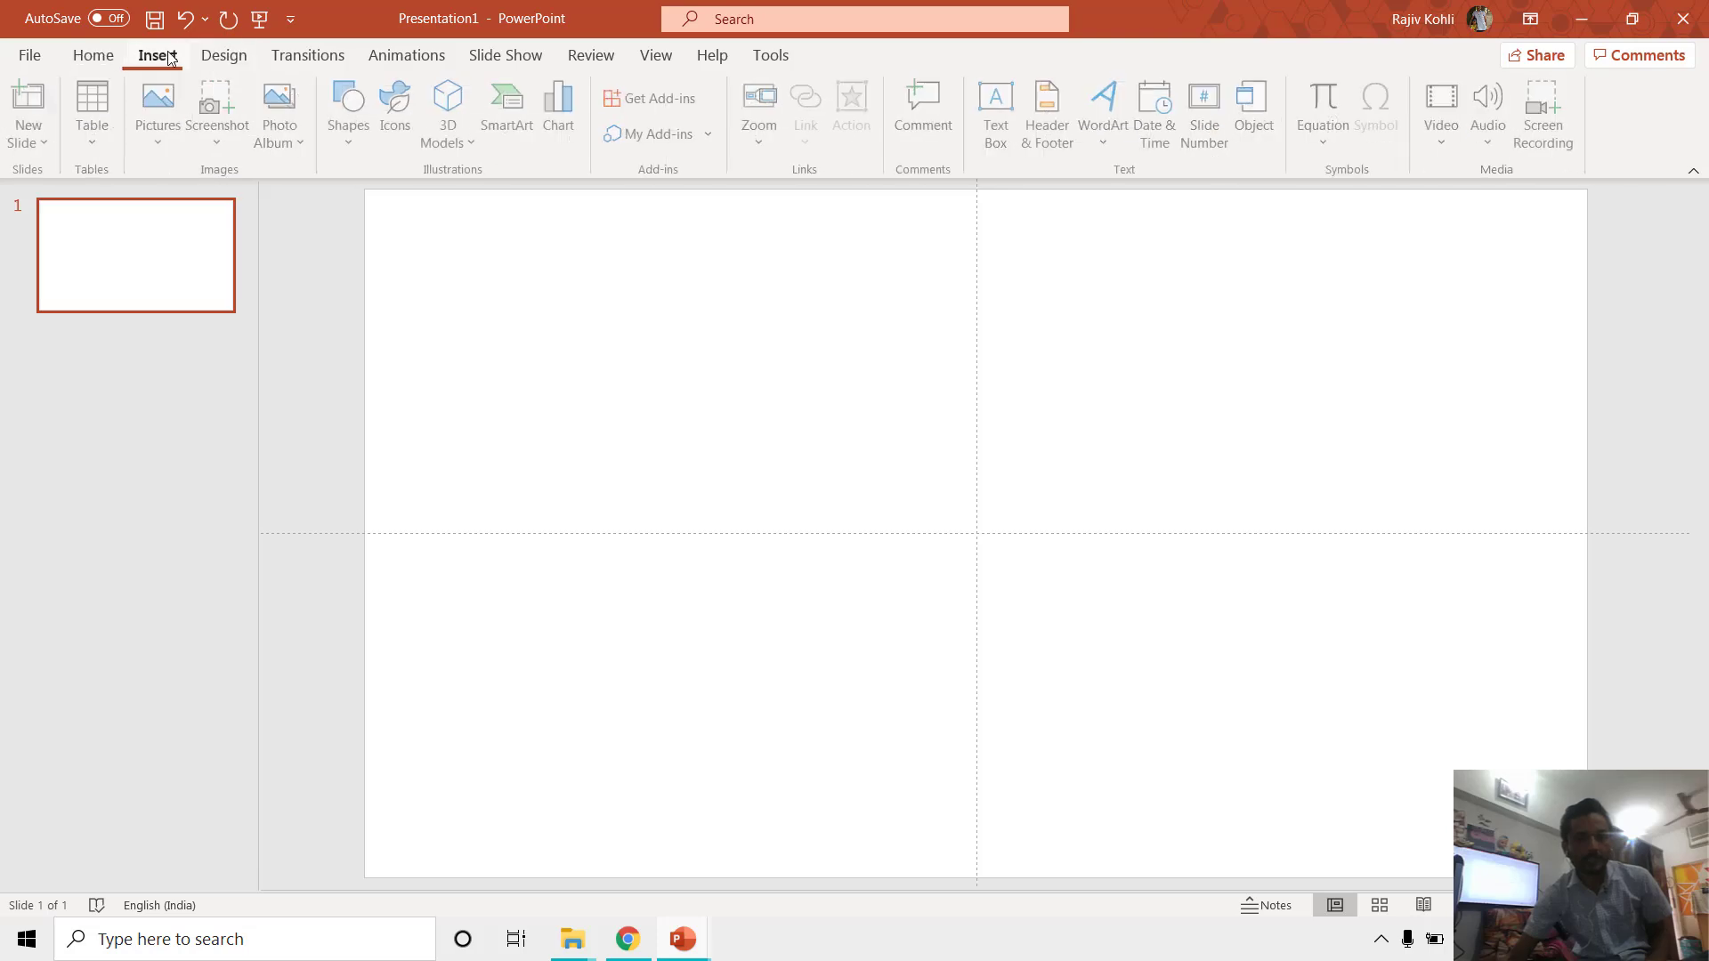
{"action": "left_click", "coordinate": [161, 111]}
{"action": "left_click", "coordinate": [207, 215]}
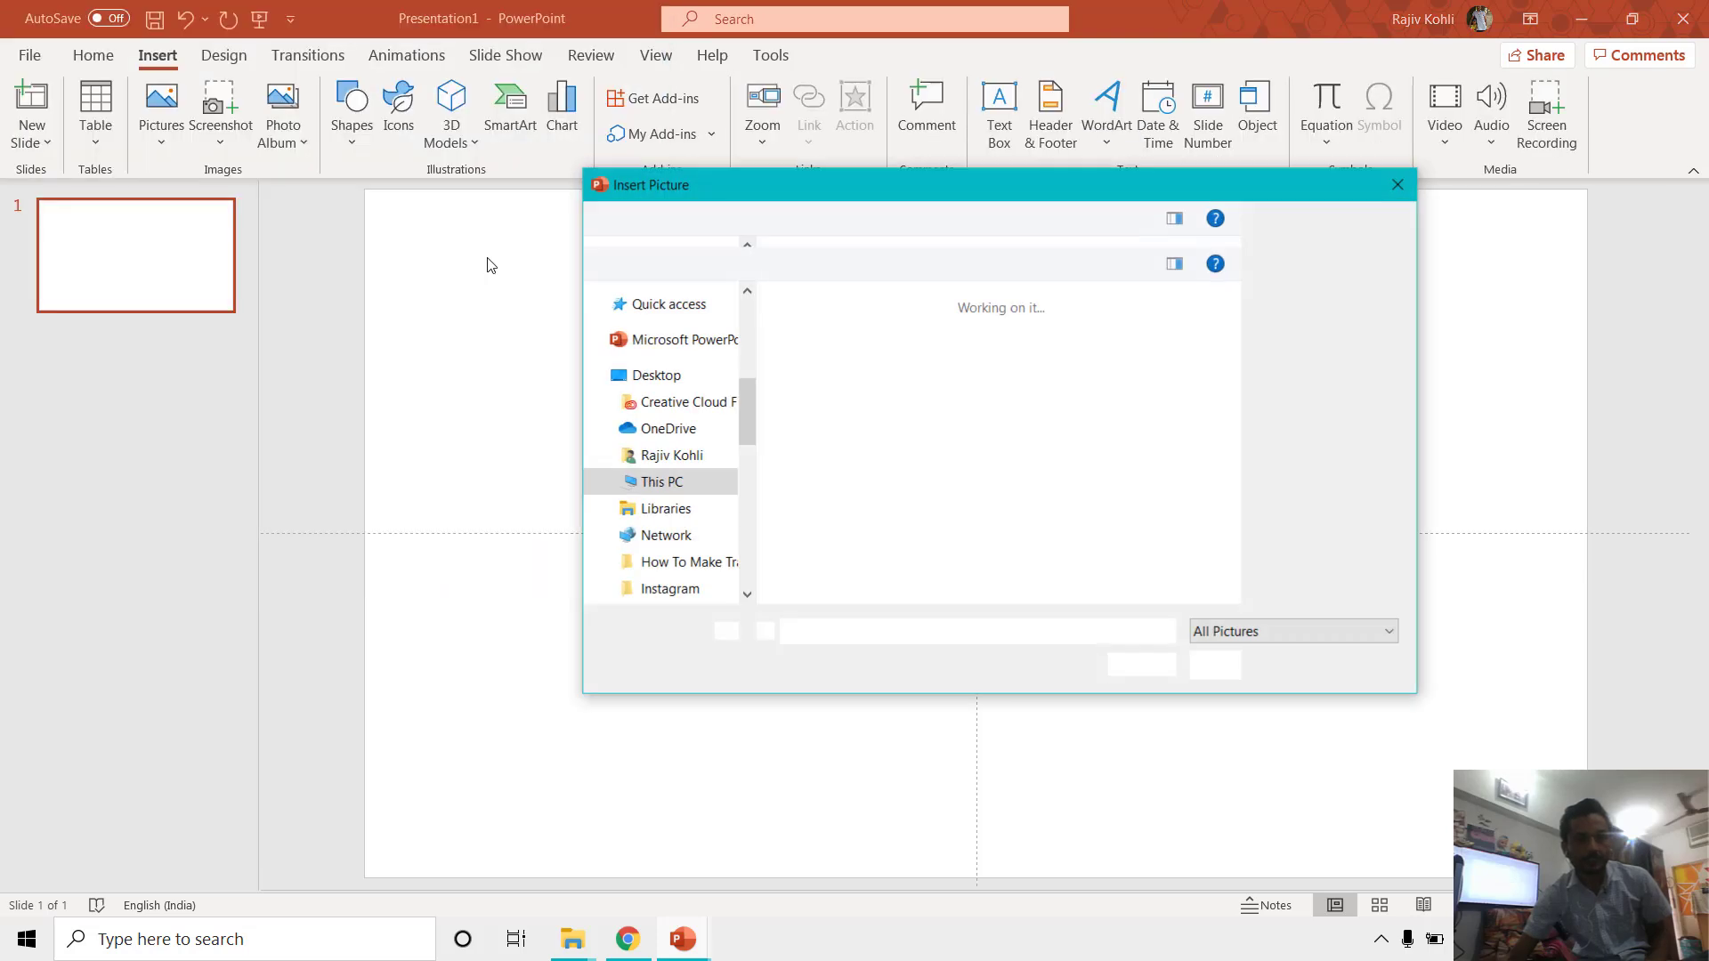
{"action": "left_click", "coordinate": [674, 348]}
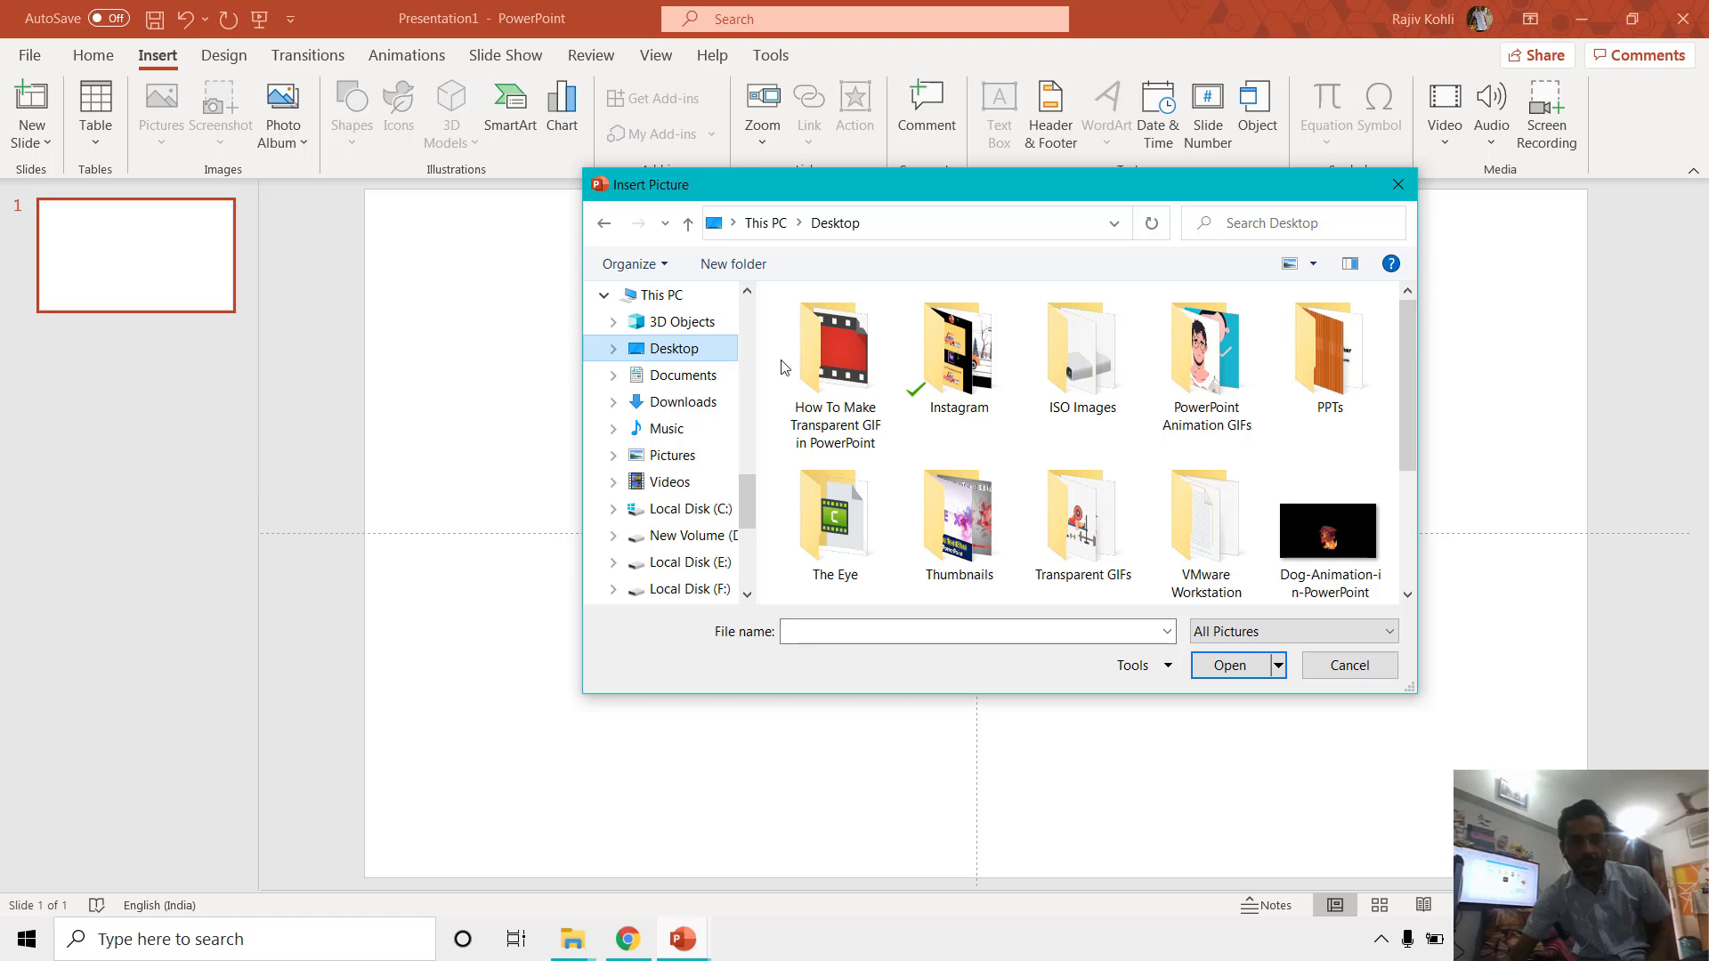
{"action": "scroll", "coordinate": [1086, 499], "scroll_direction": "down", "scroll_amount": 1}
{"action": "left_click", "coordinate": [1337, 516]}
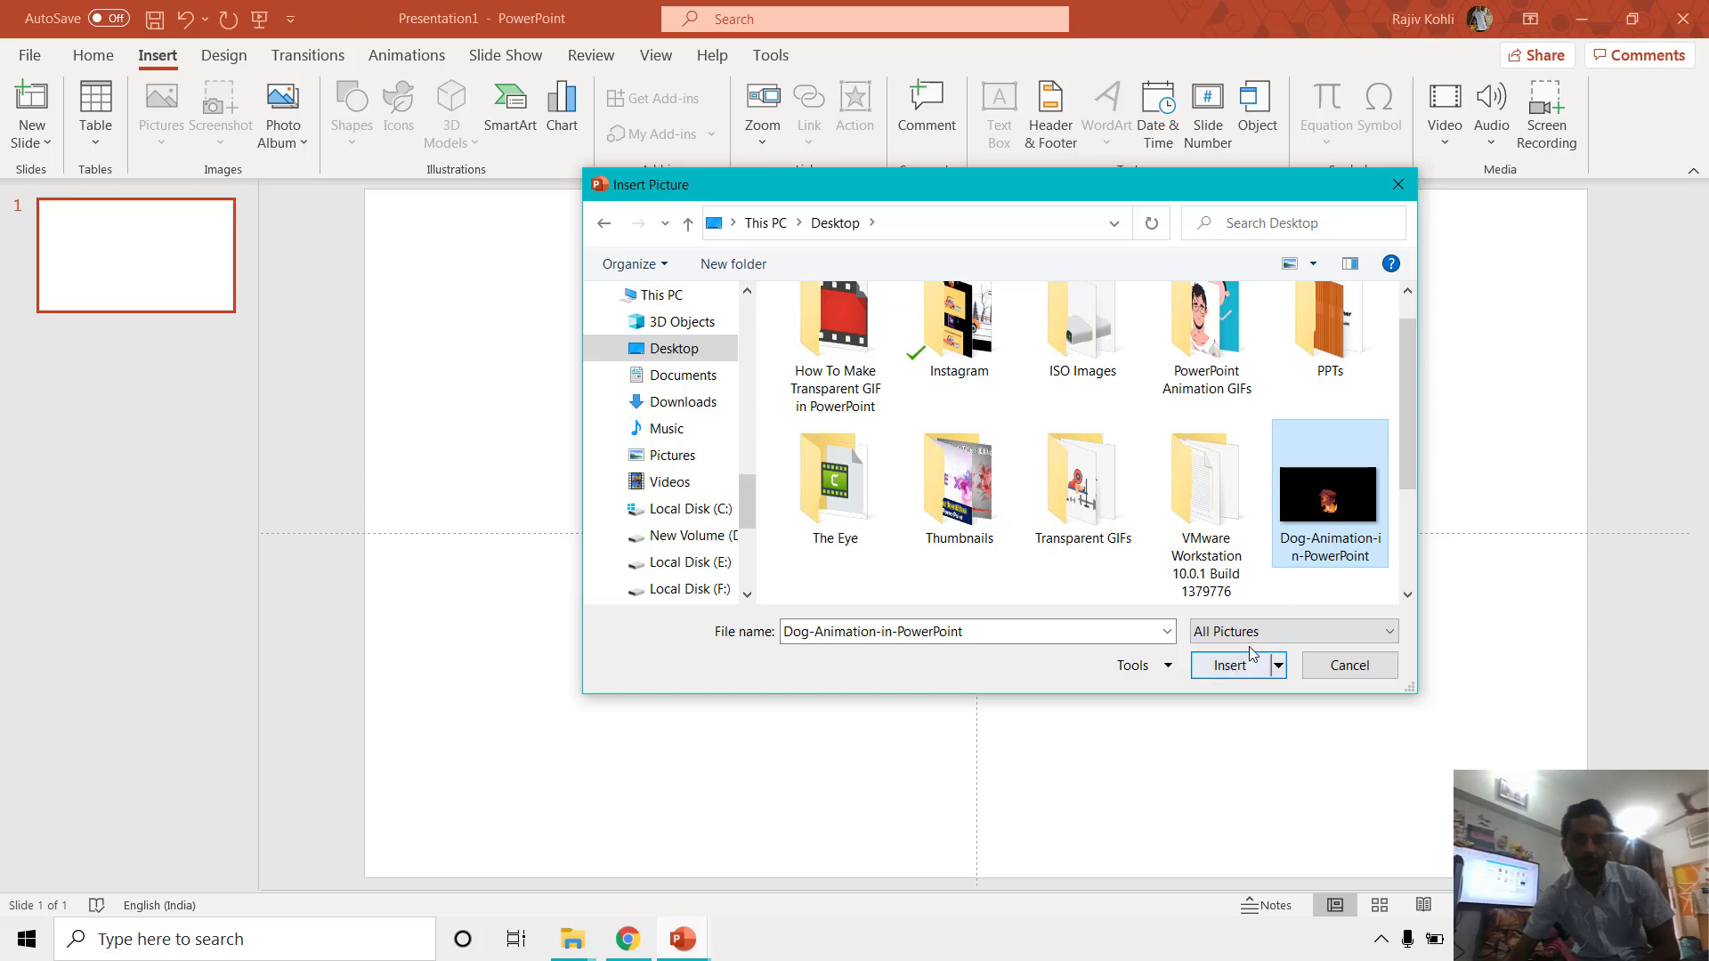
{"action": "left_click", "coordinate": [1232, 667]}
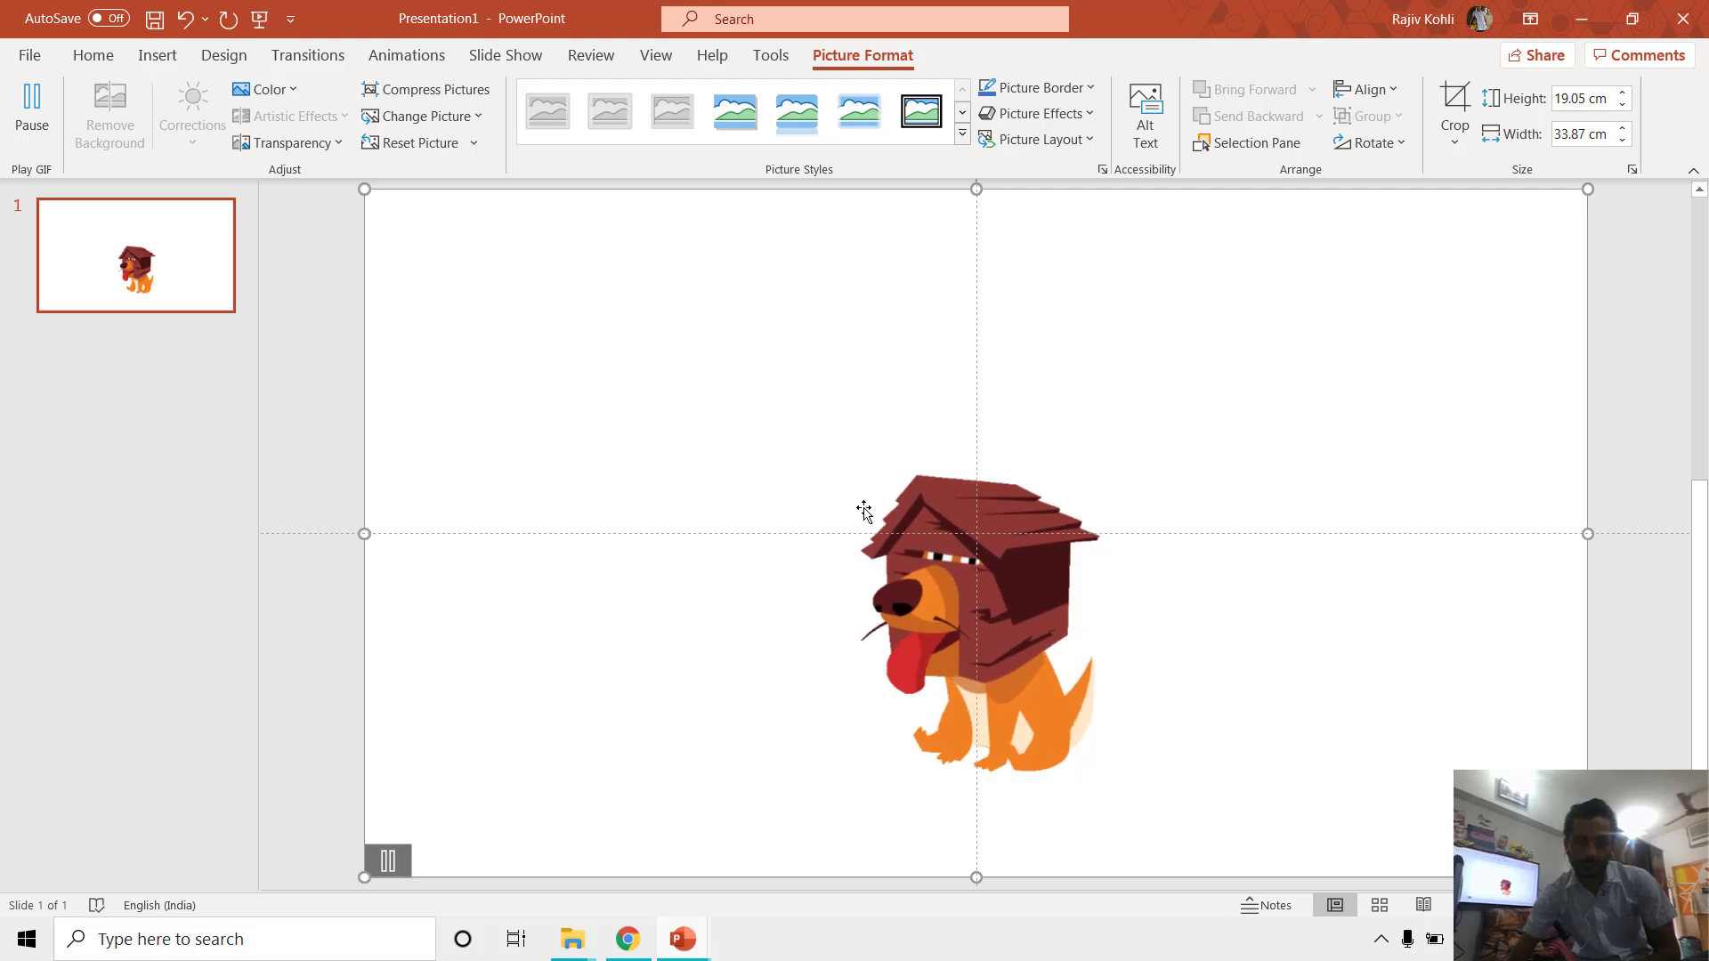
Step: Draw a blue rectangle over the dog GIF
{"action": "left_click", "coordinate": [158, 55]}
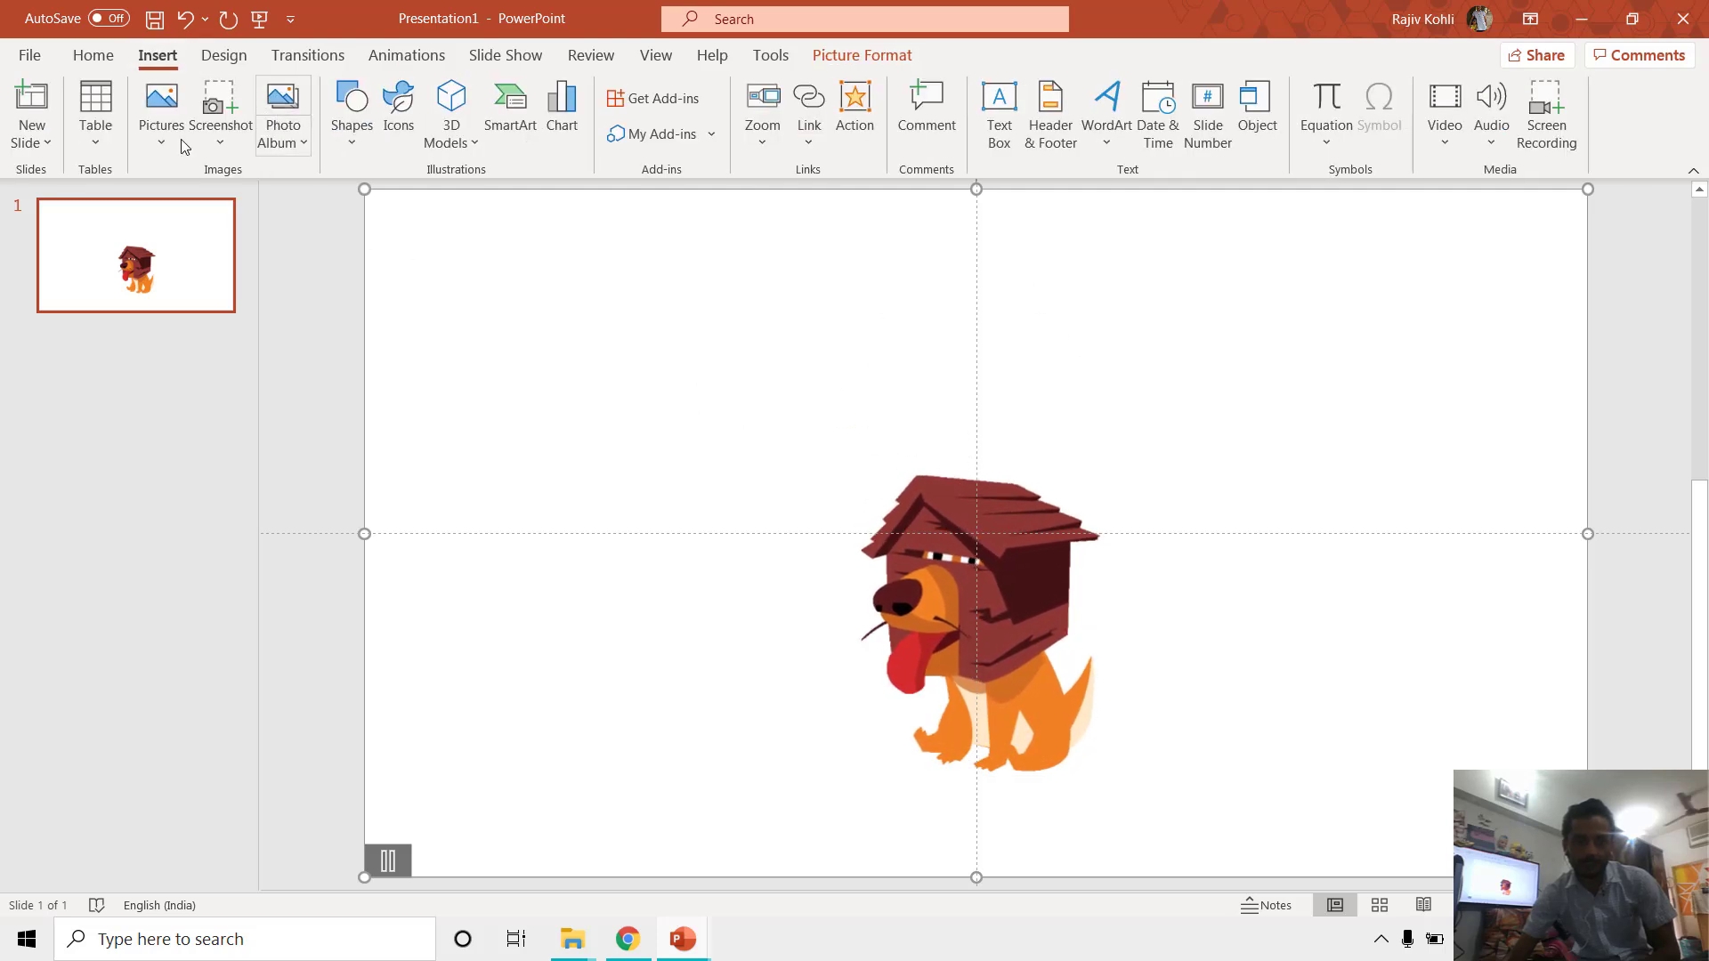
{"action": "left_click", "coordinate": [351, 111]}
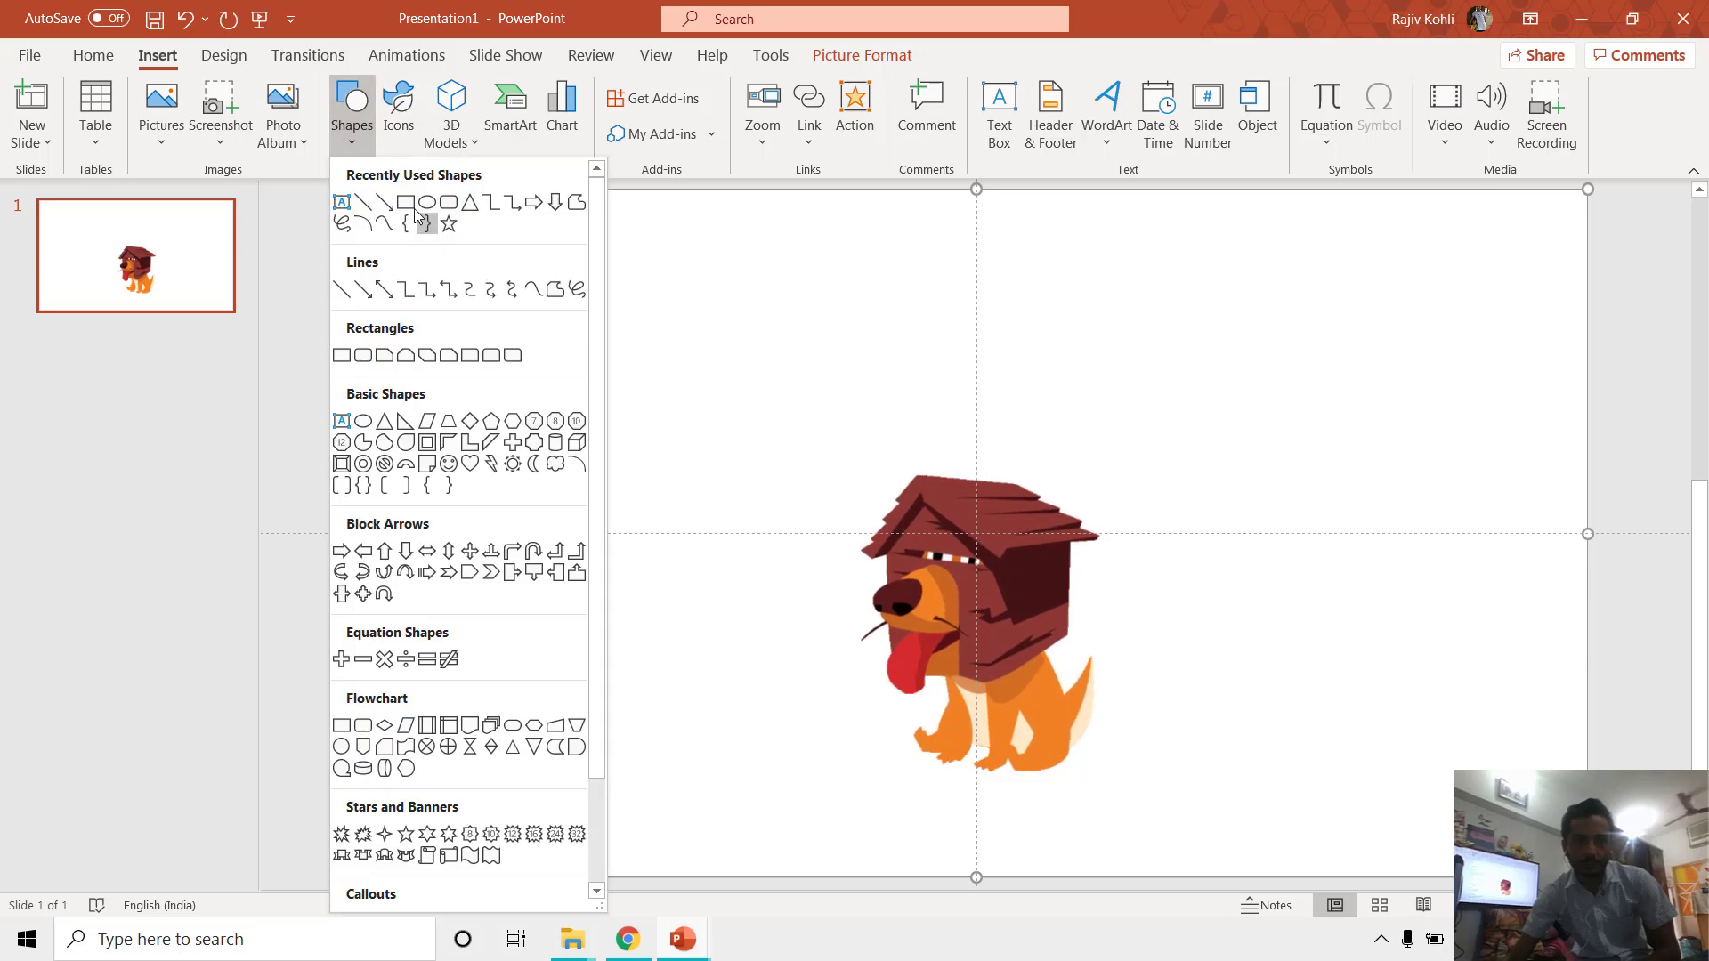
{"action": "left_click", "coordinate": [383, 202]}
{"action": "left_click", "coordinate": [360, 142]}
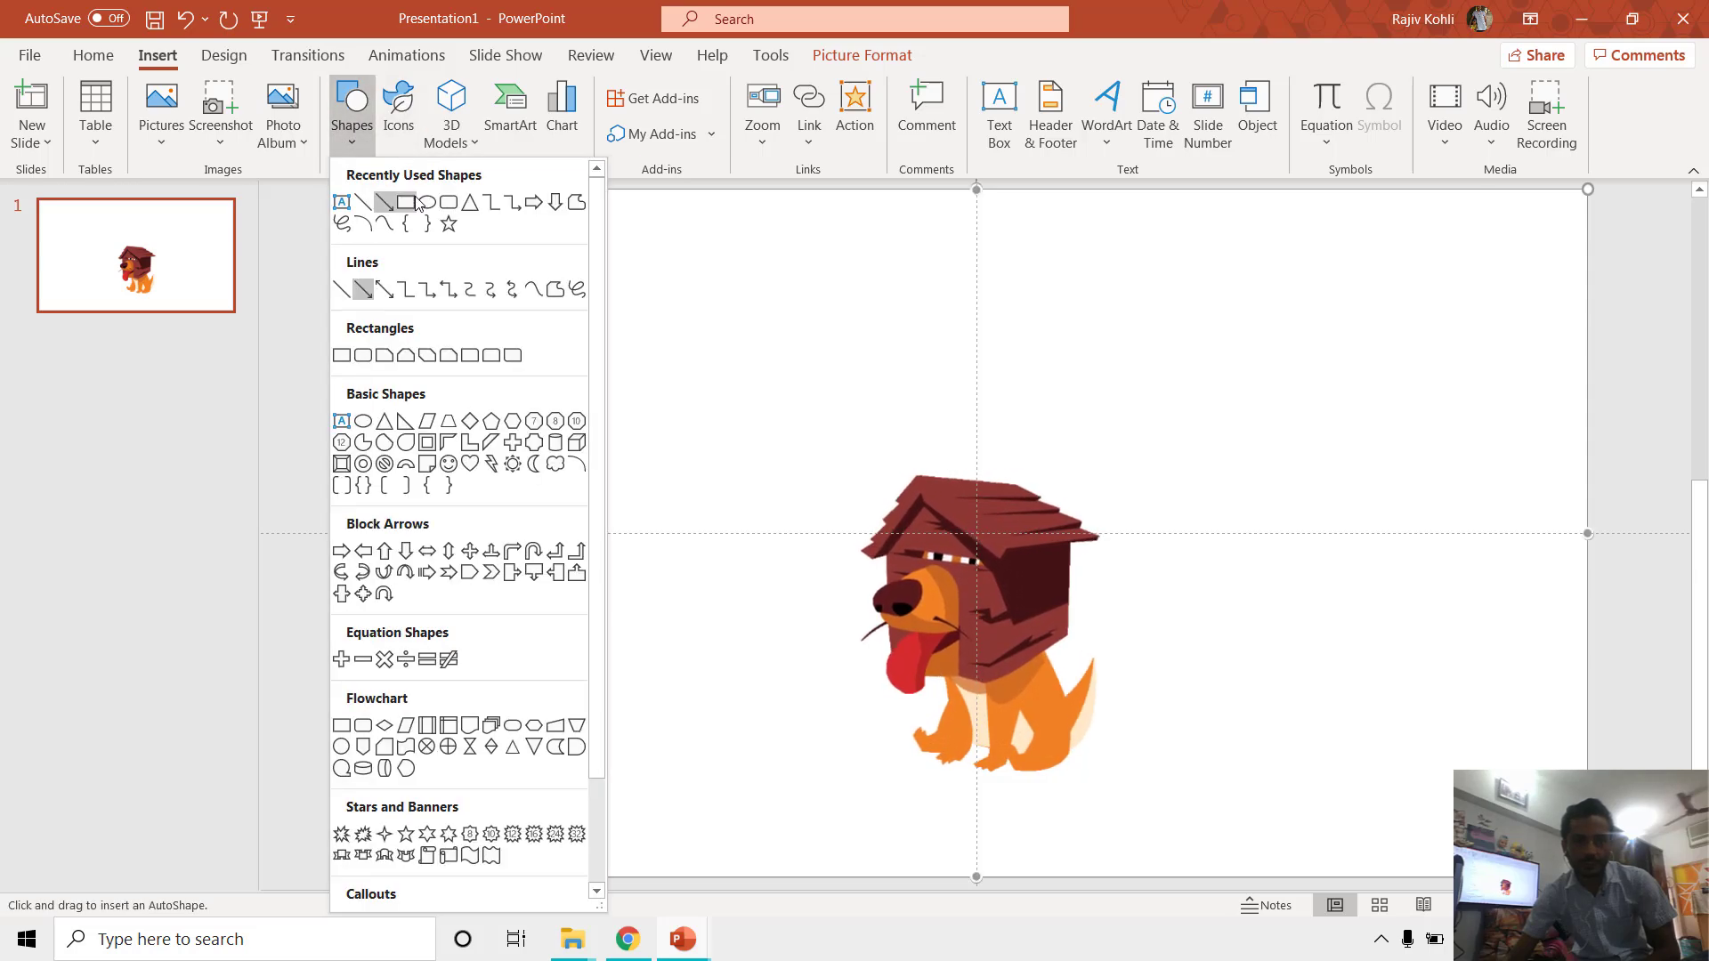
{"action": "left_click", "coordinate": [406, 202]}
{"action": "left_click_drag", "start_coordinate": [792, 415], "coordinate": [1239, 686]}
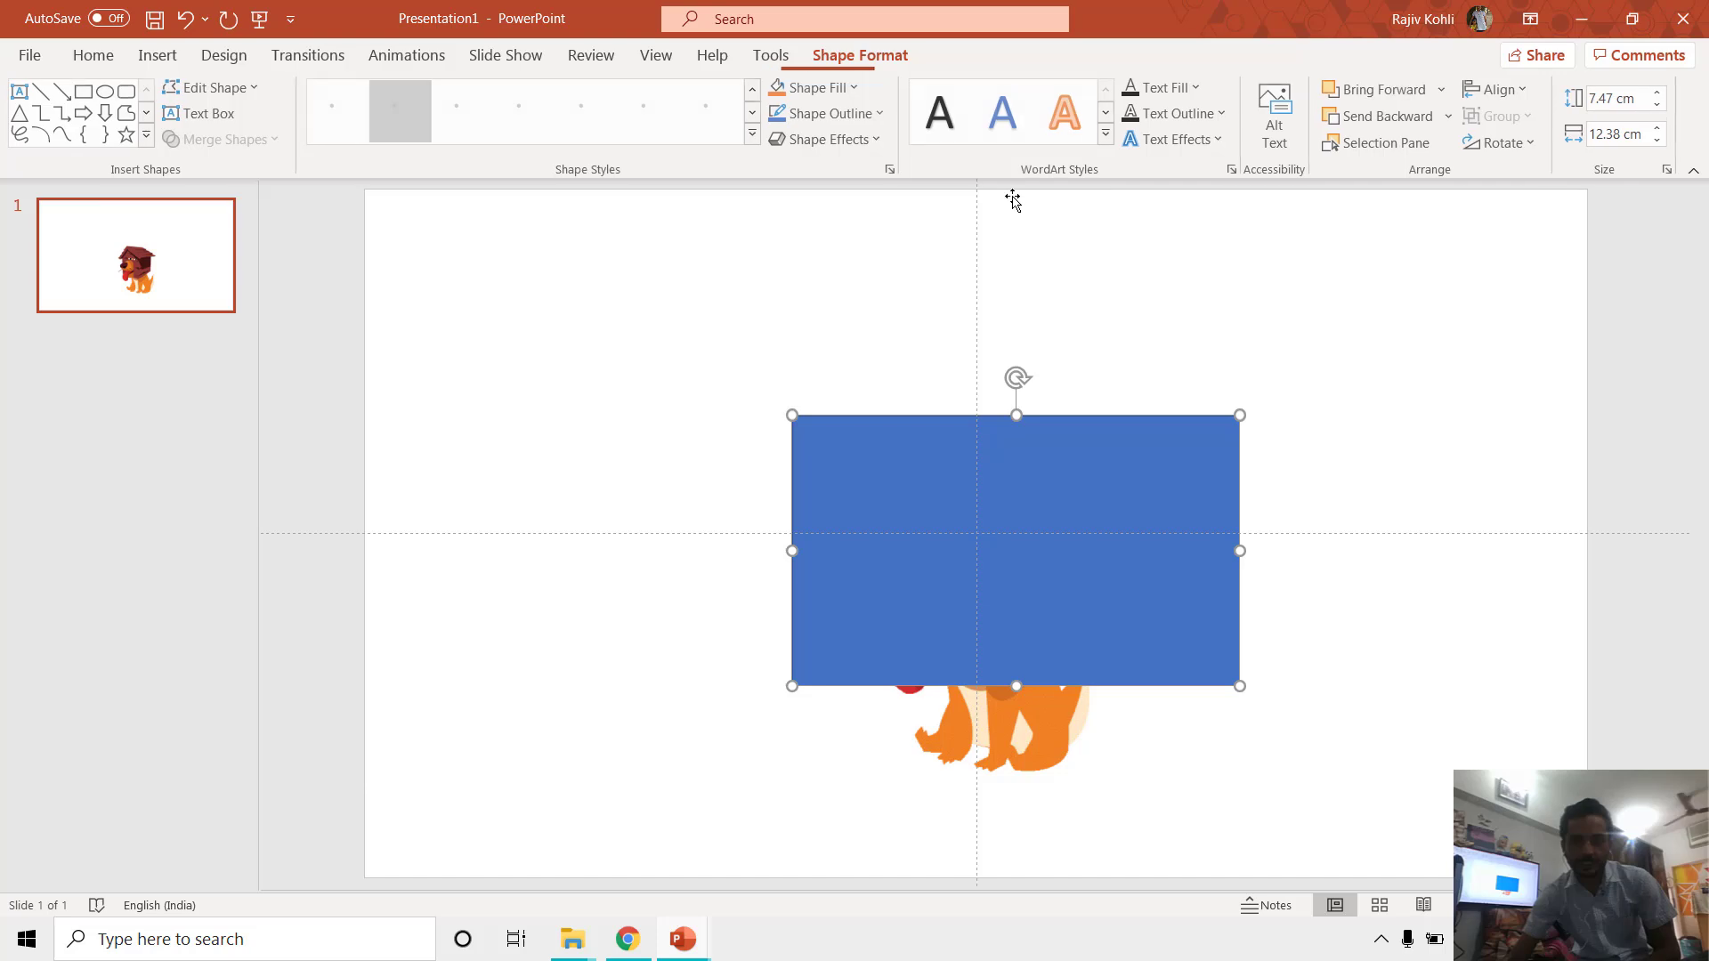
Step: Send the rectangle to the back behind the dog, then select the dog picture
{"action": "left_click", "coordinate": [1449, 117]}
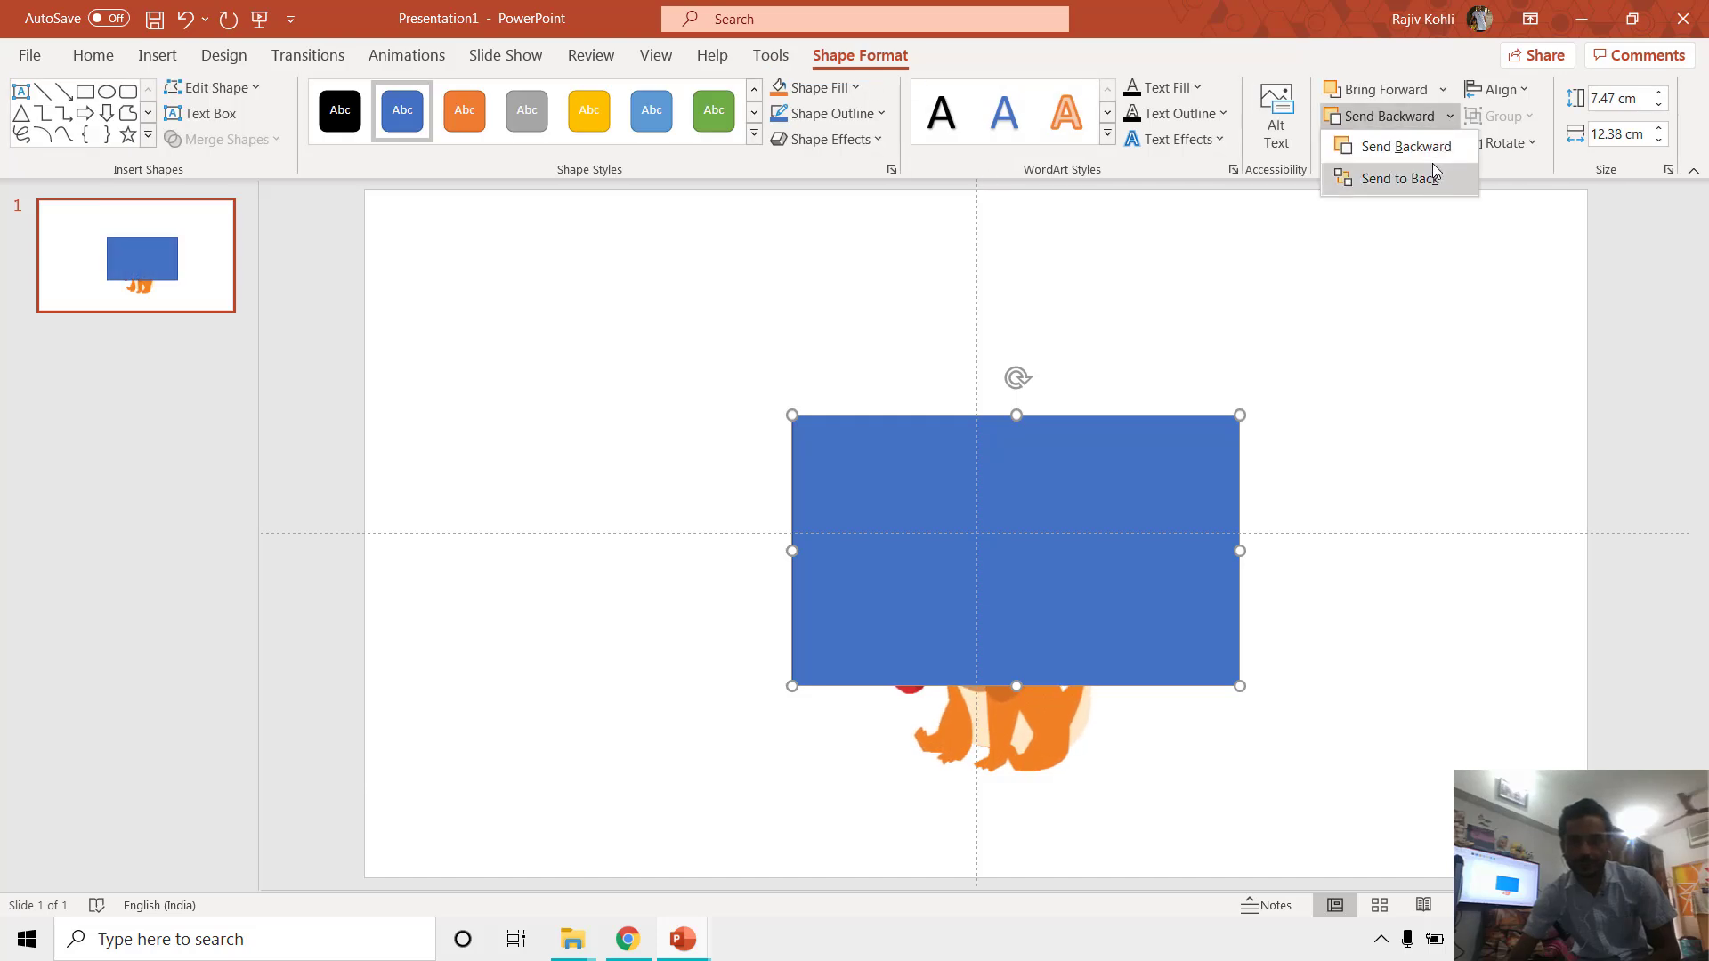
{"action": "left_click", "coordinate": [1434, 175]}
{"action": "left_click", "coordinate": [1014, 589]}
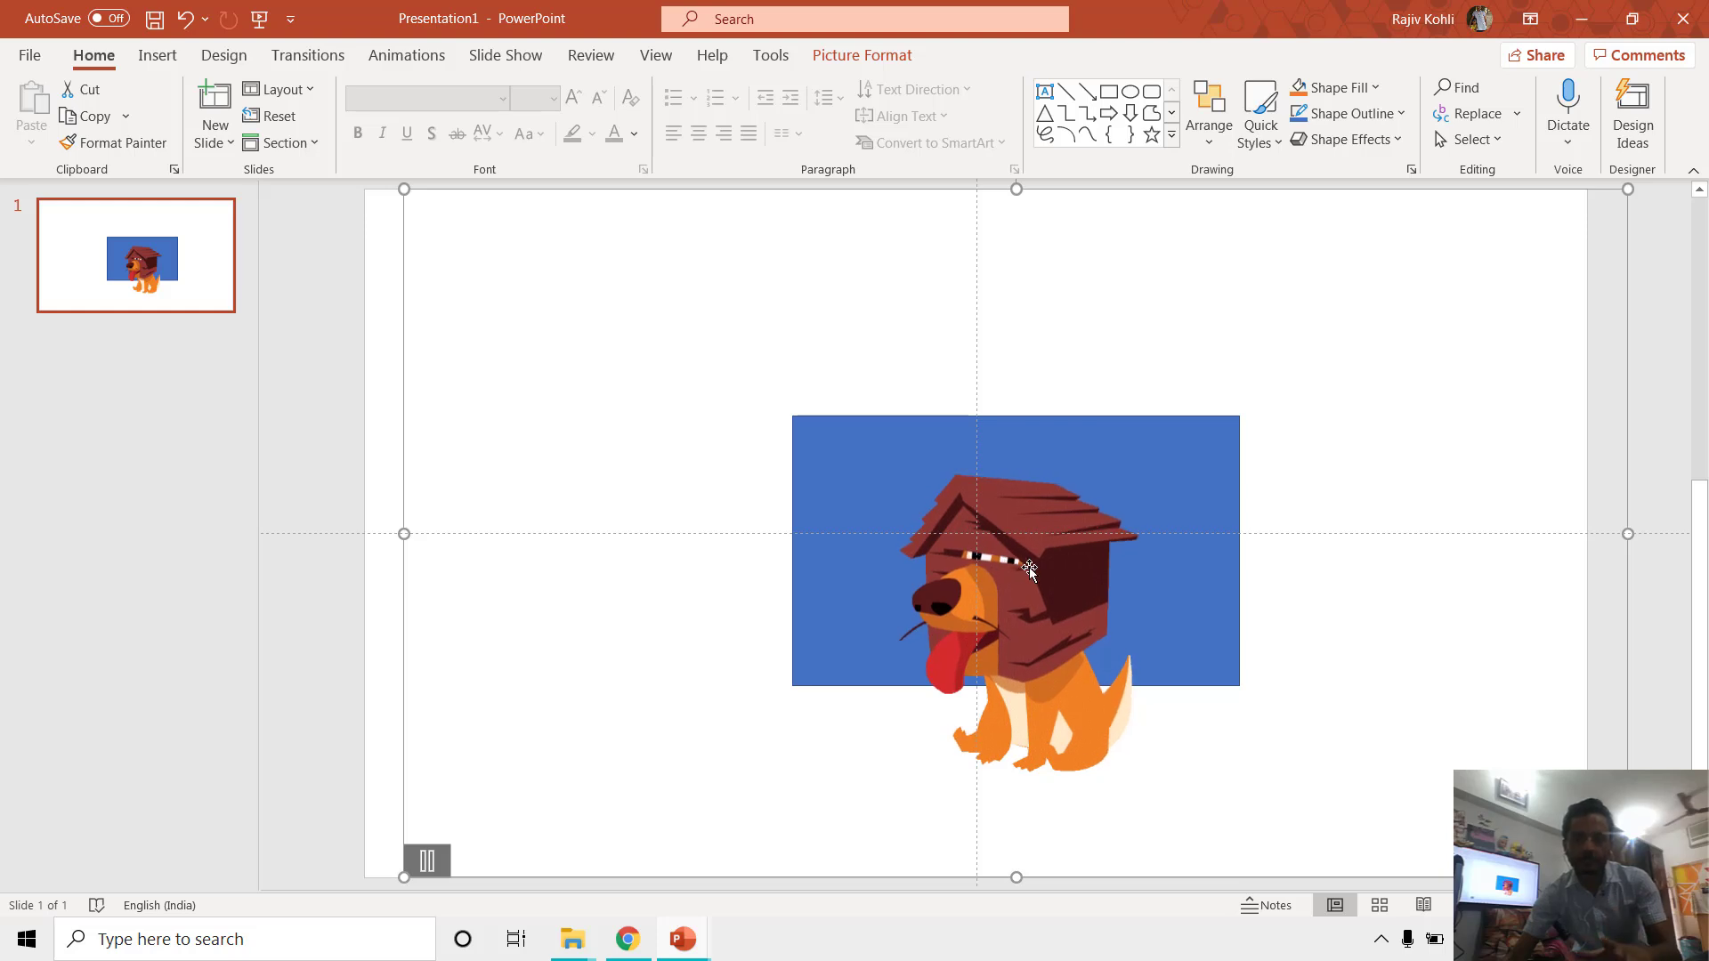
{"action": "left_click", "coordinate": [857, 59]}
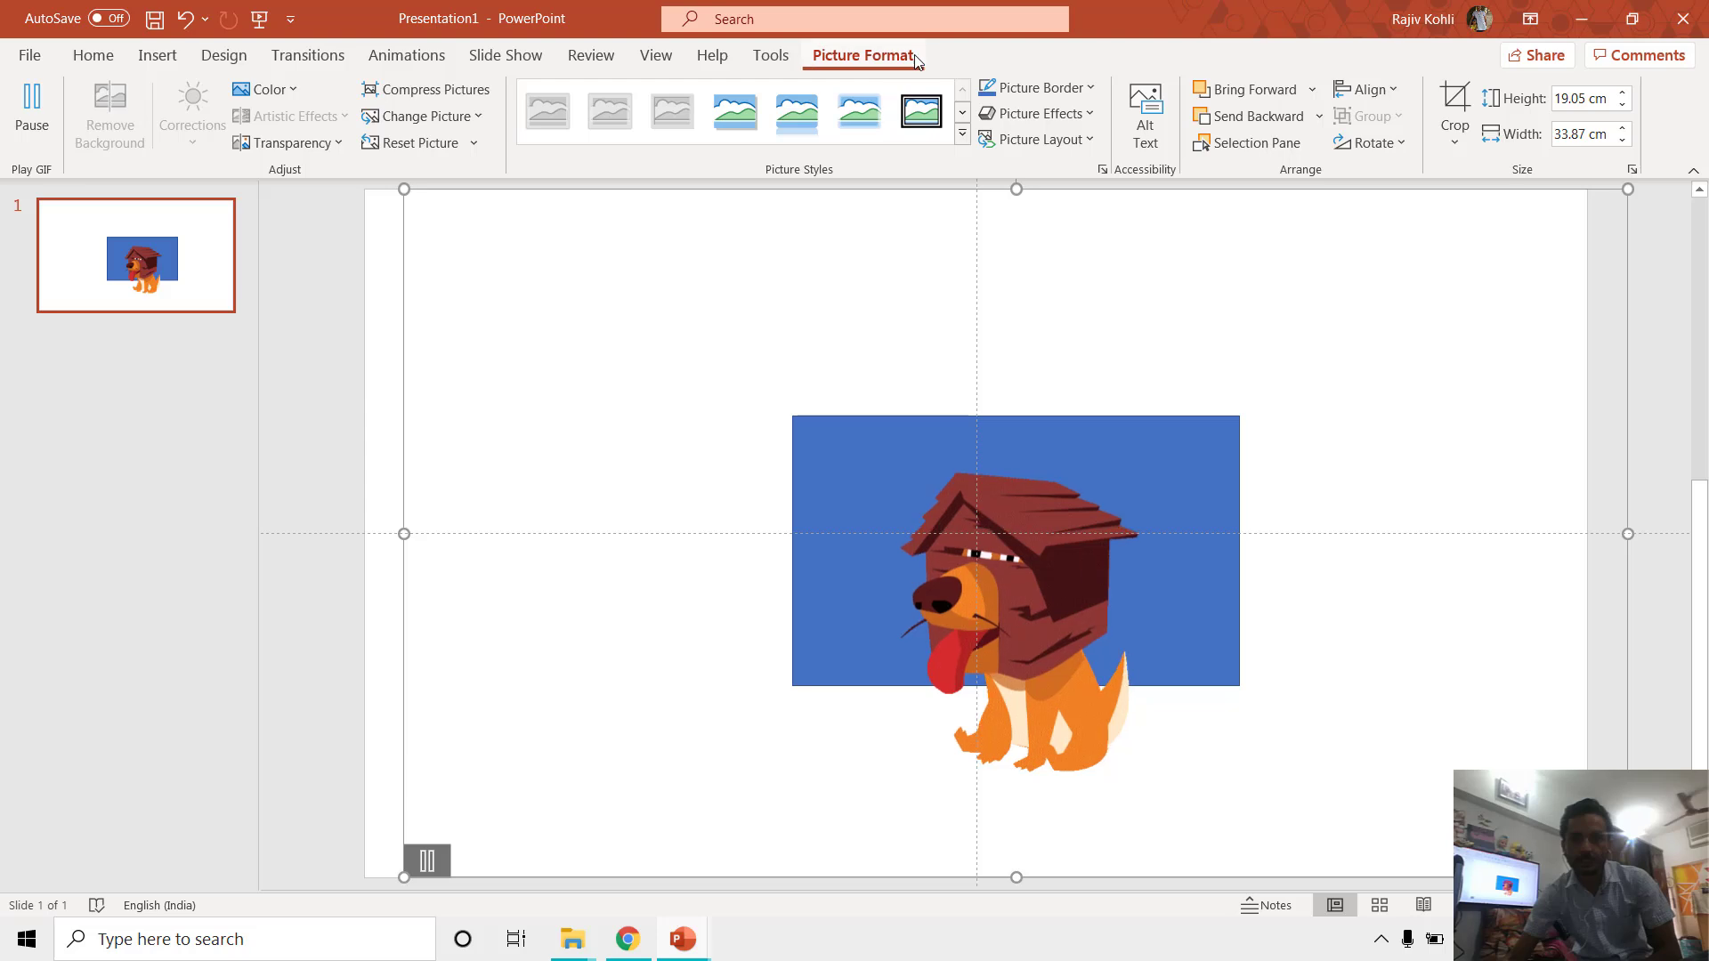
Step: Crop the dog GIF's right, top, left and bottom edges to 14.85 × 10.7 cm around the dog
{"action": "left_click", "coordinate": [1456, 105]}
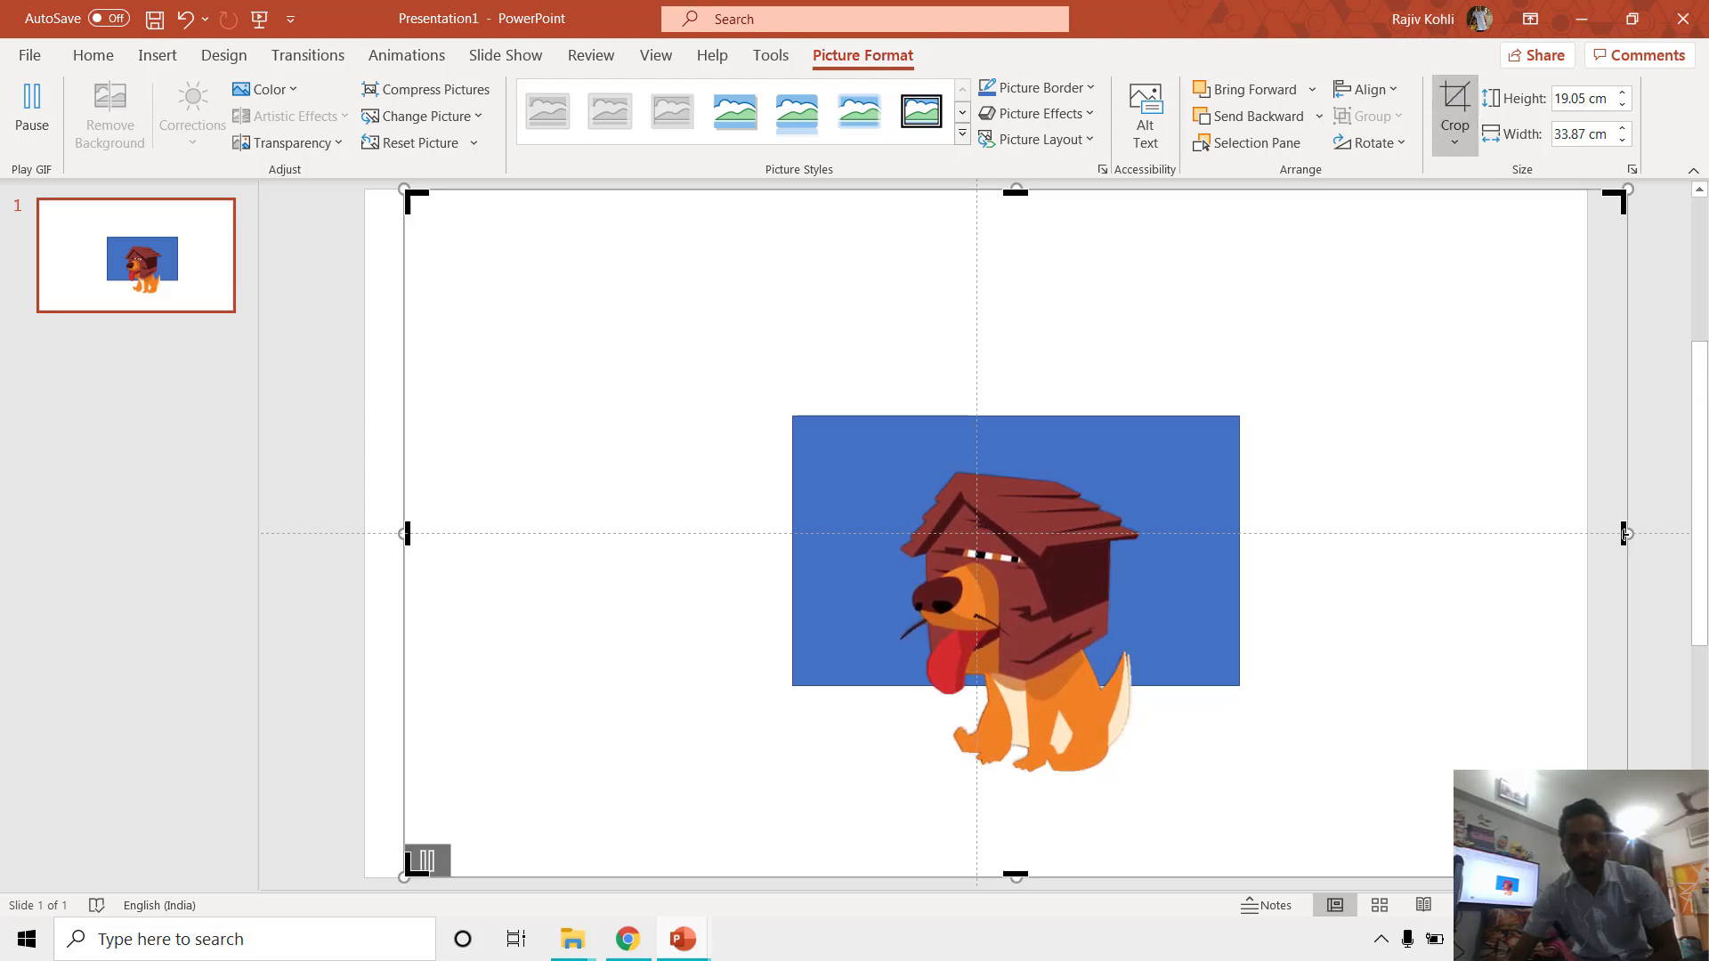
{"action": "left_click_drag", "start_coordinate": [1623, 534], "coordinate": [1274, 525]}
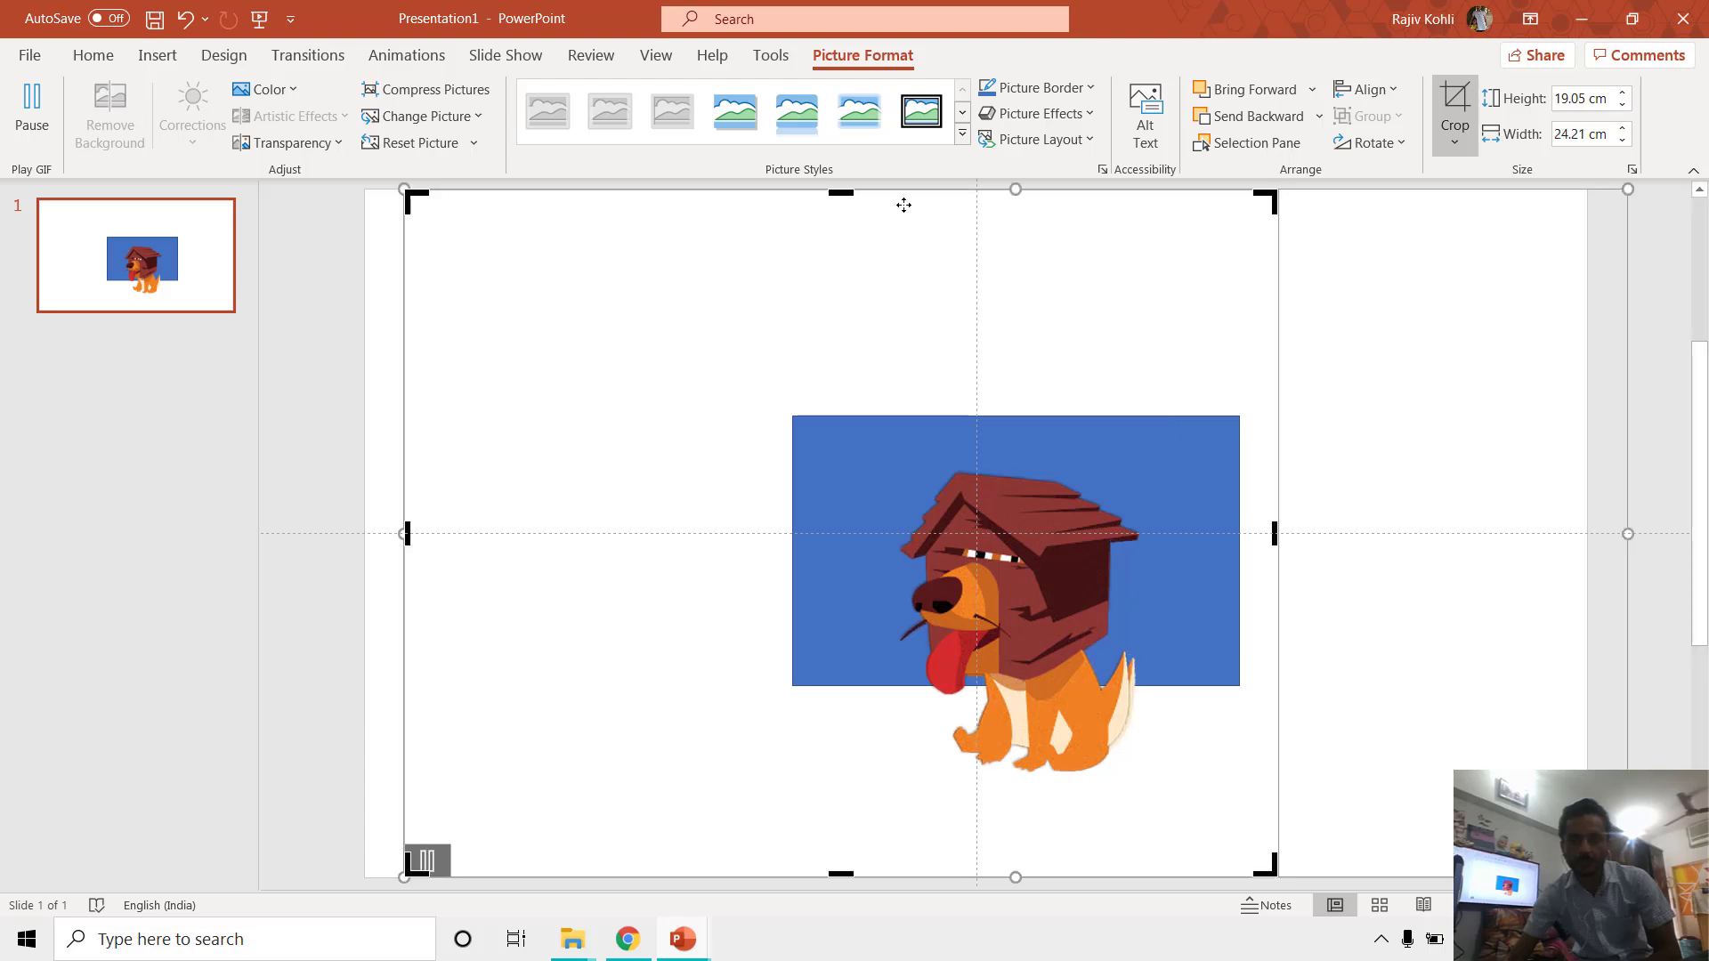
{"action": "left_click_drag", "start_coordinate": [849, 194], "coordinate": [841, 399]}
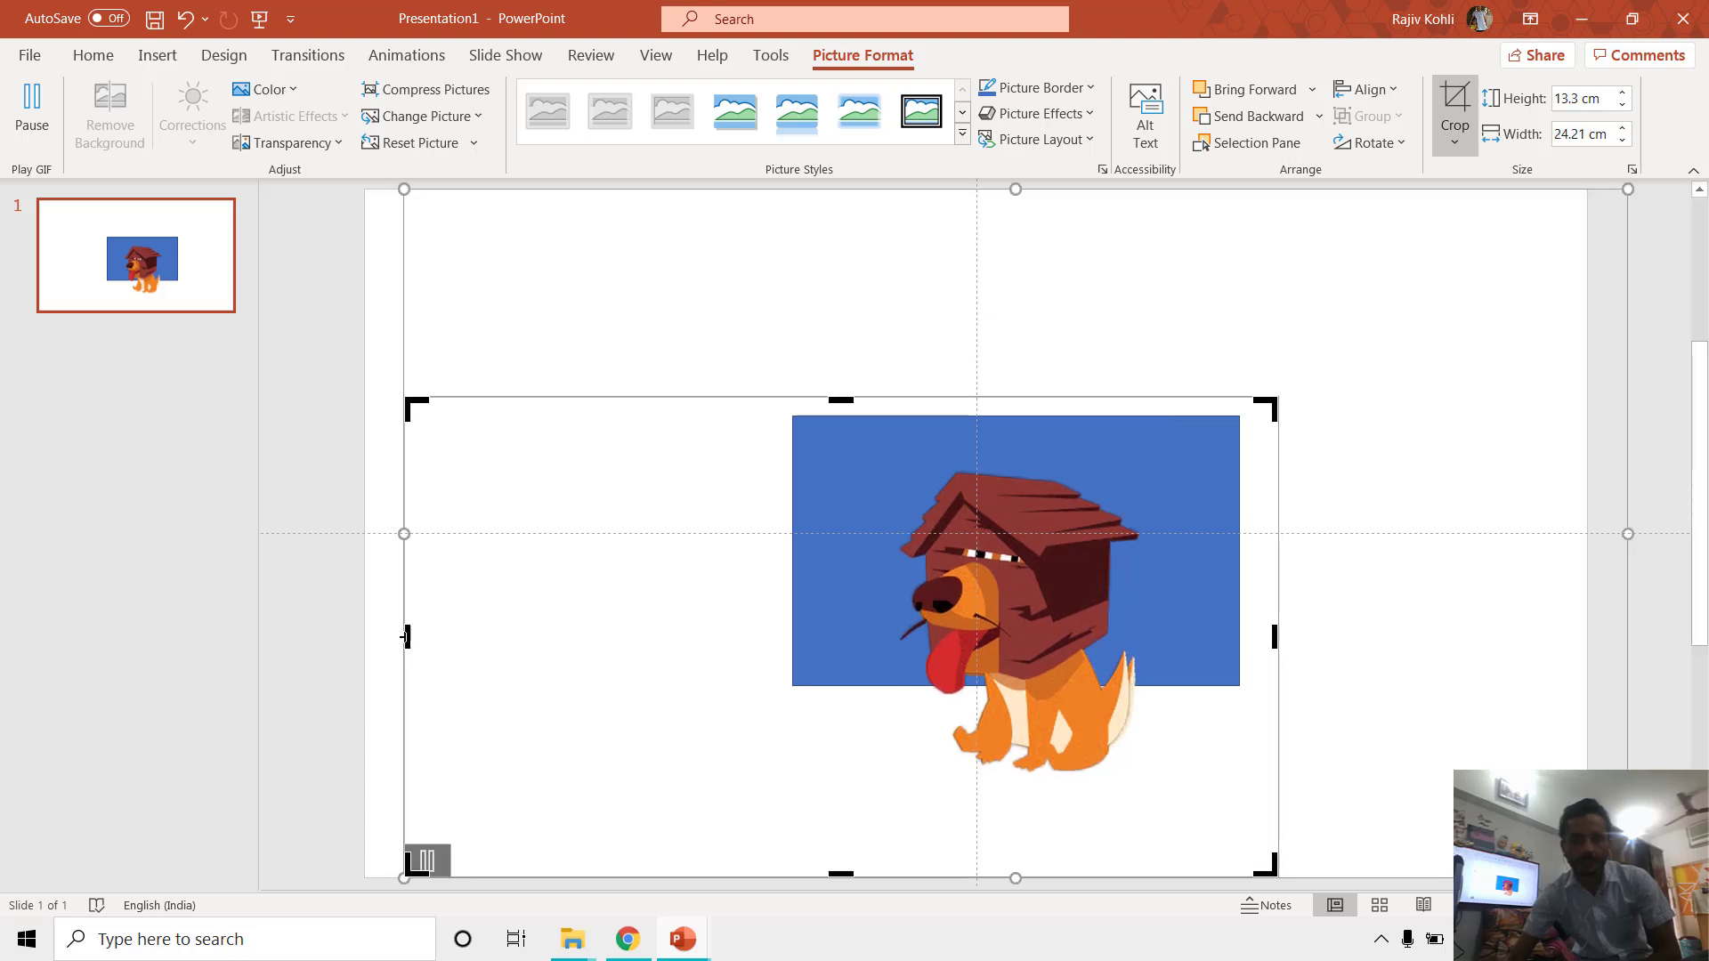
{"action": "left_click_drag", "start_coordinate": [407, 636], "coordinate": [745, 639]}
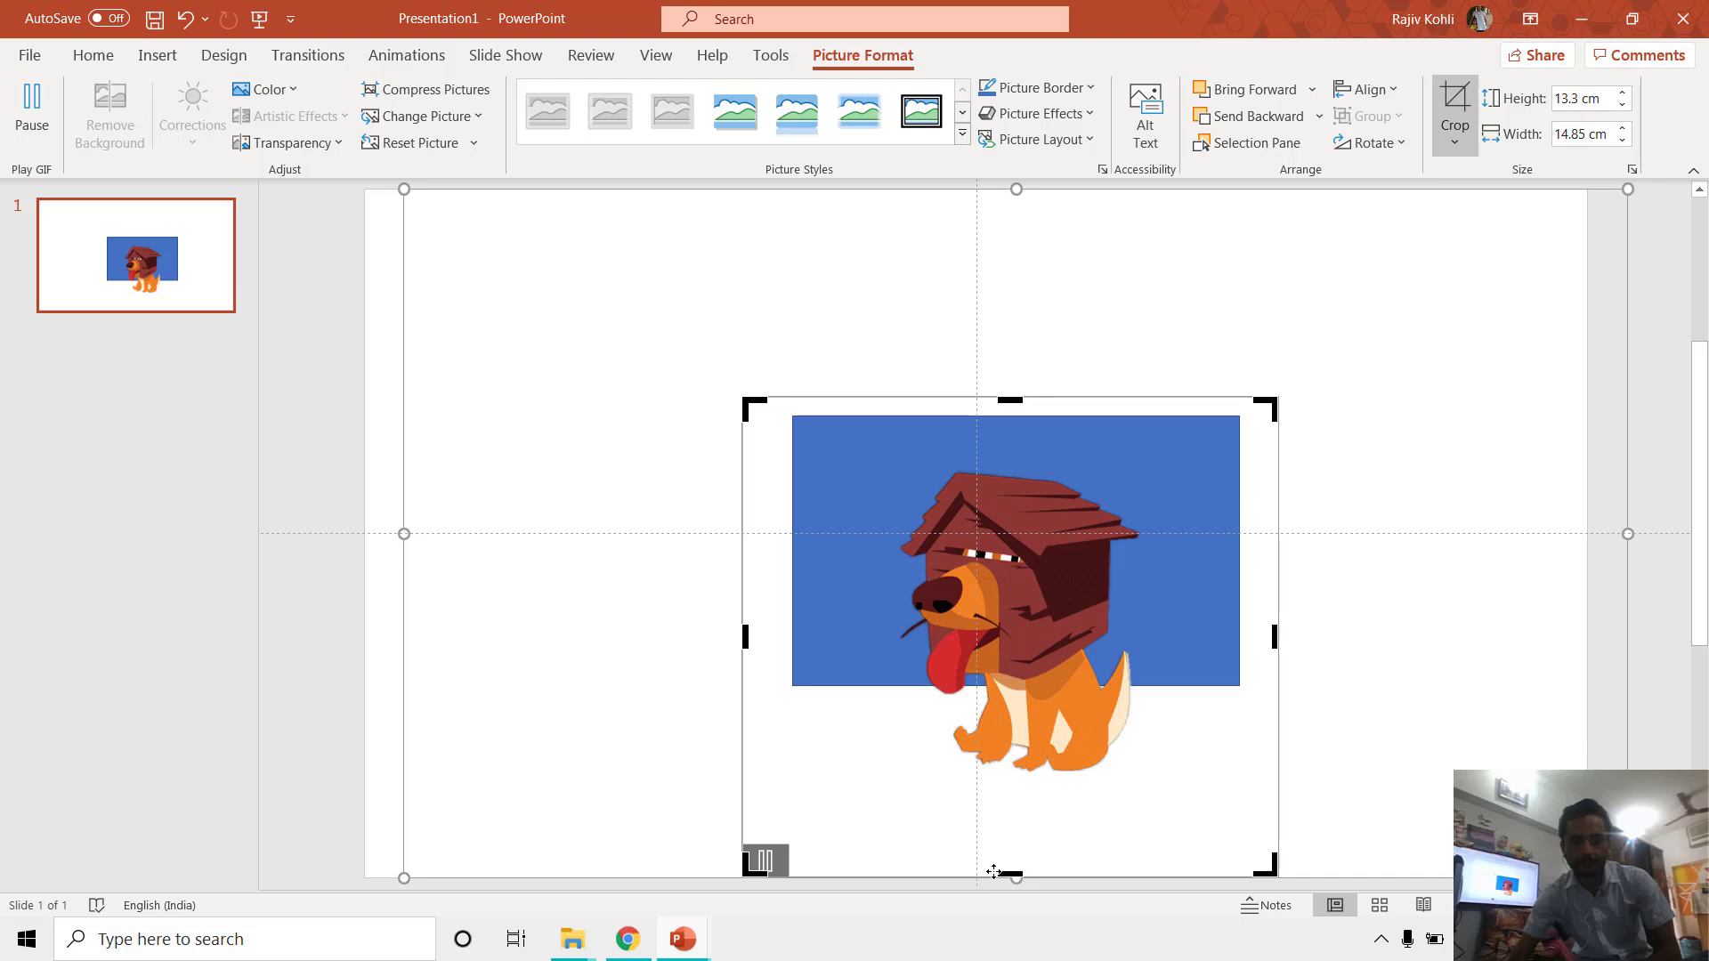
{"action": "left_click_drag", "start_coordinate": [1006, 876], "coordinate": [1004, 782]}
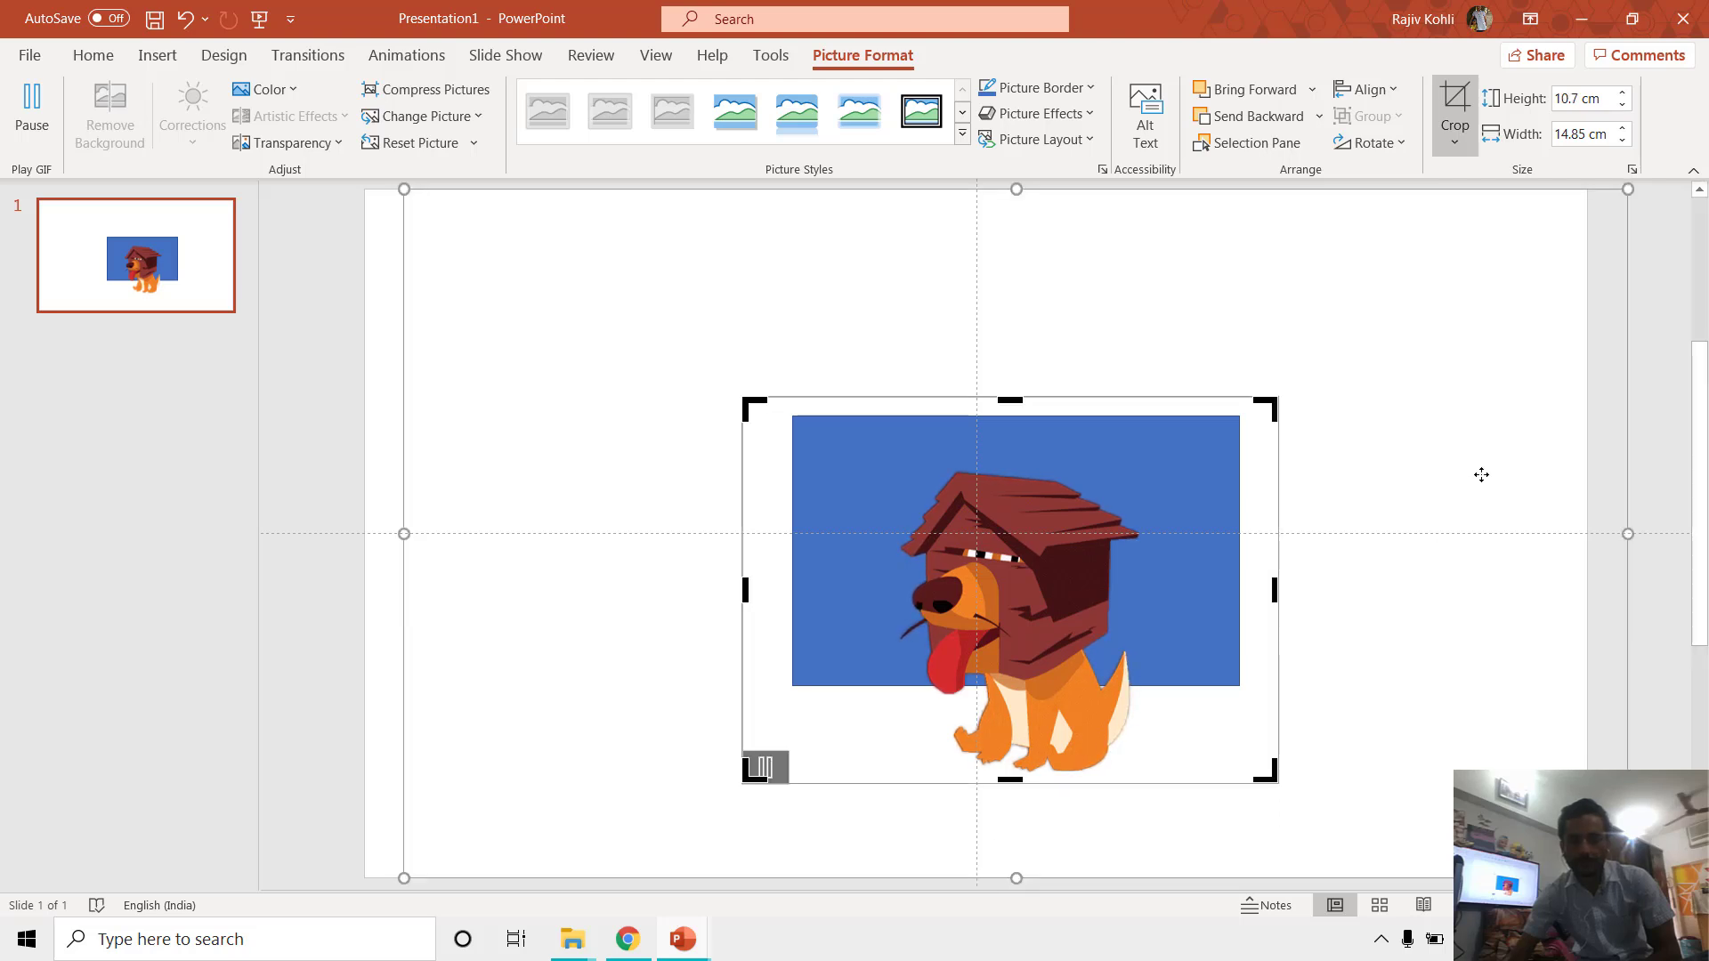
{"action": "left_click", "coordinate": [1649, 350]}
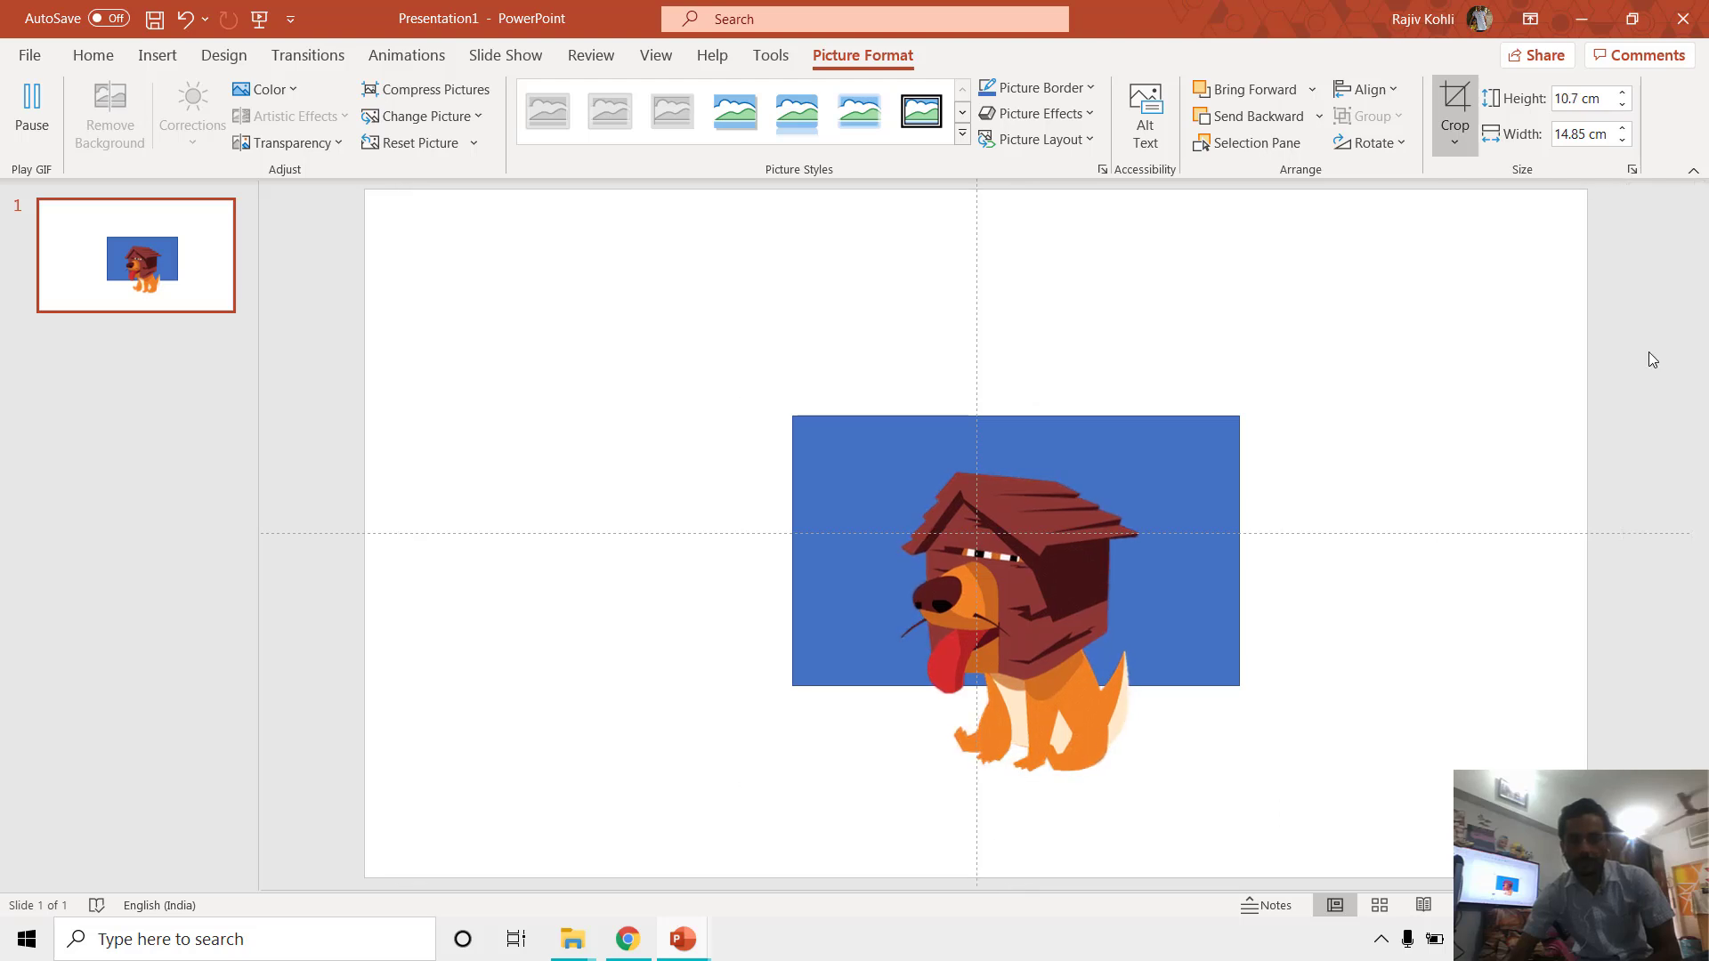
Step: Open the Animation Pane and move the dog to the lower right, overlapping the rectangle's edge
{"action": "left_click", "coordinate": [1066, 565]}
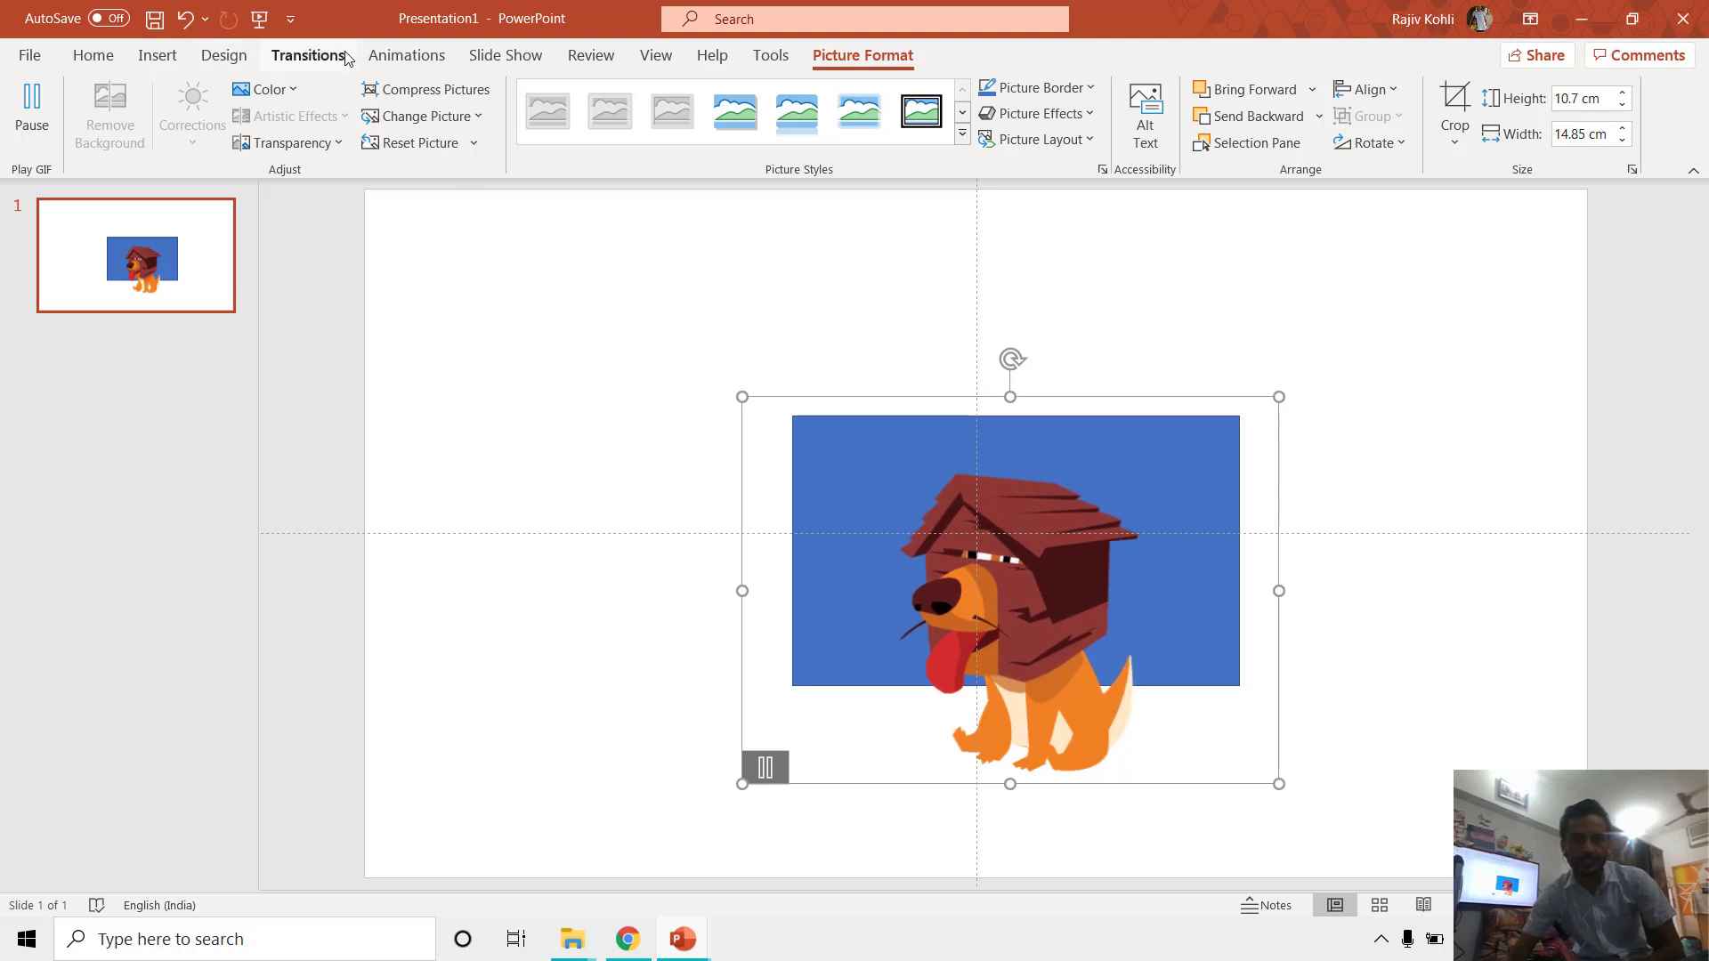
{"action": "left_click", "coordinate": [407, 55]}
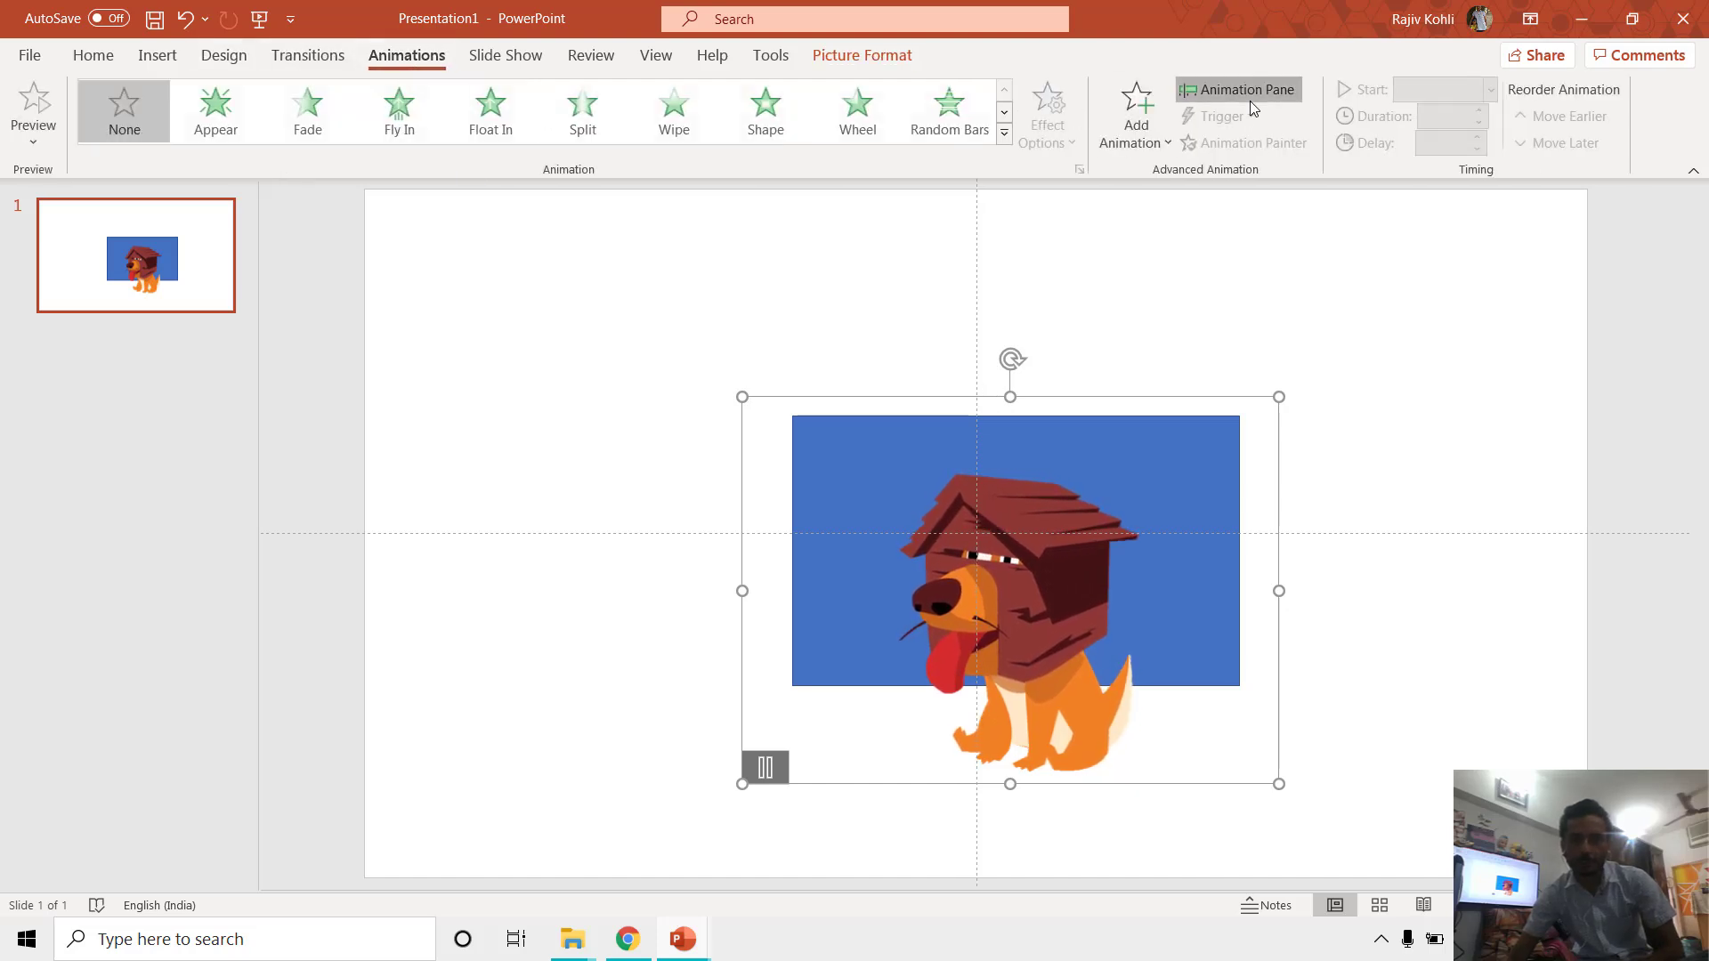
{"action": "left_click", "coordinate": [1249, 100]}
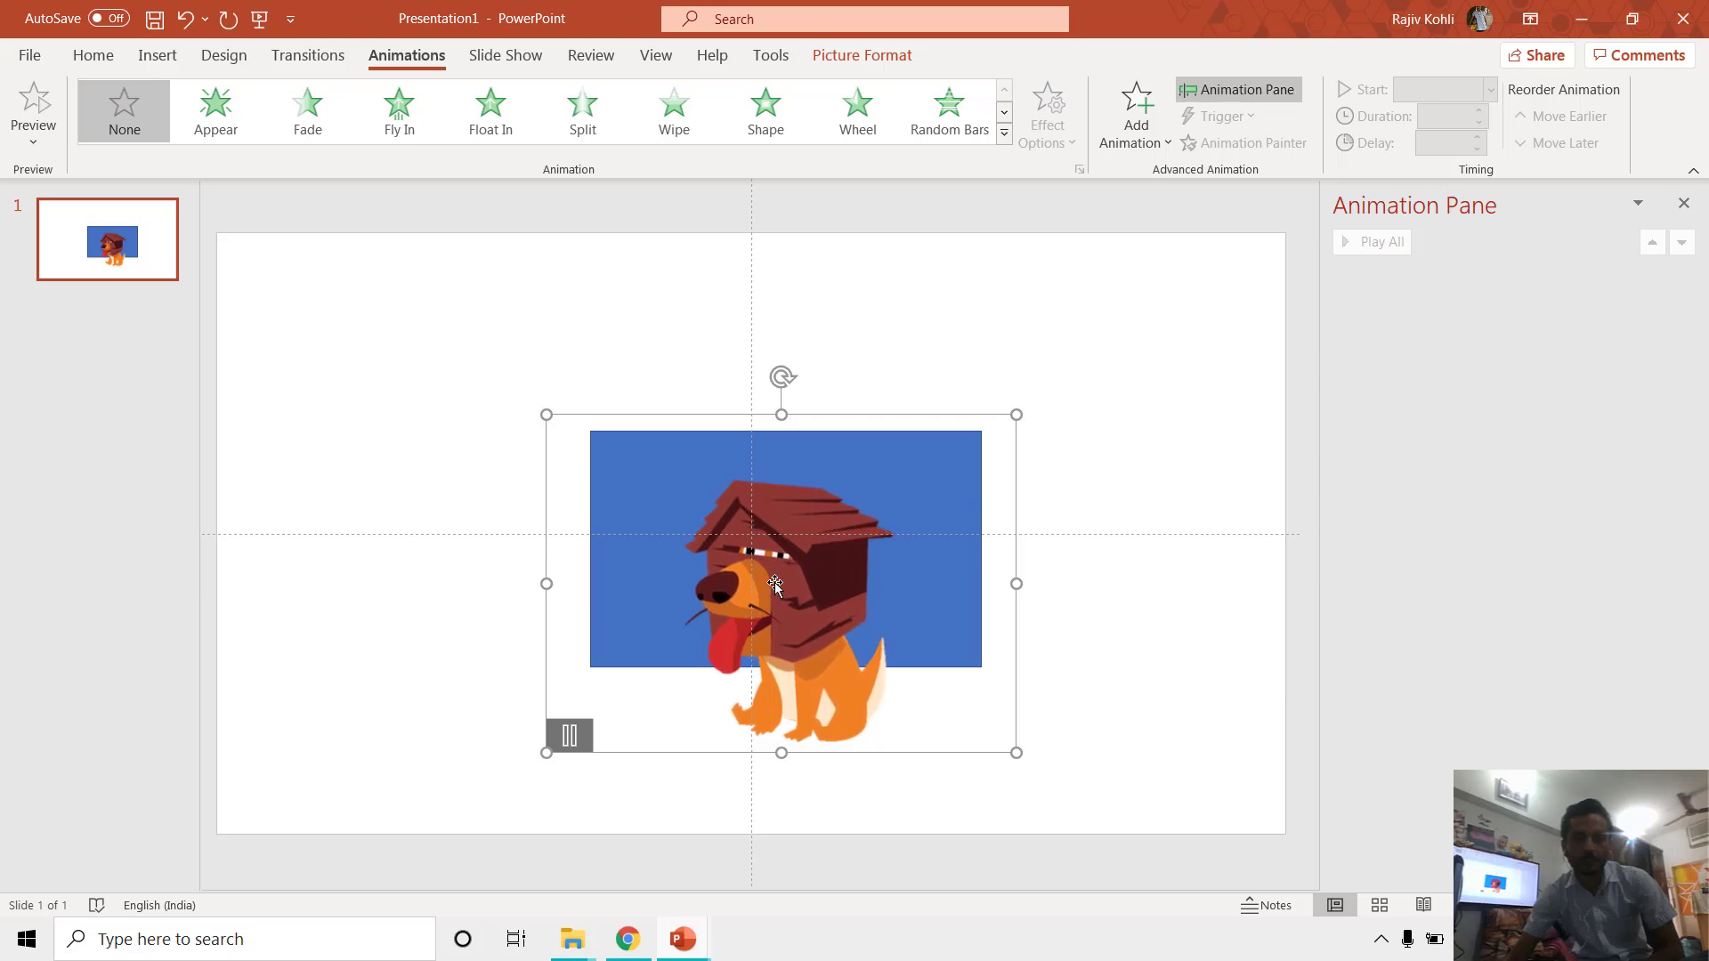
{"action": "left_click_drag", "start_coordinate": [808, 545], "coordinate": [545, 392]}
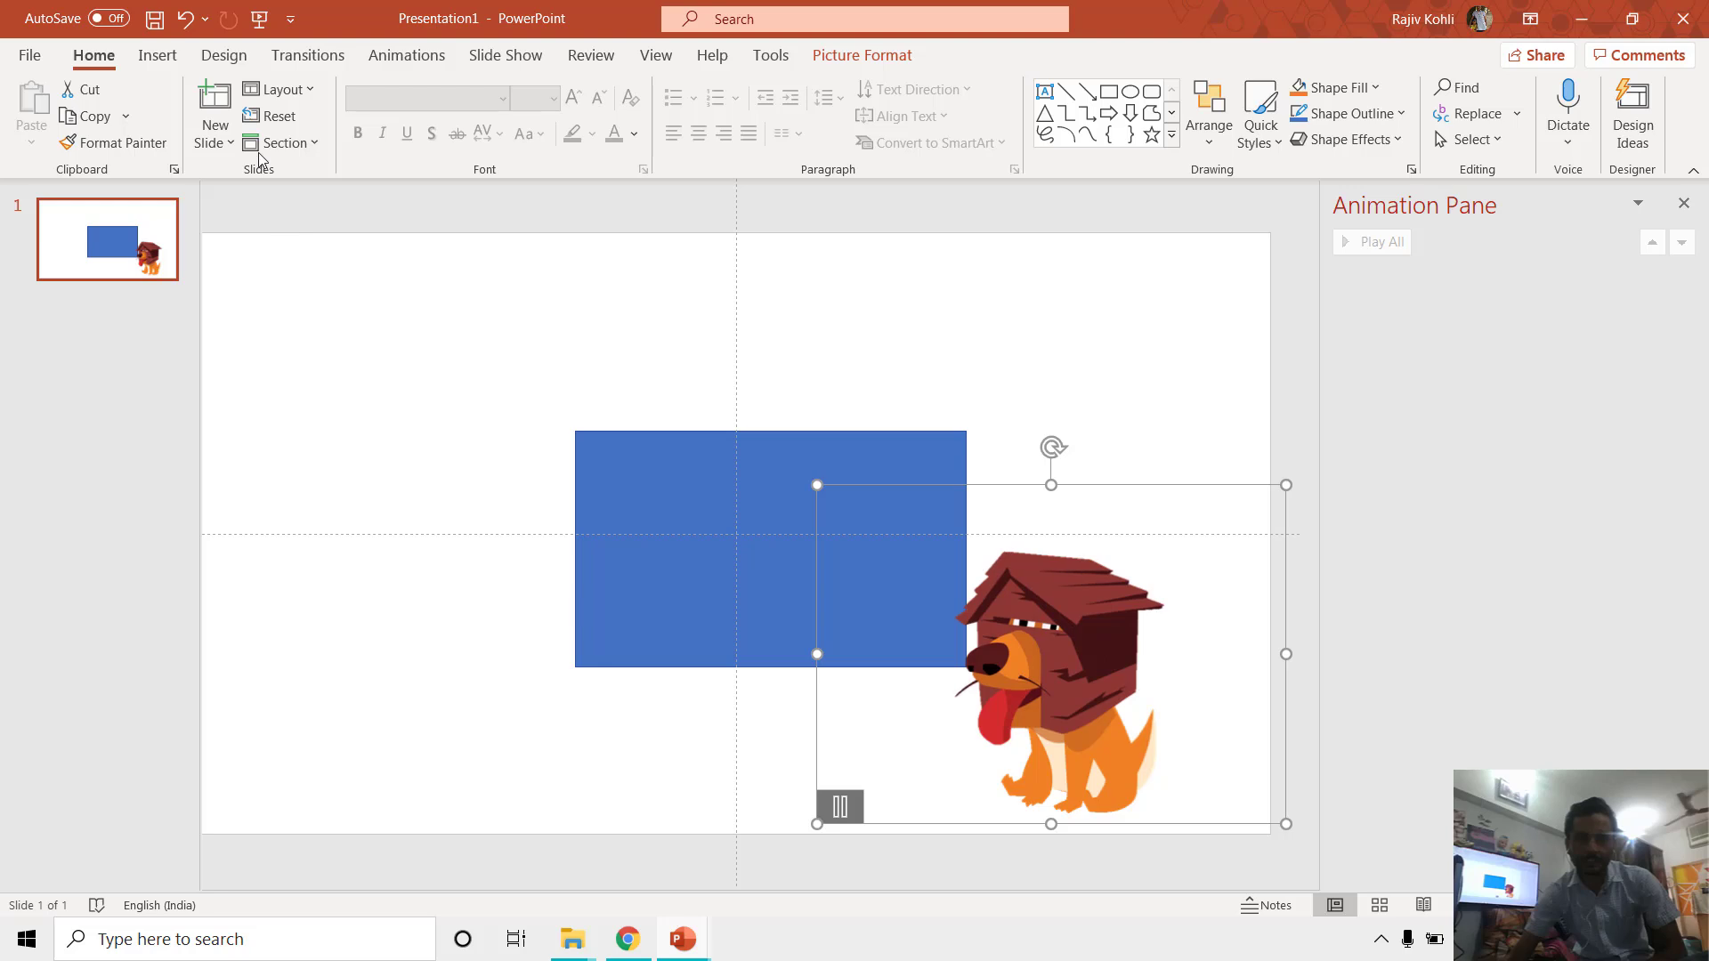
Step: Show the Selection pane listing Picture 4 and Rectangle 5 in place of the Animation Pane
{"action": "left_click", "coordinate": [1470, 140]}
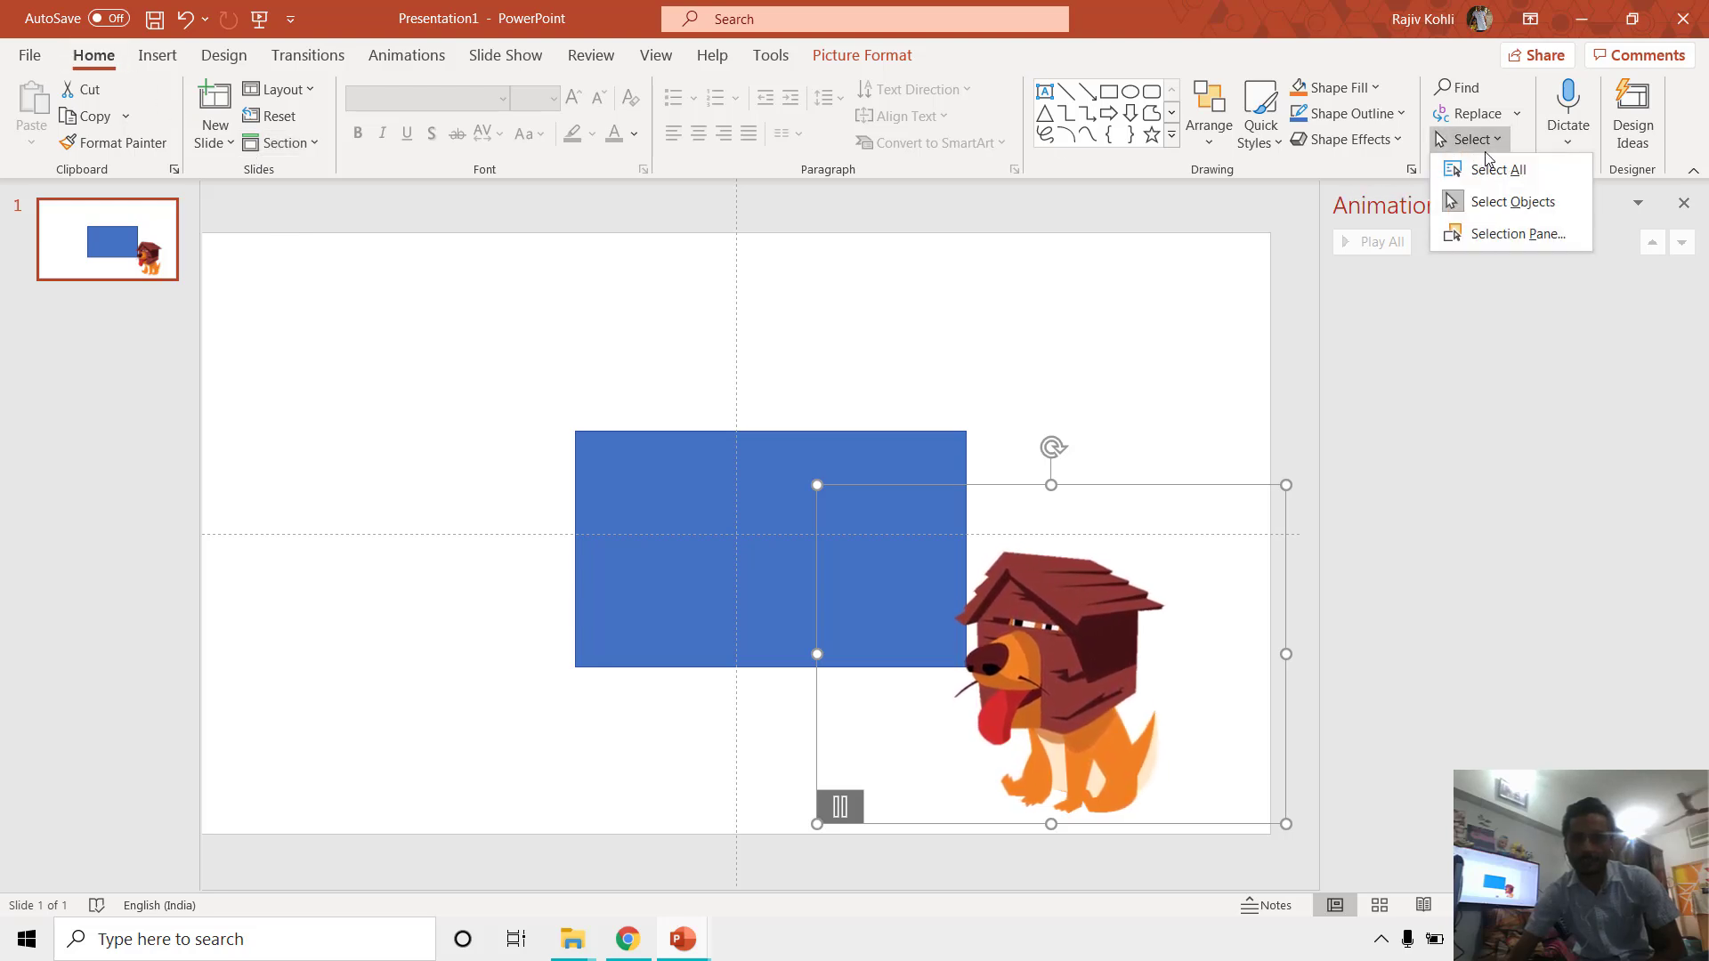
{"action": "left_click", "coordinate": [1498, 235]}
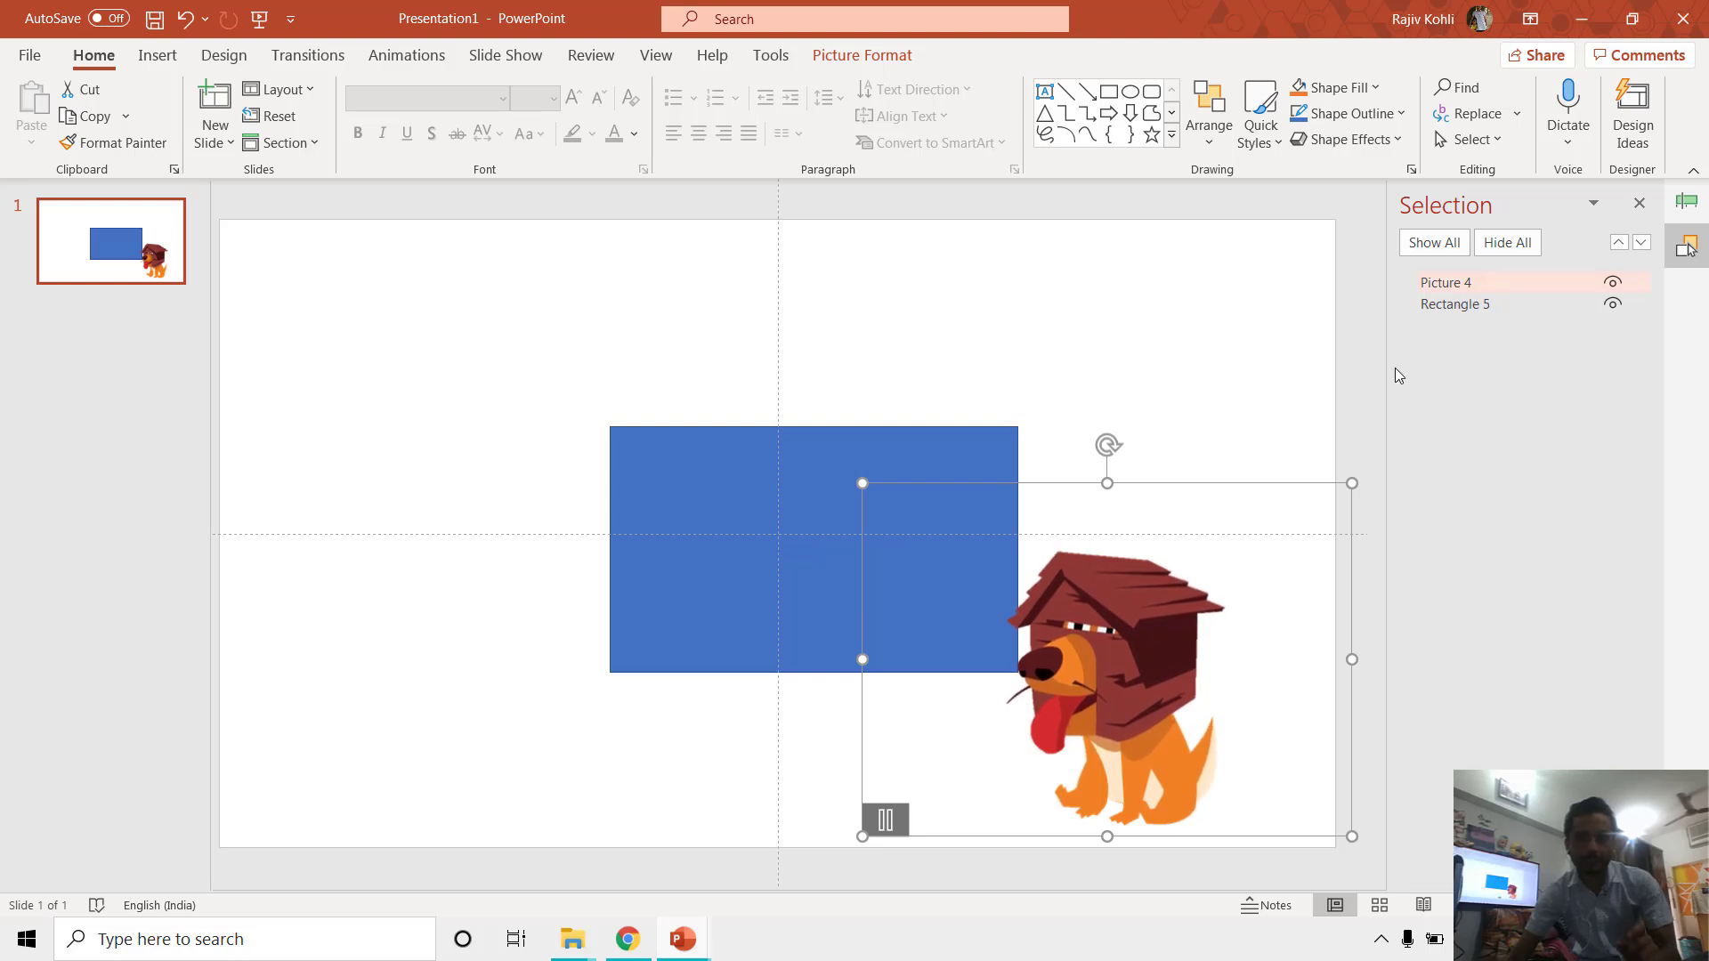
Step: Switch to the finished dog animation presentation and show its Animation Pane
{"action": "mouse_move", "coordinate": [683, 939]}
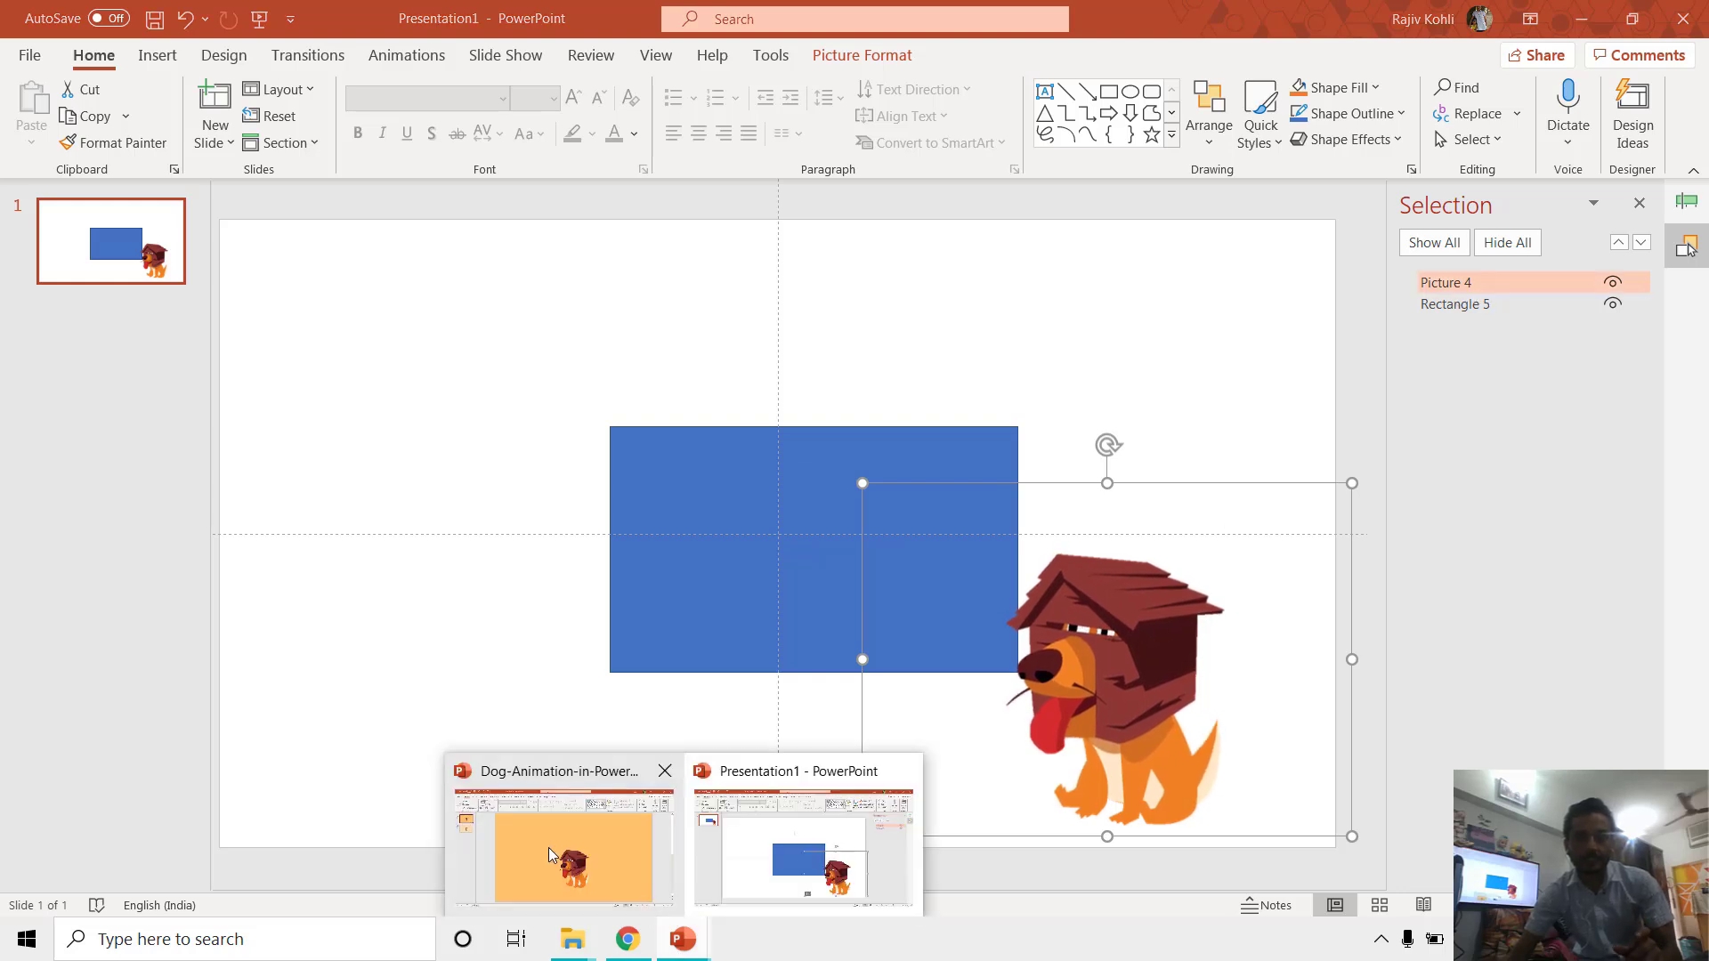
{"action": "left_click", "coordinate": [548, 848]}
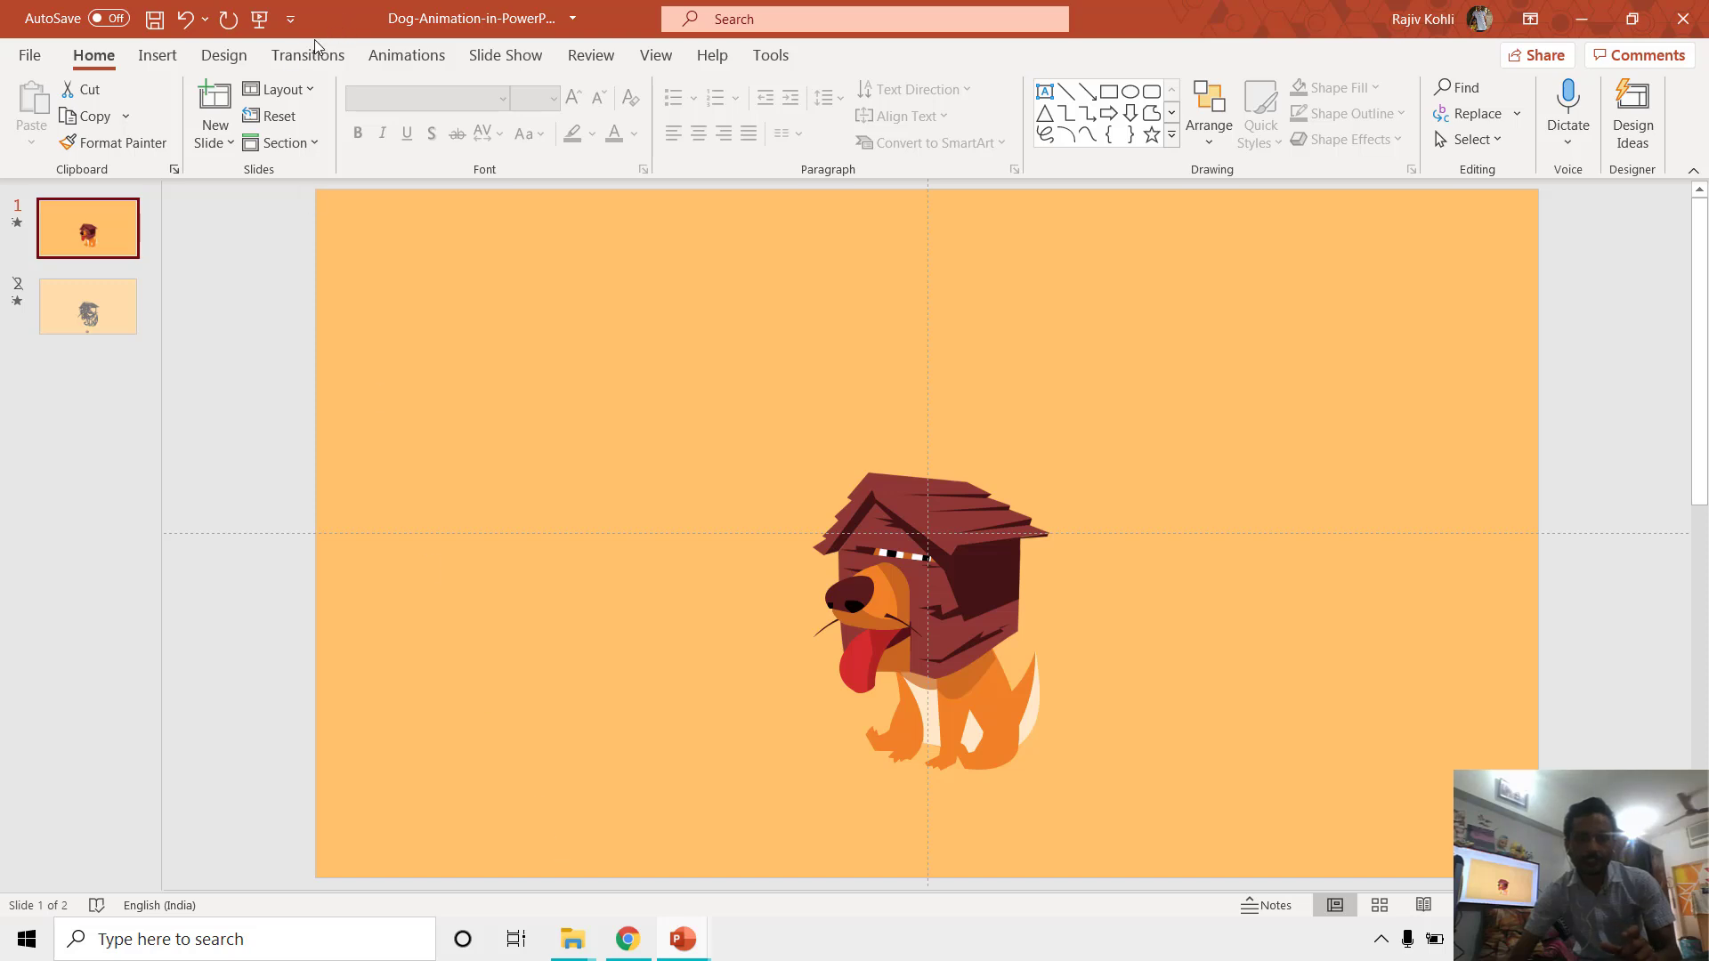
{"action": "left_click", "coordinate": [407, 56]}
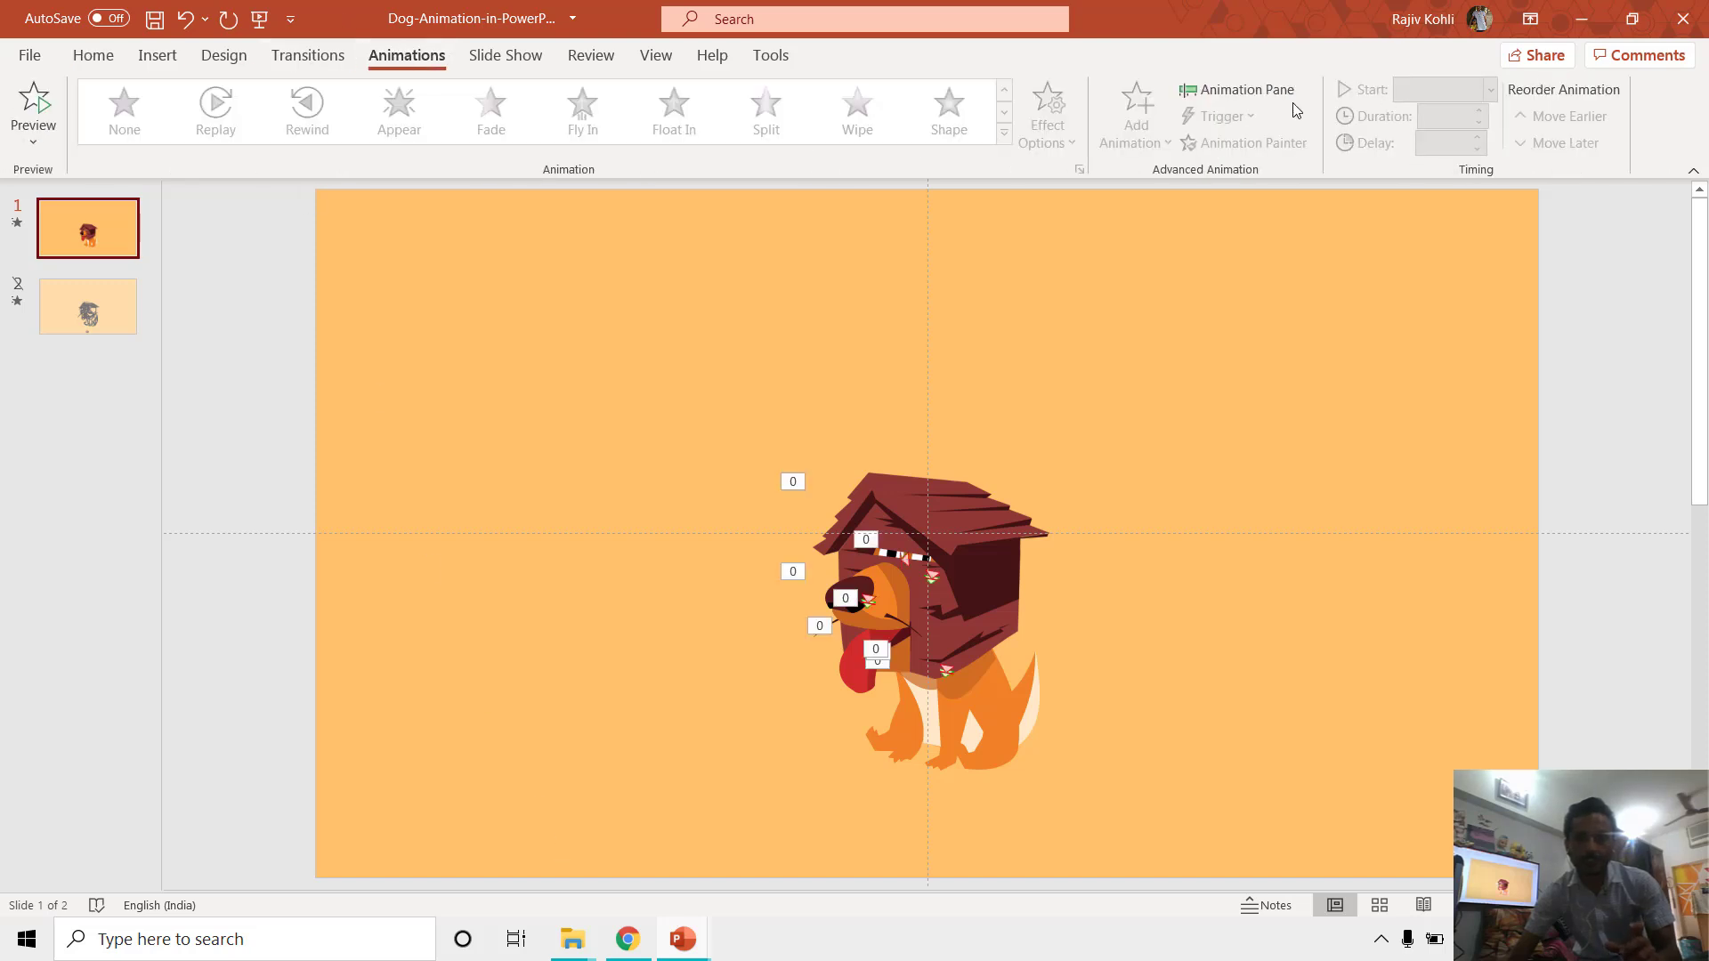
{"action": "left_click", "coordinate": [1246, 90]}
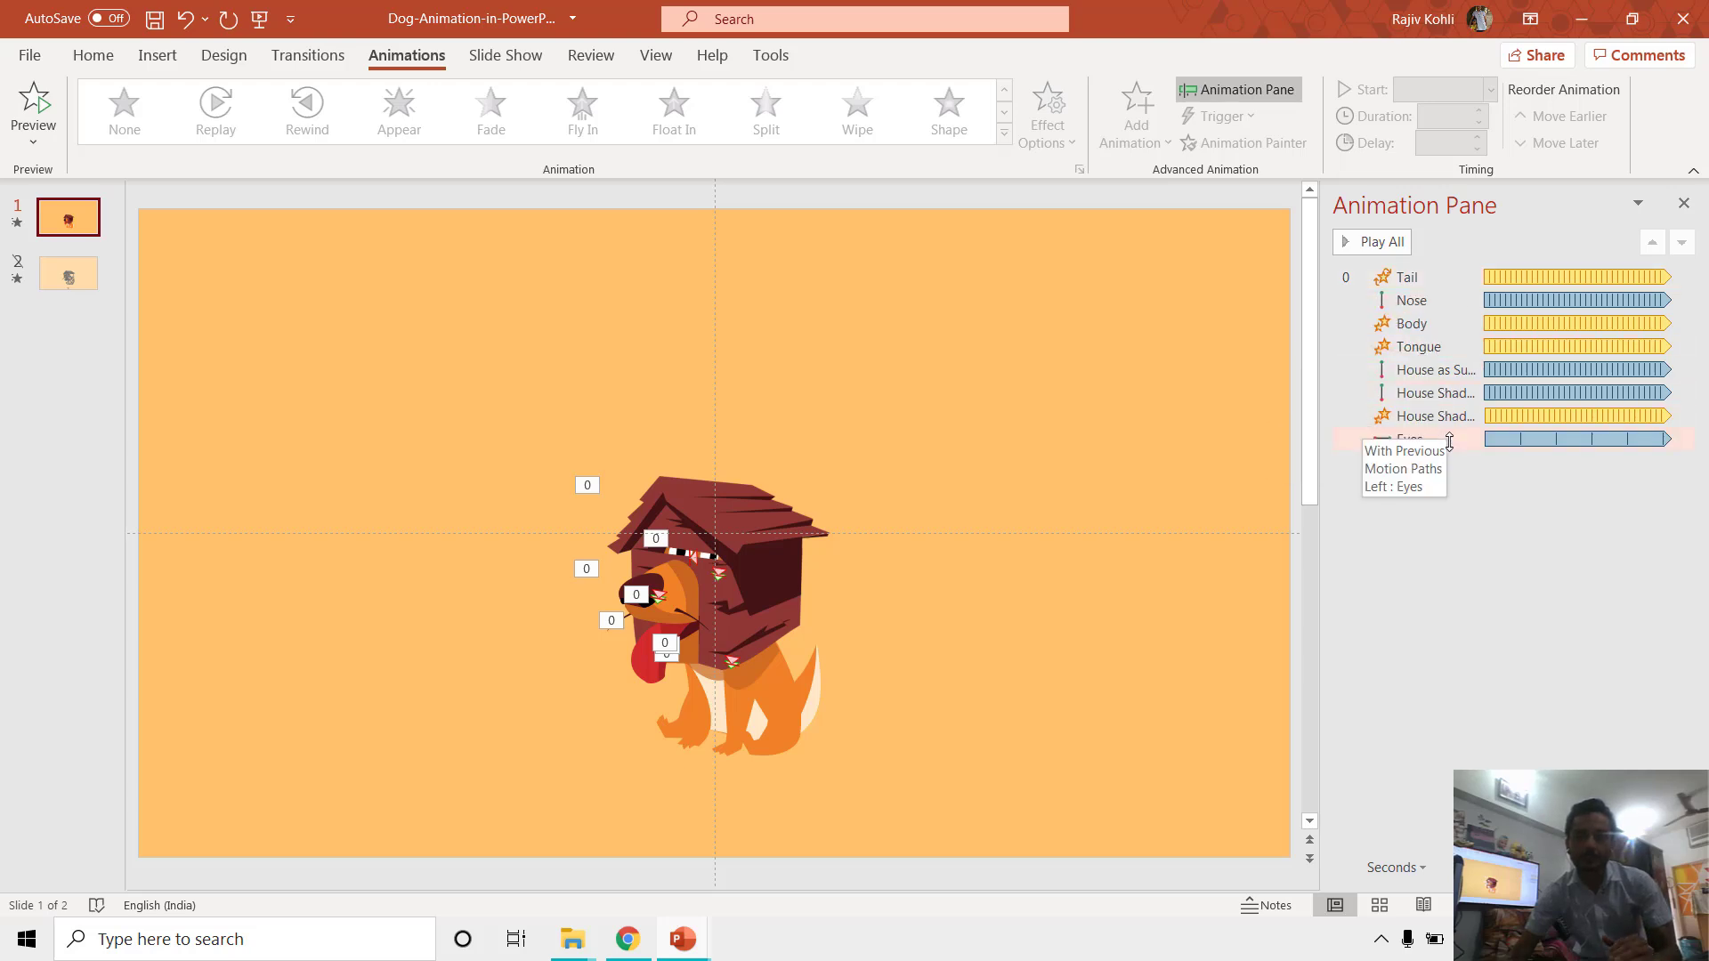
Step: Show the Selection pane listing all objects on the dog slide
{"action": "left_click", "coordinate": [98, 56]}
{"action": "left_click", "coordinate": [1471, 139]}
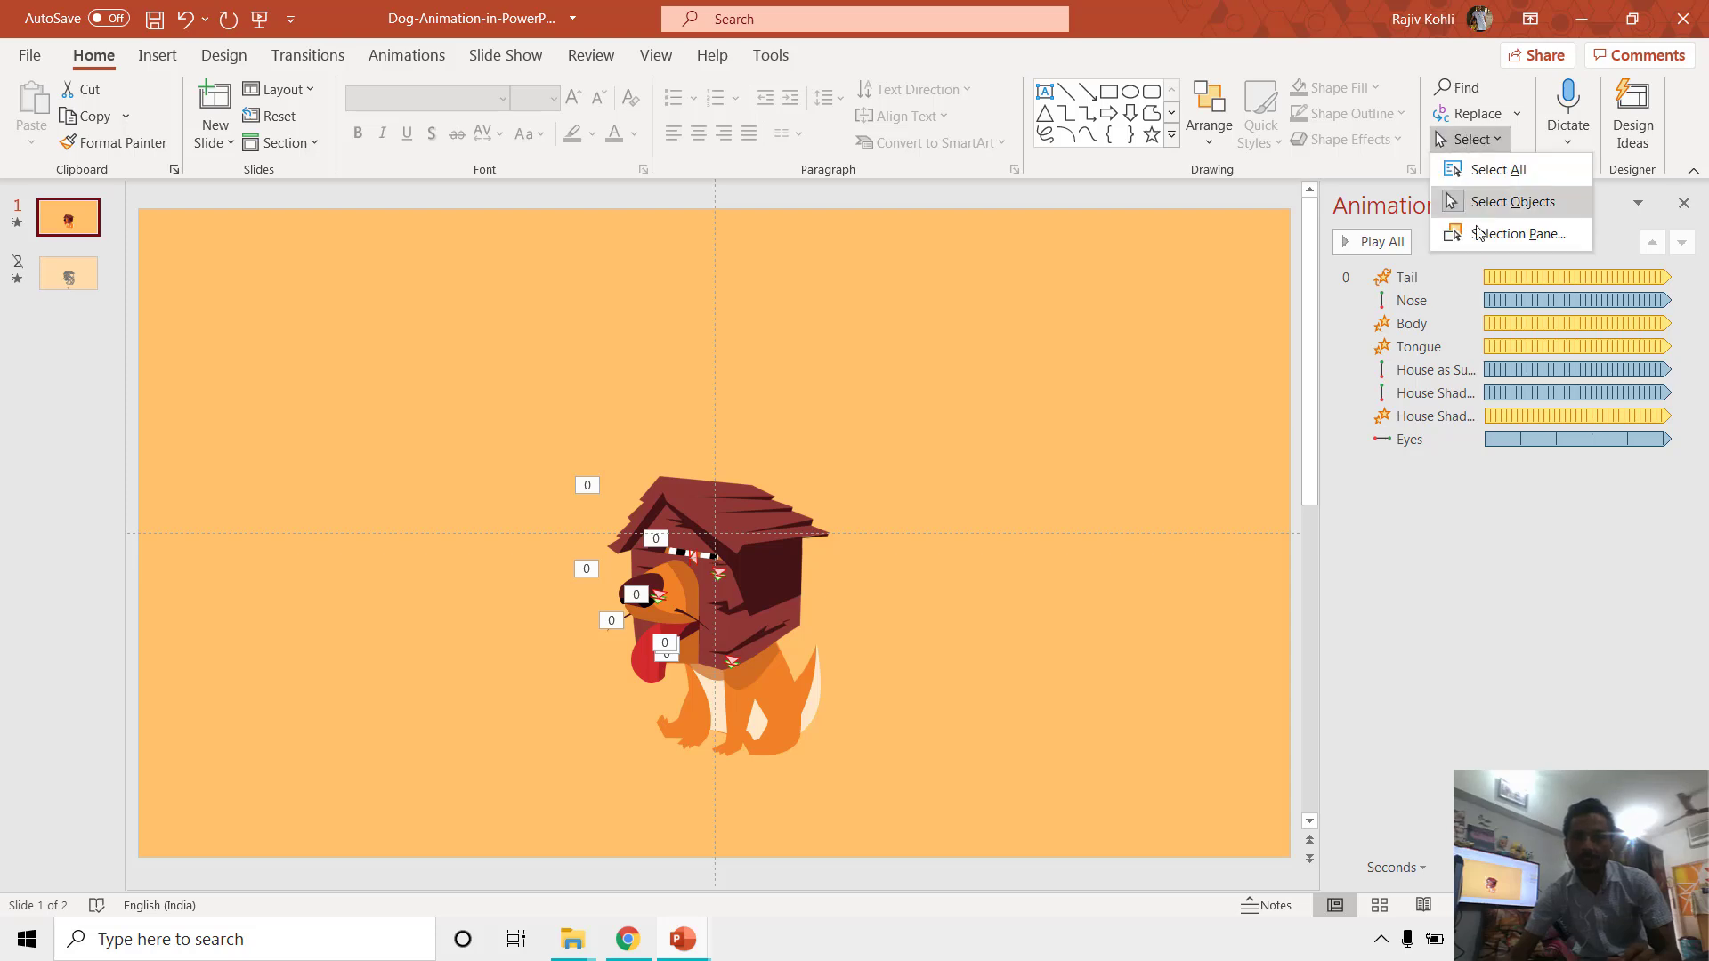
{"action": "left_click", "coordinate": [1475, 228]}
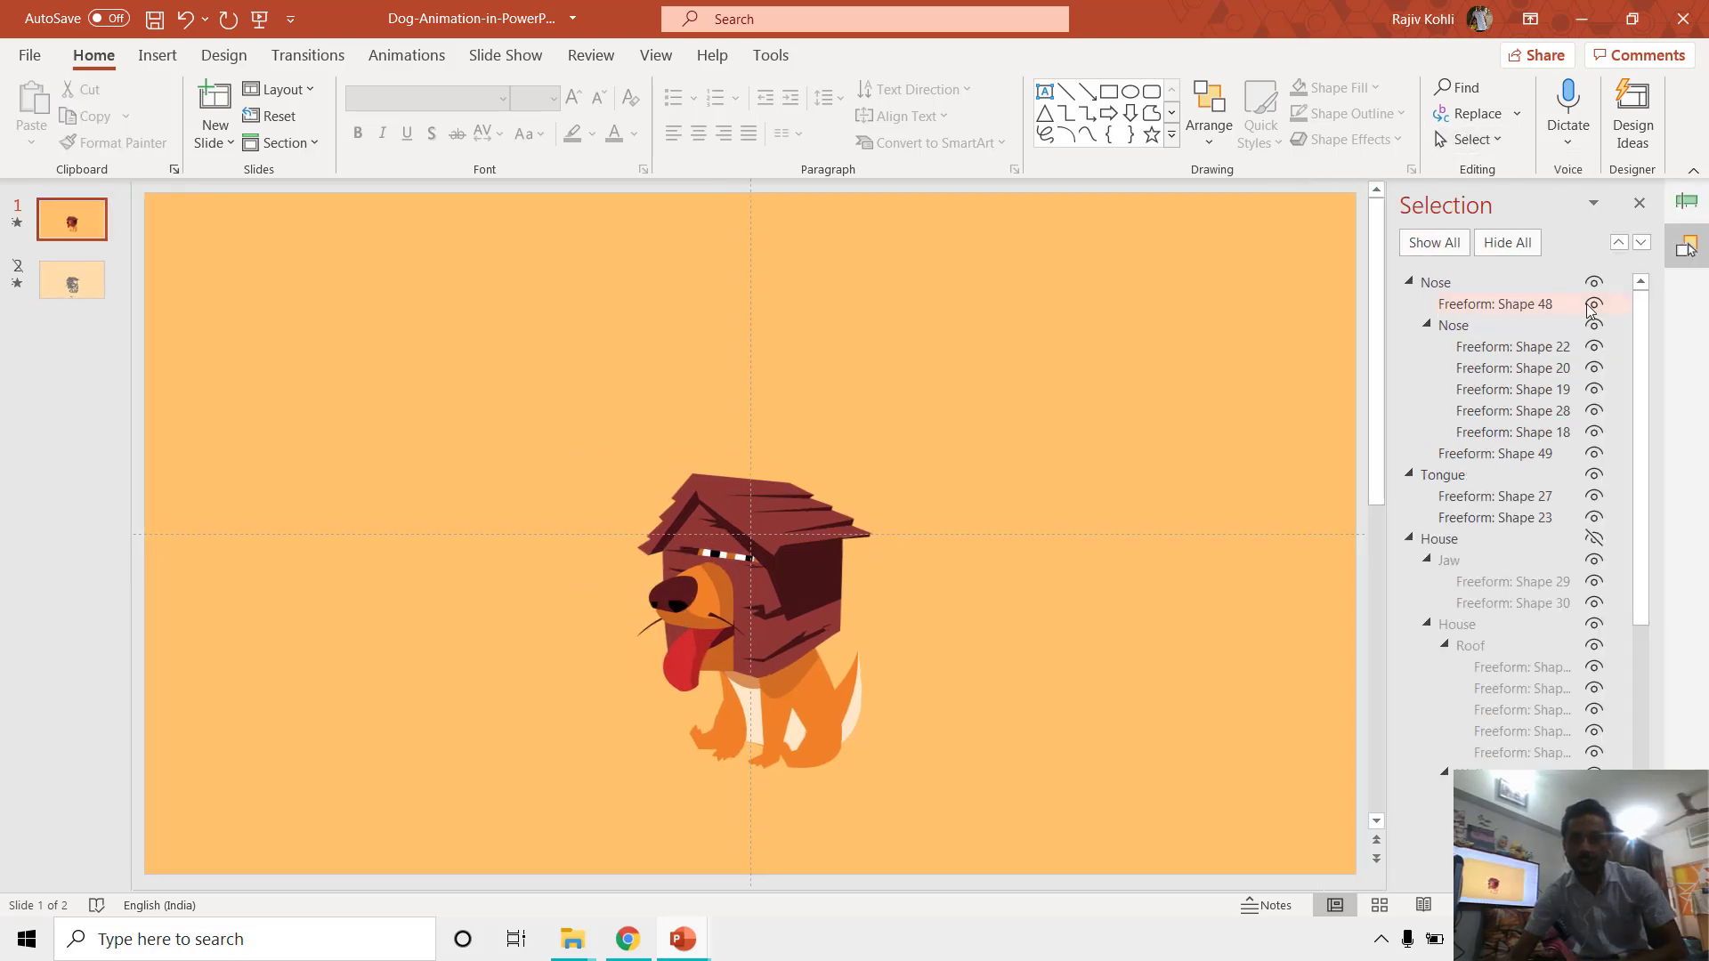
{"action": "left_click_drag", "start_coordinate": [1653, 301], "coordinate": [1654, 643]}
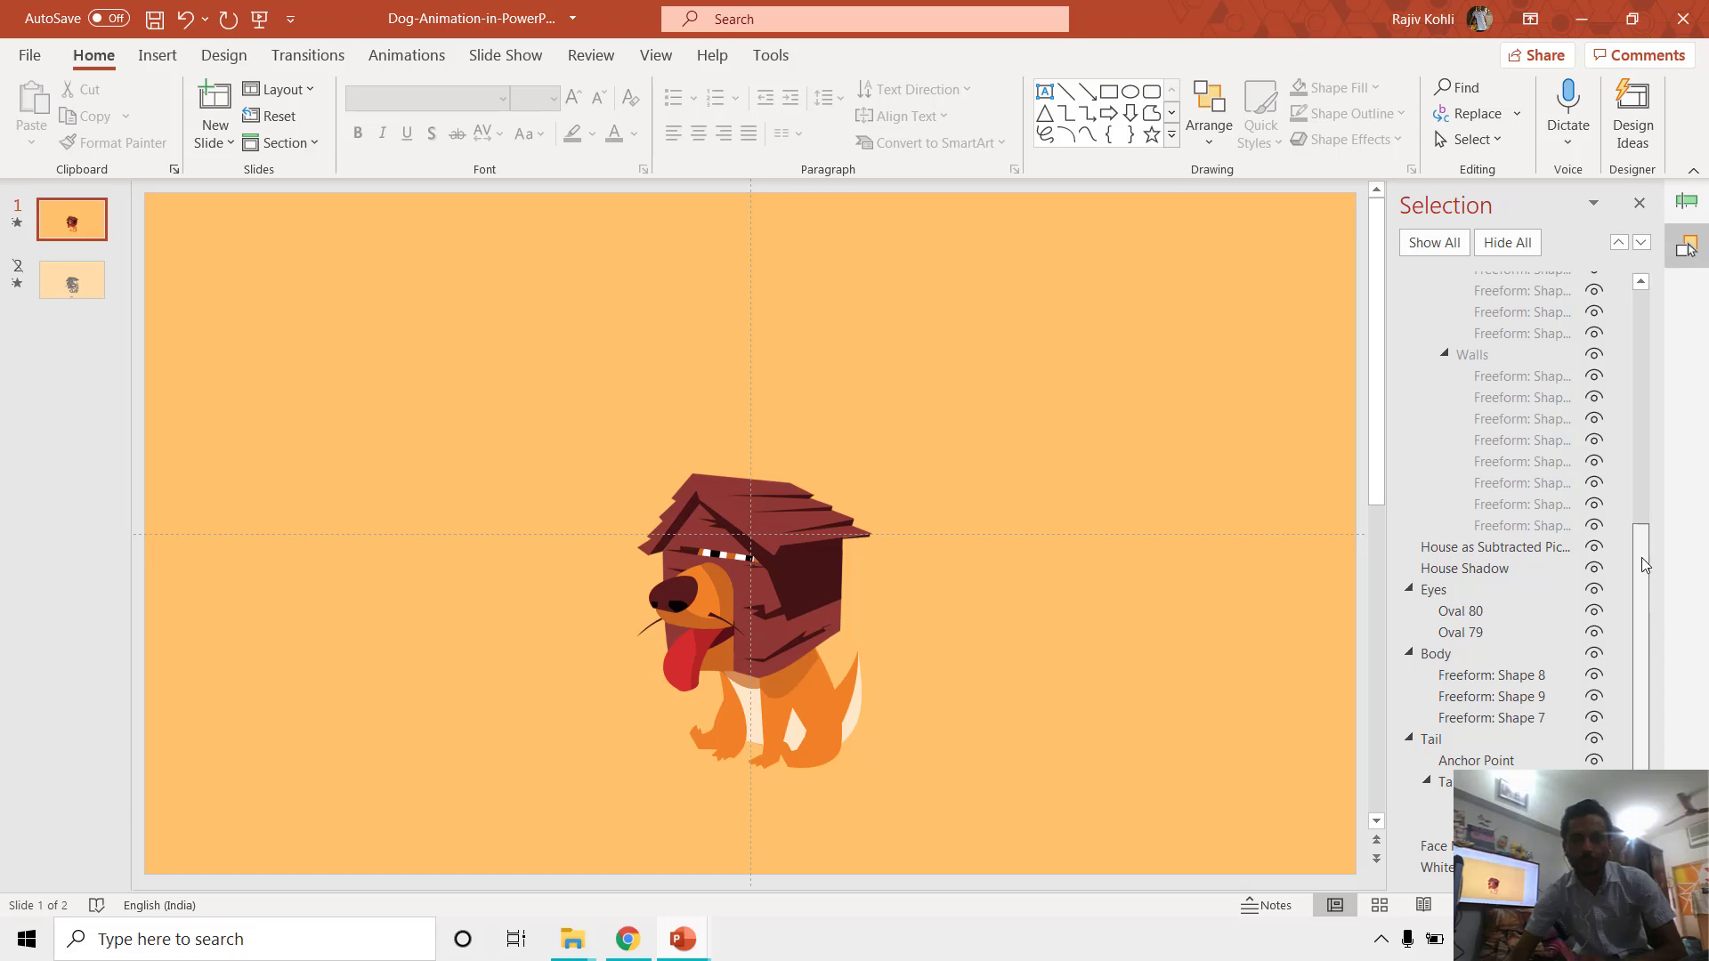
{"action": "left_click_drag", "start_coordinate": [1645, 564], "coordinate": [1649, 286]}
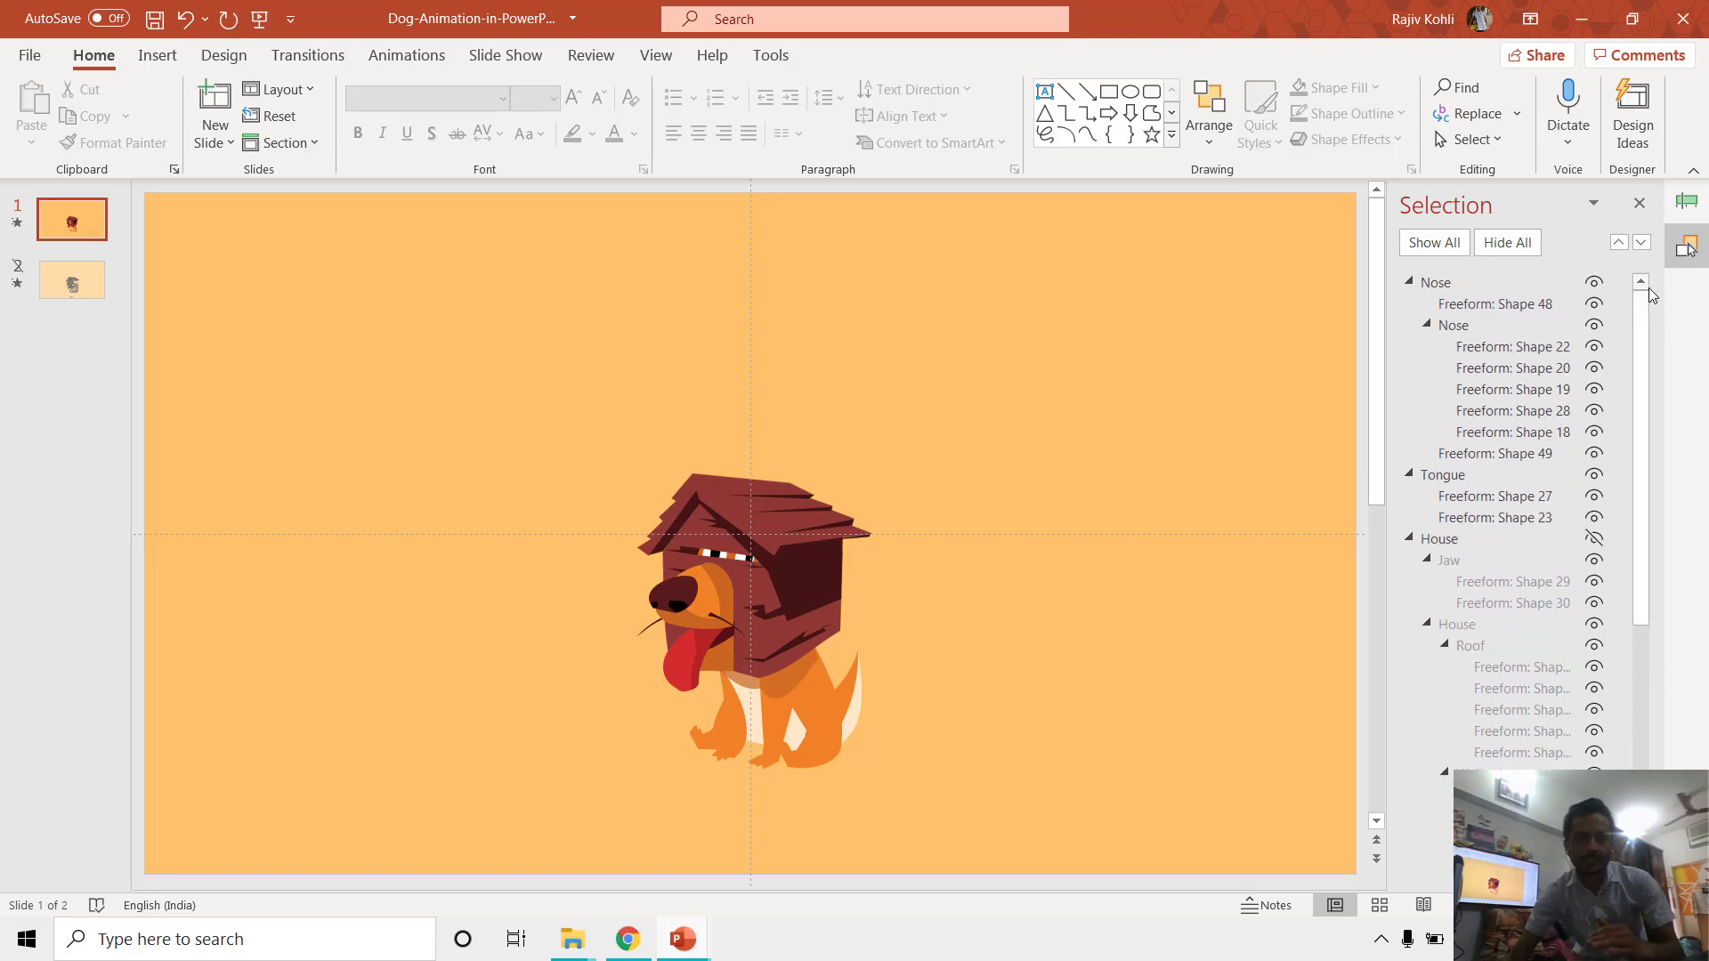
Step: Collapse the Nose, Tongue, House and Tail groups in the object list
{"action": "left_click", "coordinate": [1409, 282]}
{"action": "left_click", "coordinate": [1408, 304]}
{"action": "left_click", "coordinate": [1409, 324]}
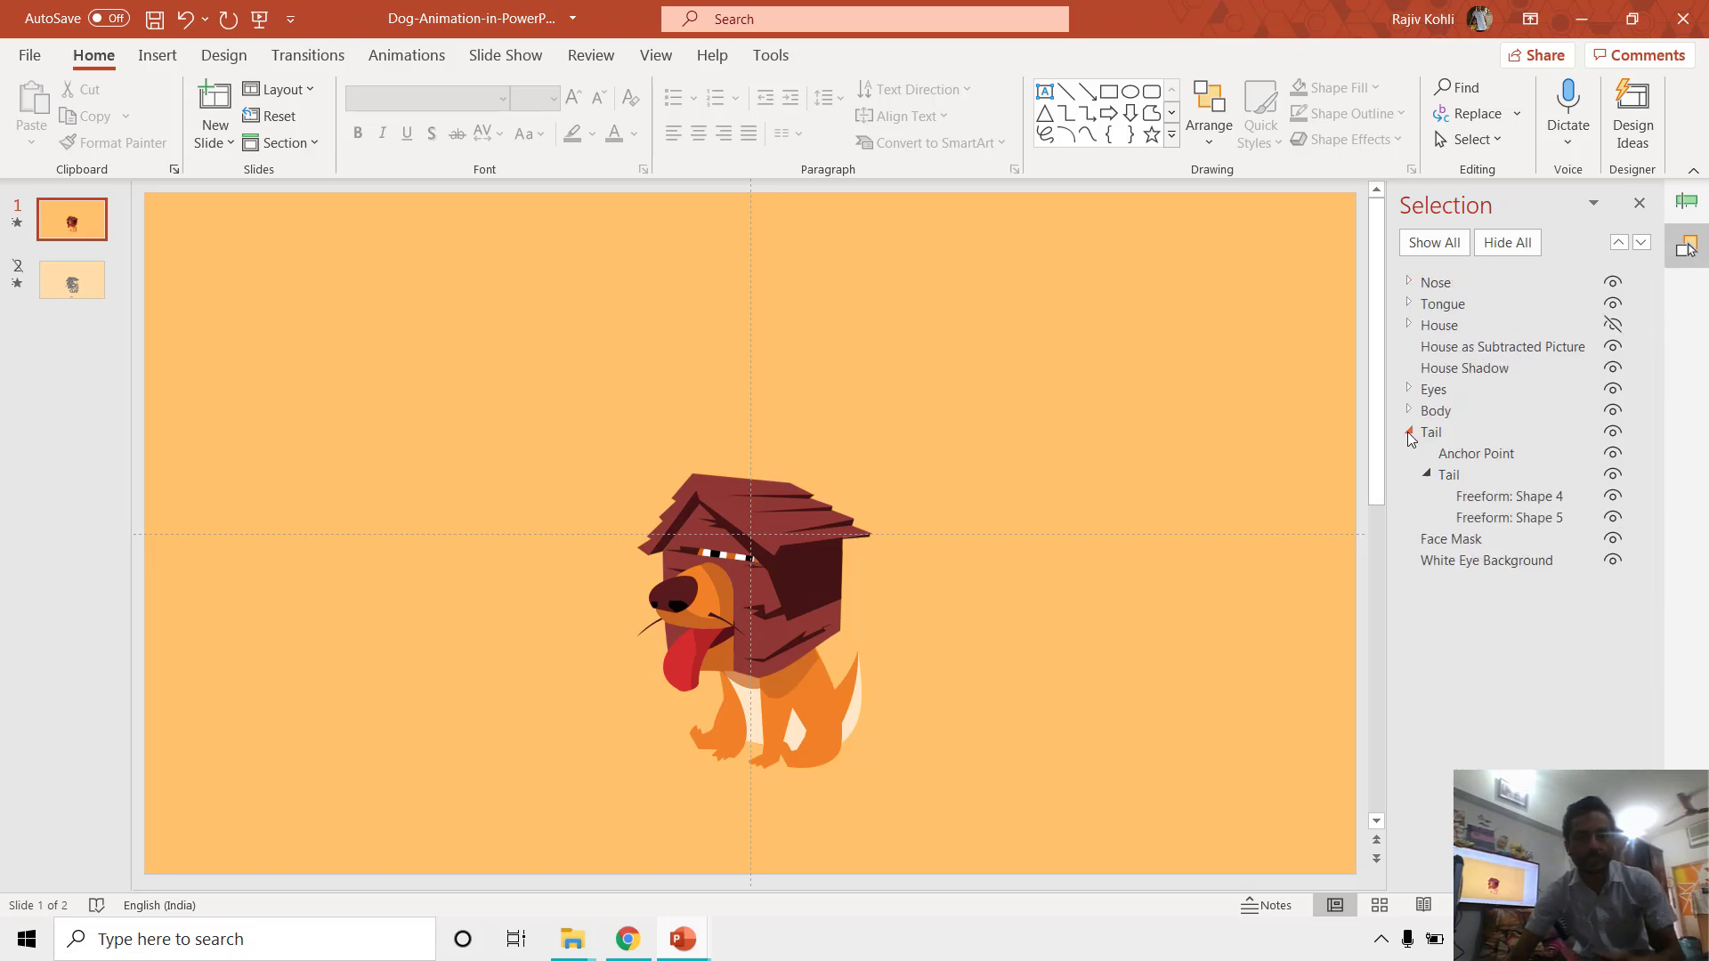
{"action": "left_click", "coordinate": [1409, 432]}
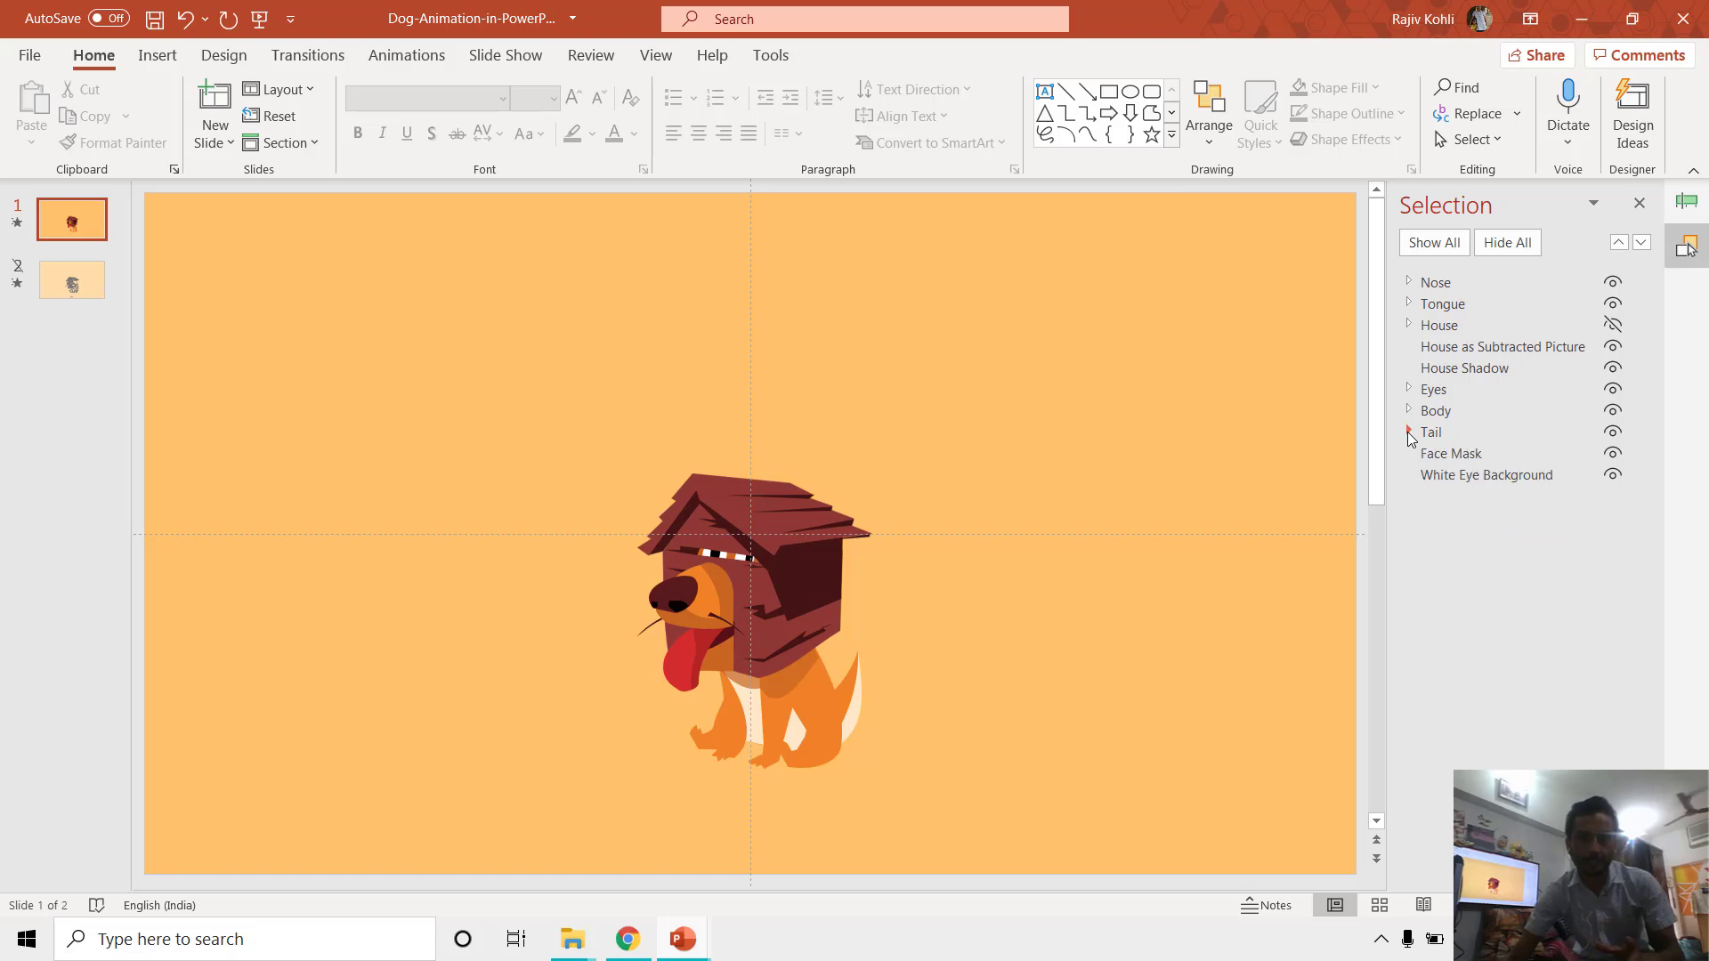
Step: In Presentation1, apply the Left motion path to the dog GIF
{"action": "mouse_move", "coordinate": [693, 946]}
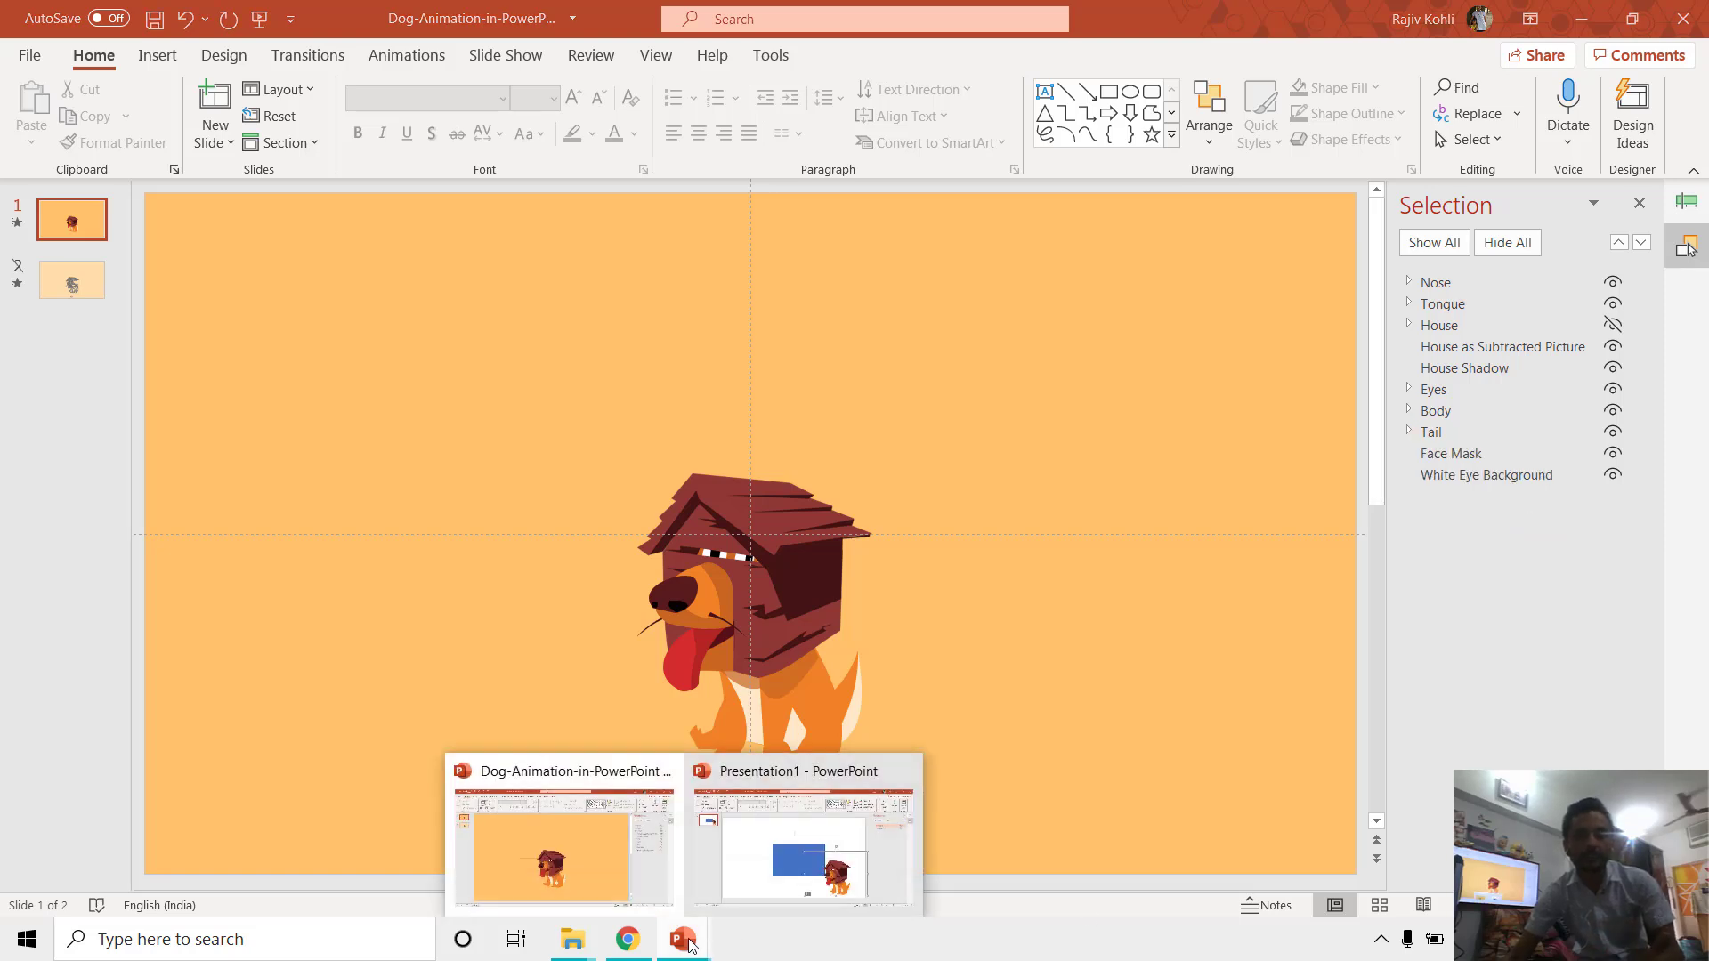
{"action": "left_click", "coordinate": [692, 856]}
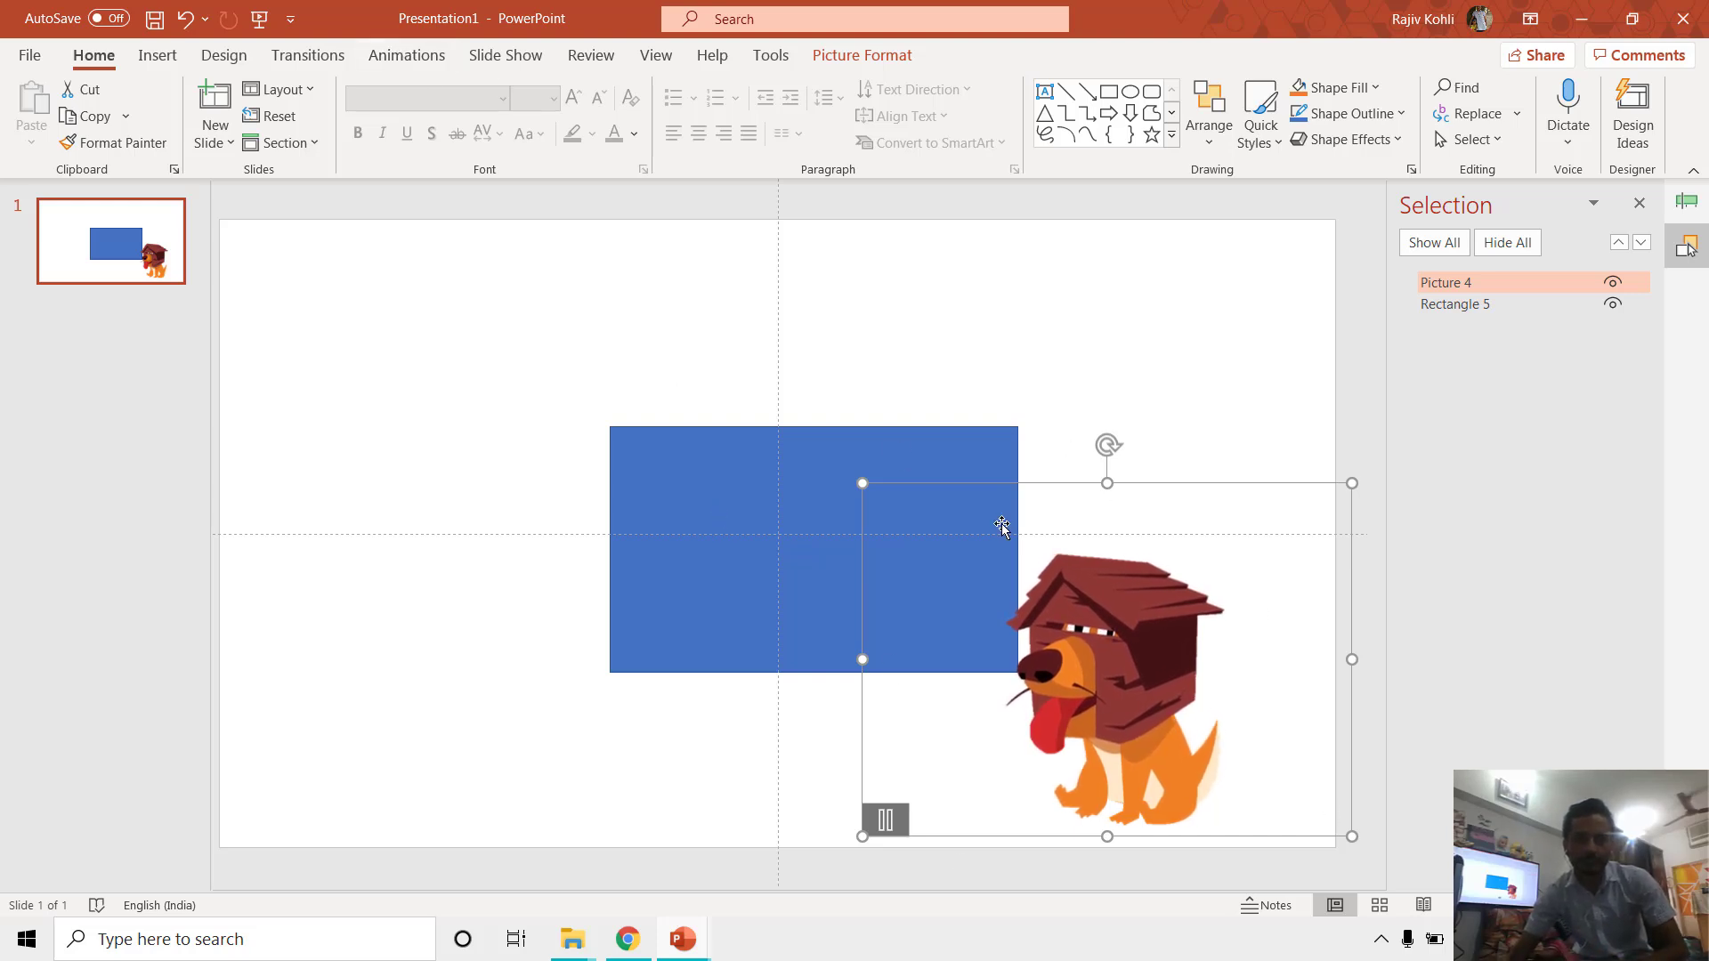
{"action": "left_click", "coordinate": [397, 58]}
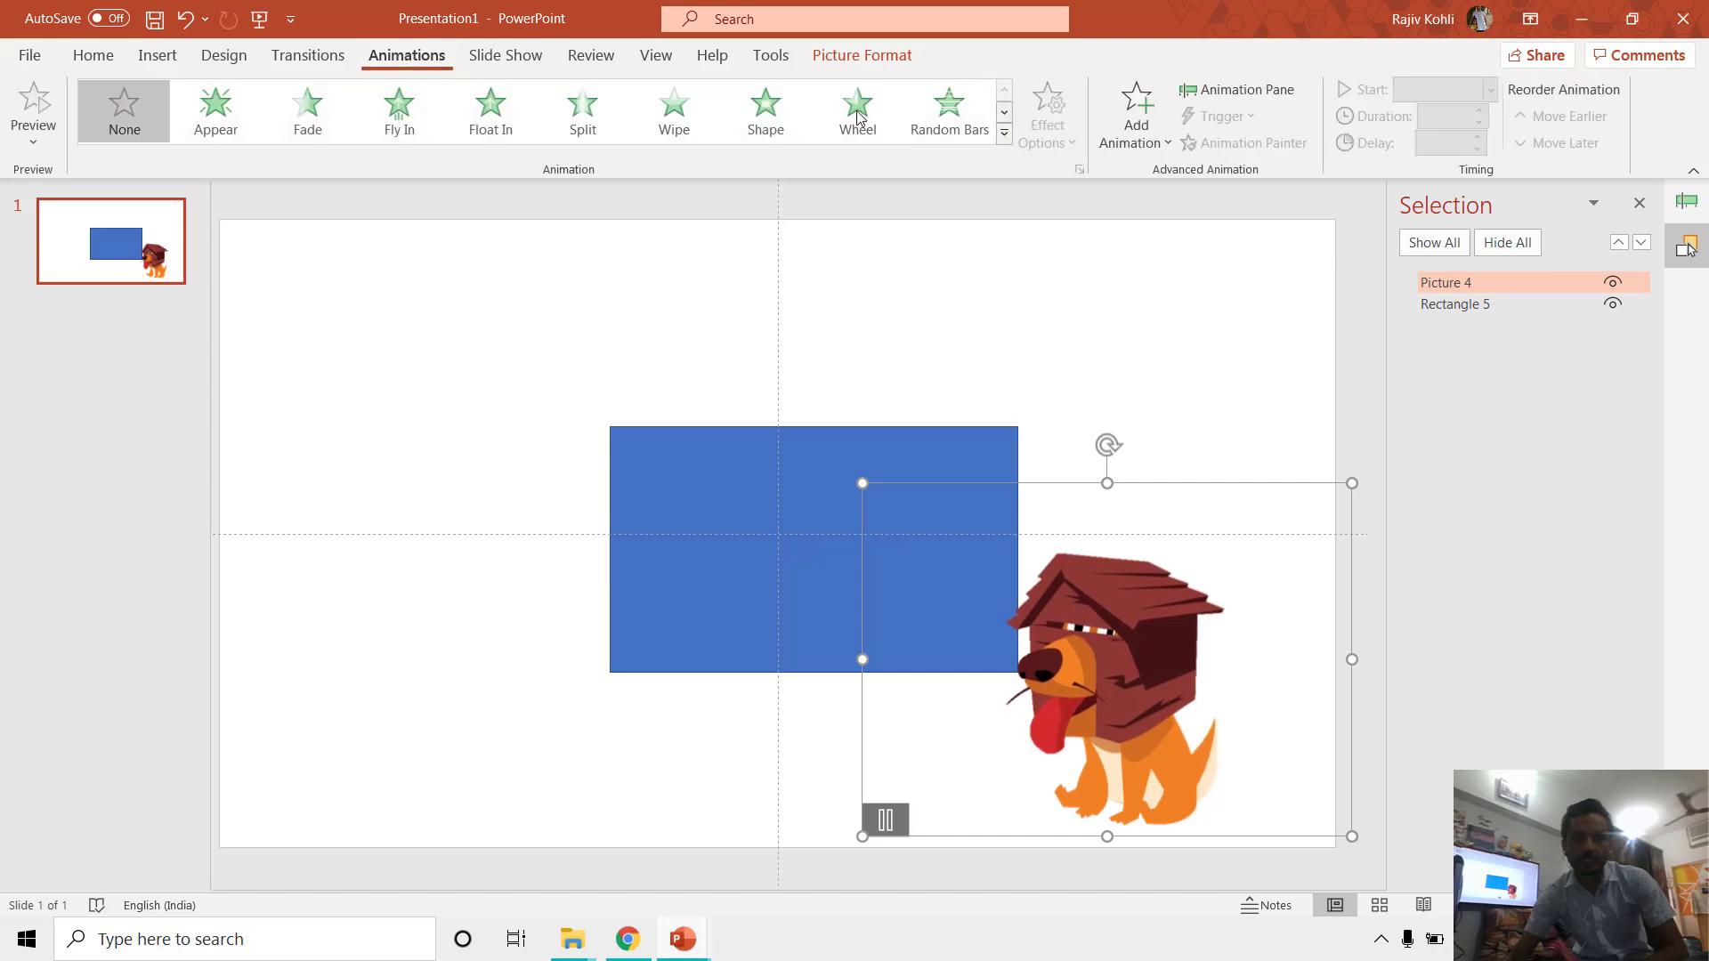
{"action": "left_click", "coordinate": [1131, 136]}
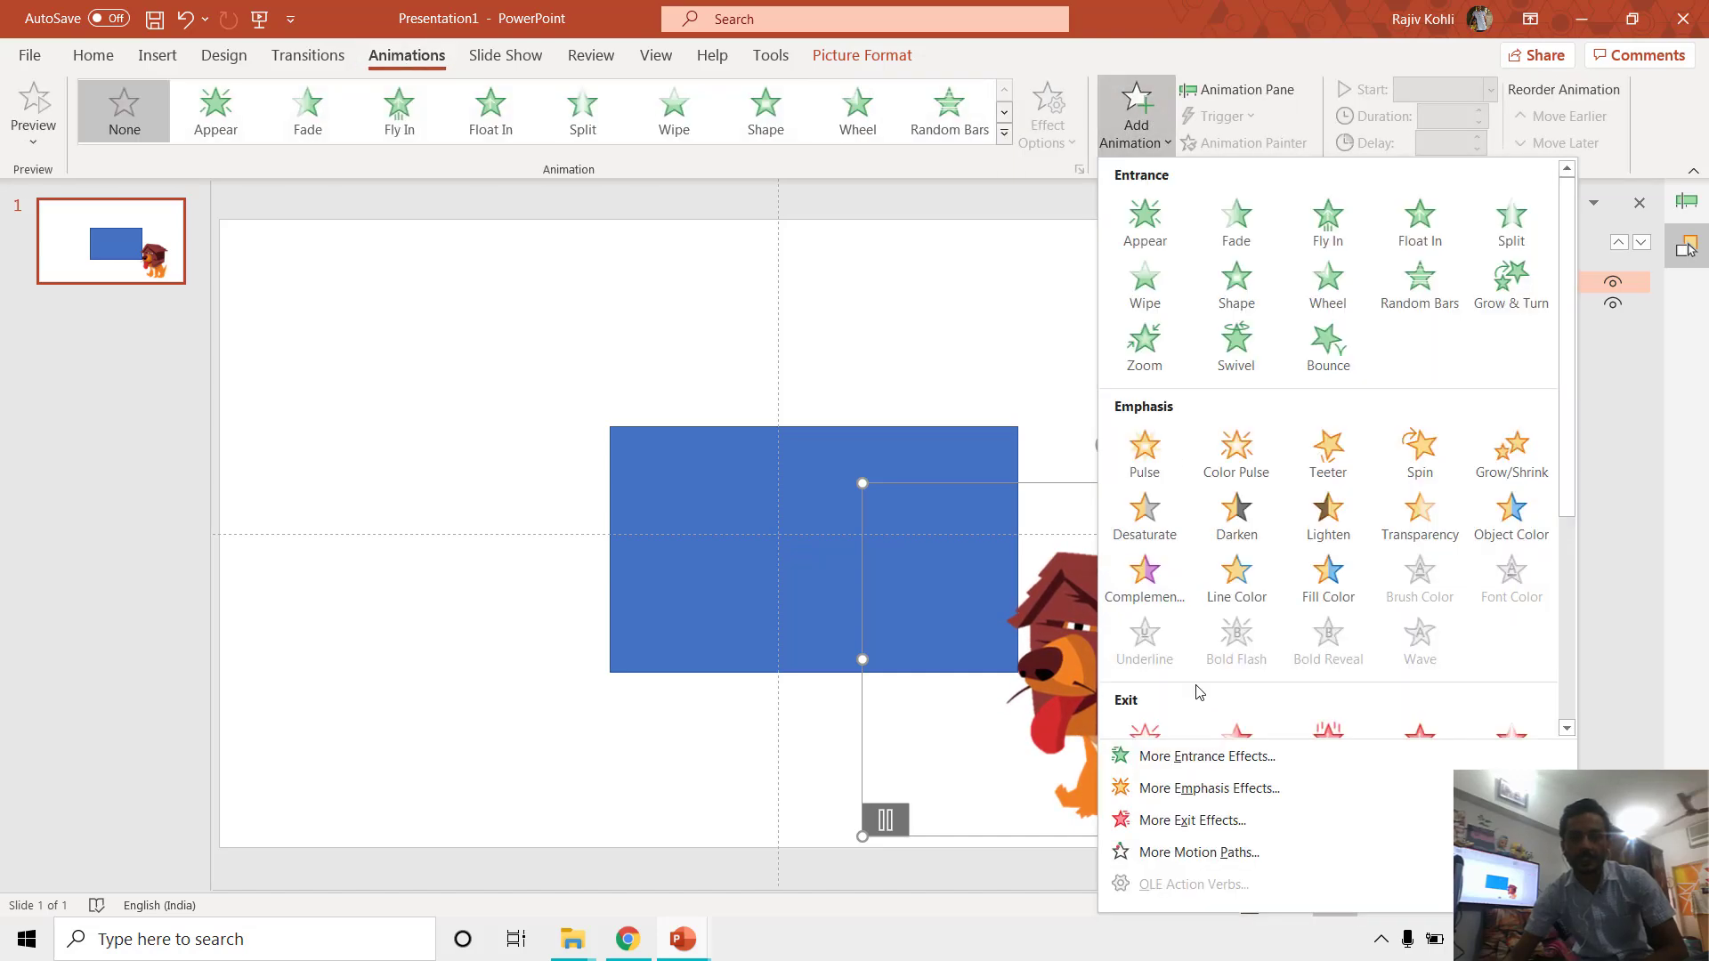
{"action": "left_click", "coordinate": [1199, 852]}
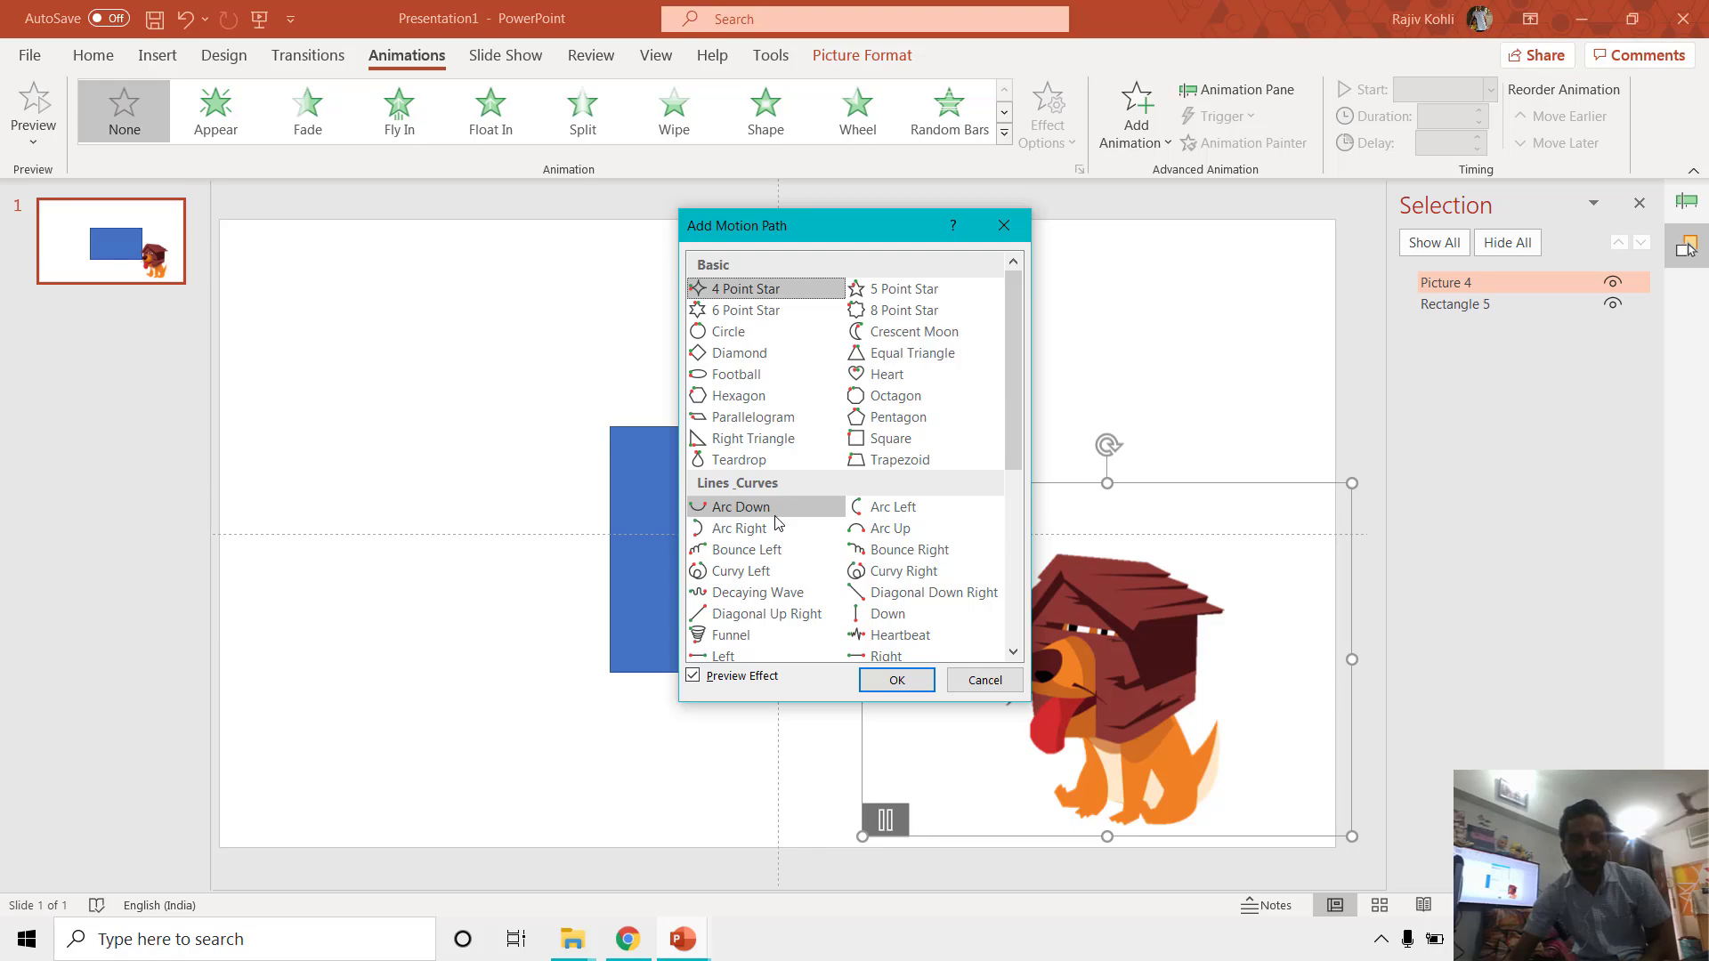
{"action": "scroll", "coordinate": [765, 534], "scroll_direction": "down", "scroll_amount": 2}
{"action": "left_click", "coordinate": [766, 529]}
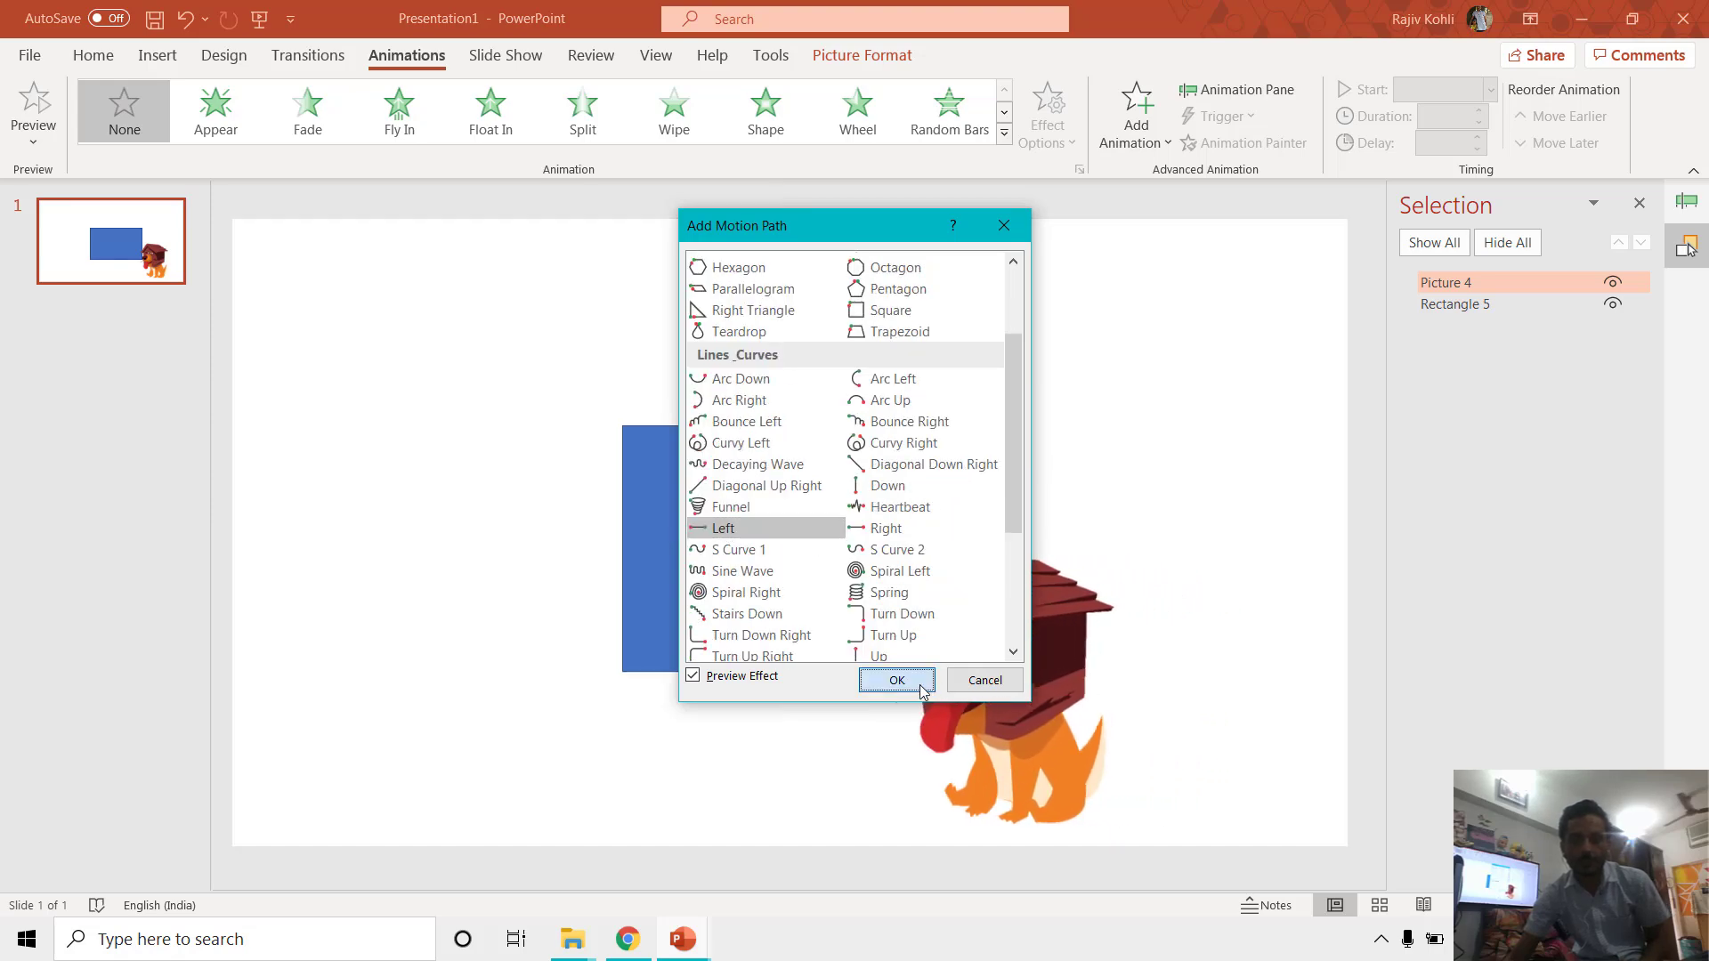
{"action": "left_click", "coordinate": [896, 681]}
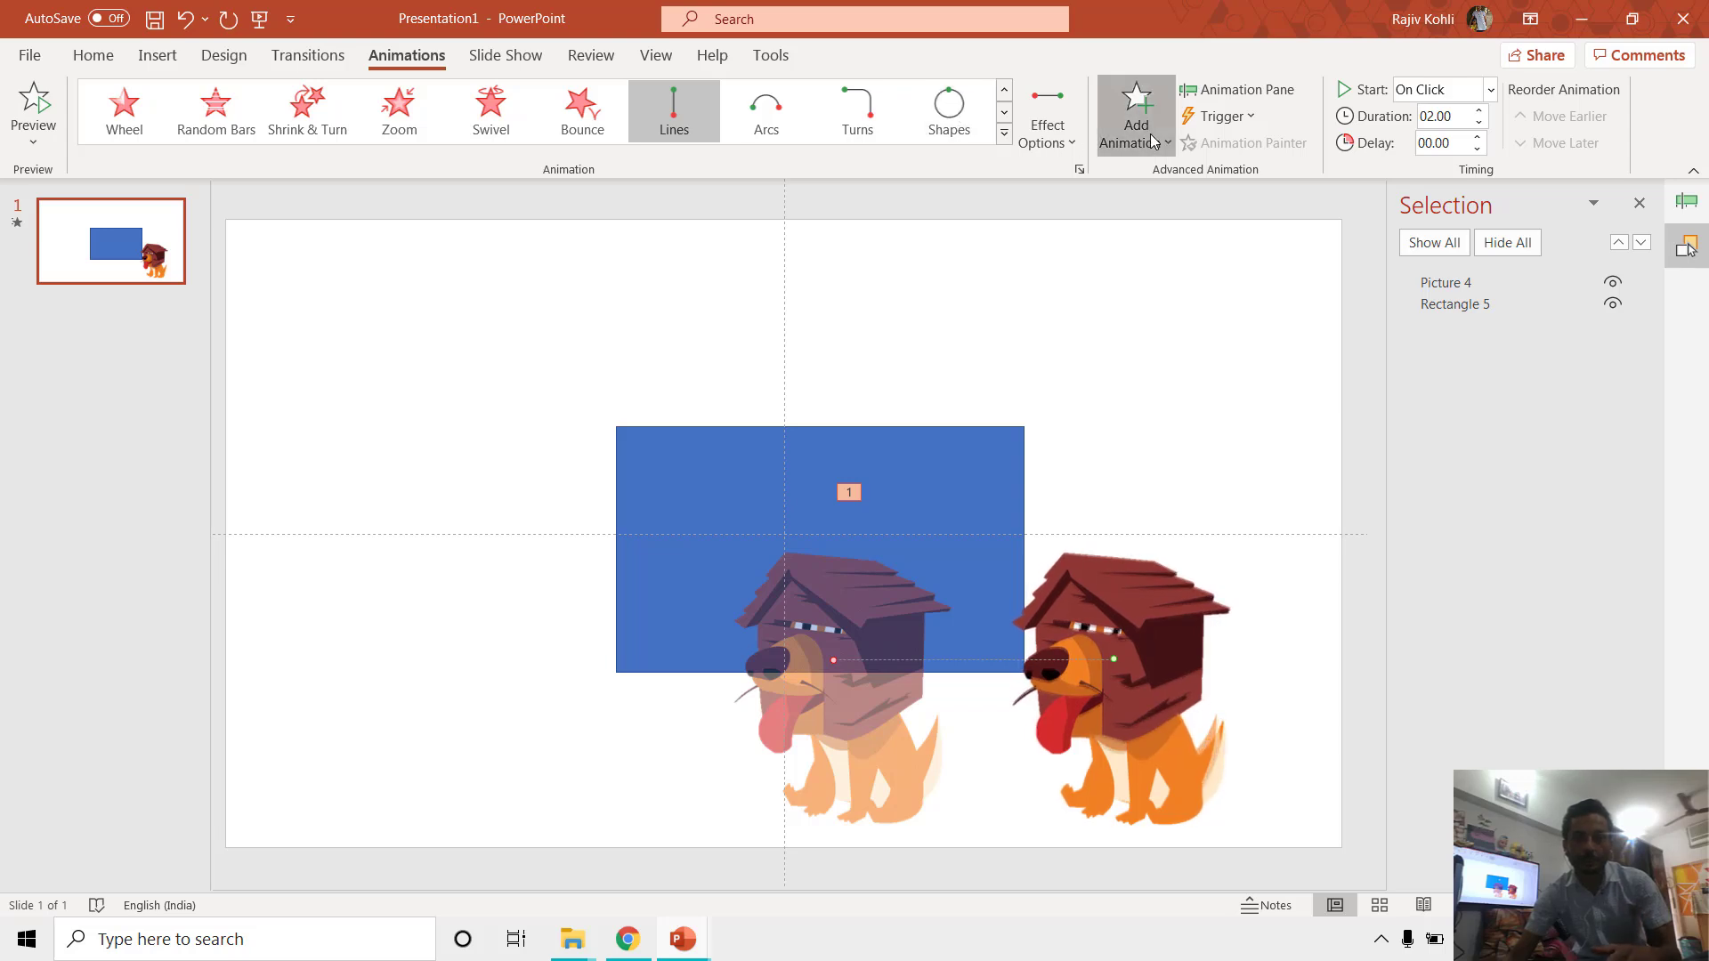
Step: Add a Spin emphasis starting With Previous, then select the motion path in the Animation Pane
{"action": "left_click", "coordinate": [1136, 111]}
{"action": "left_click", "coordinate": [1421, 454]}
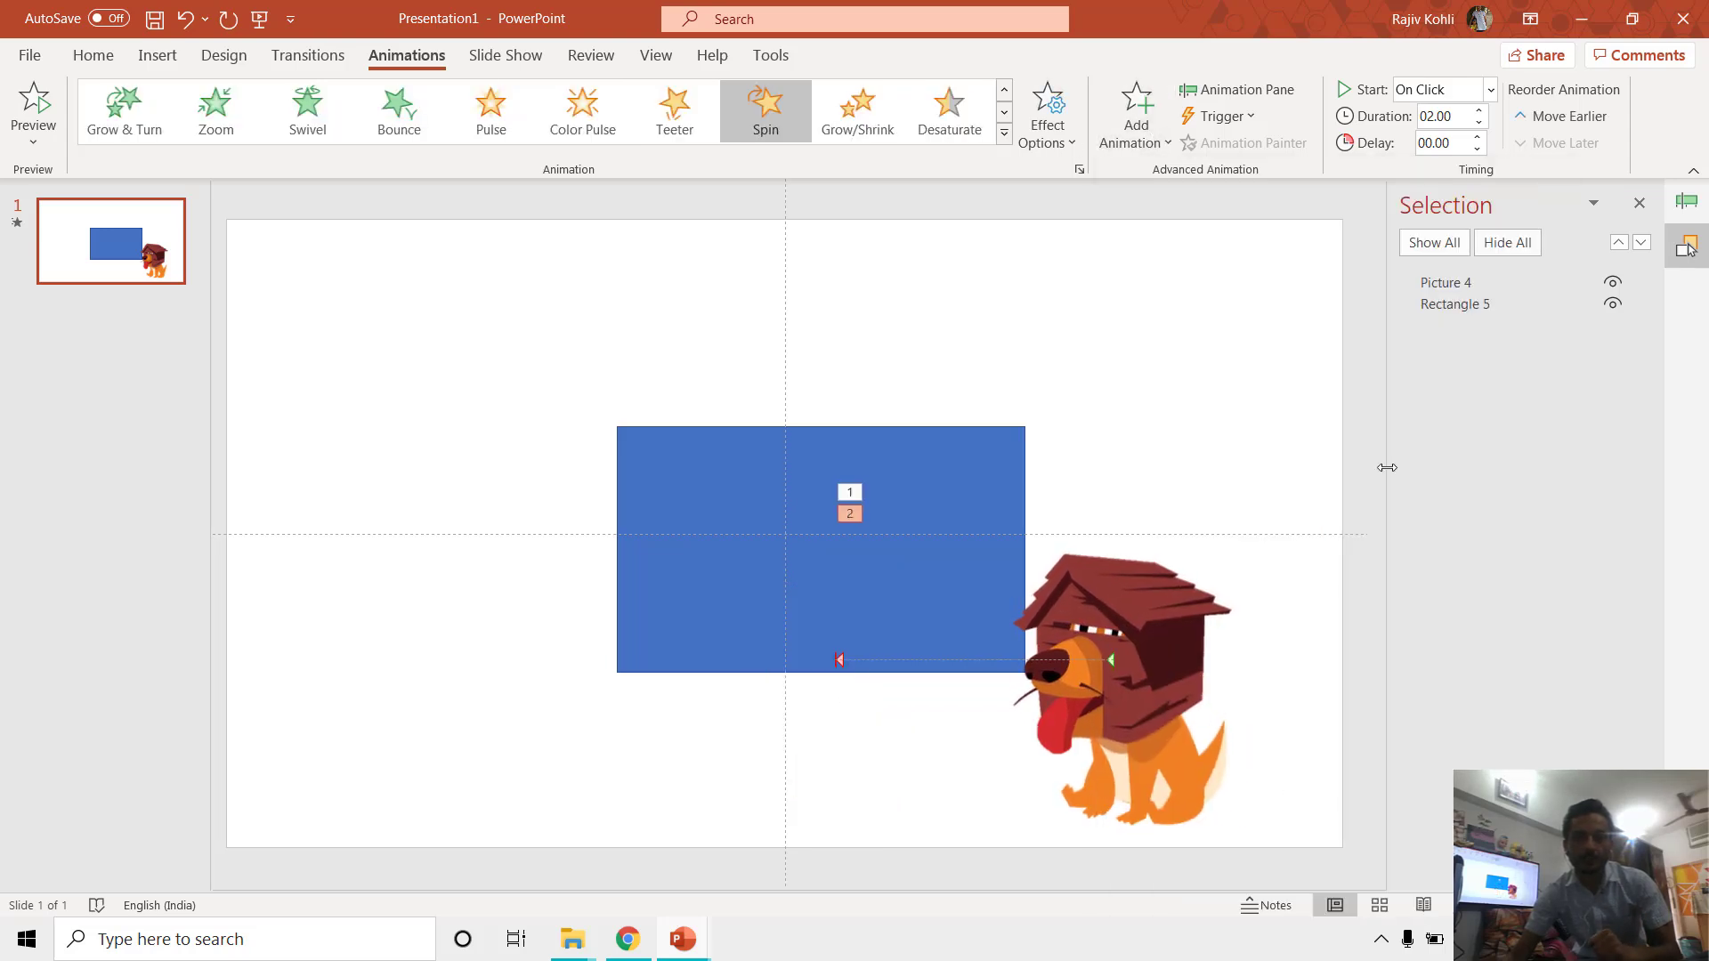
{"action": "left_click", "coordinate": [1427, 89]}
{"action": "left_click", "coordinate": [1434, 145]}
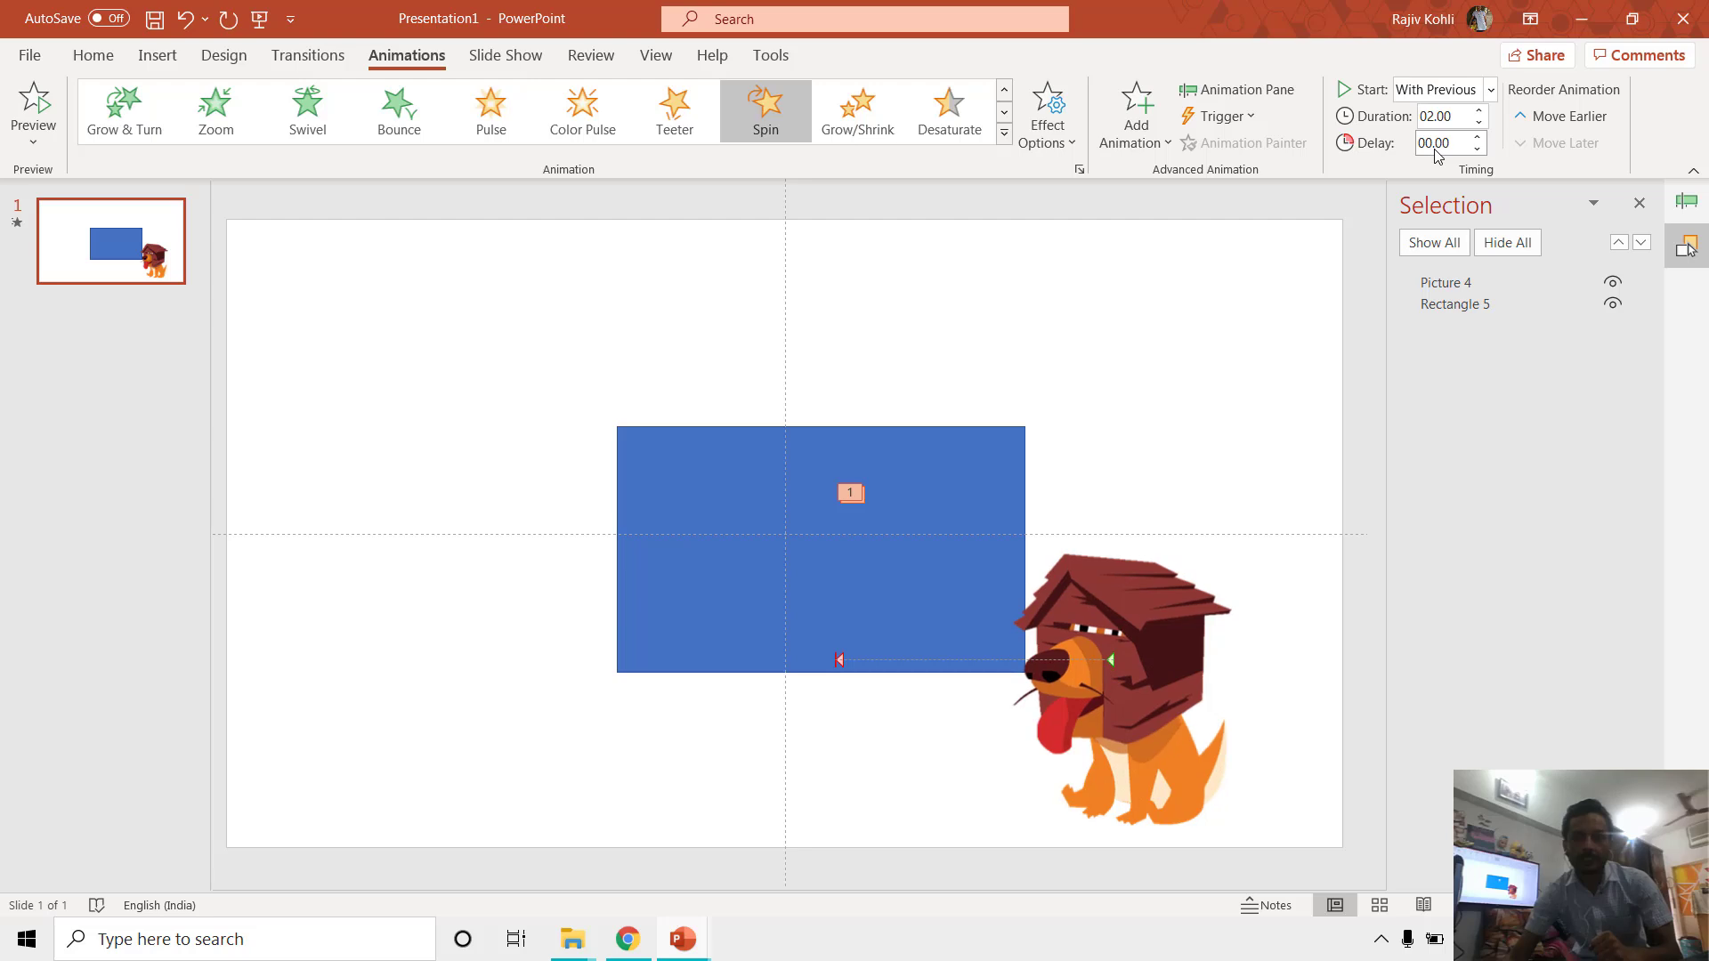
{"action": "left_click", "coordinate": [1686, 202]}
{"action": "left_click", "coordinate": [1377, 276]}
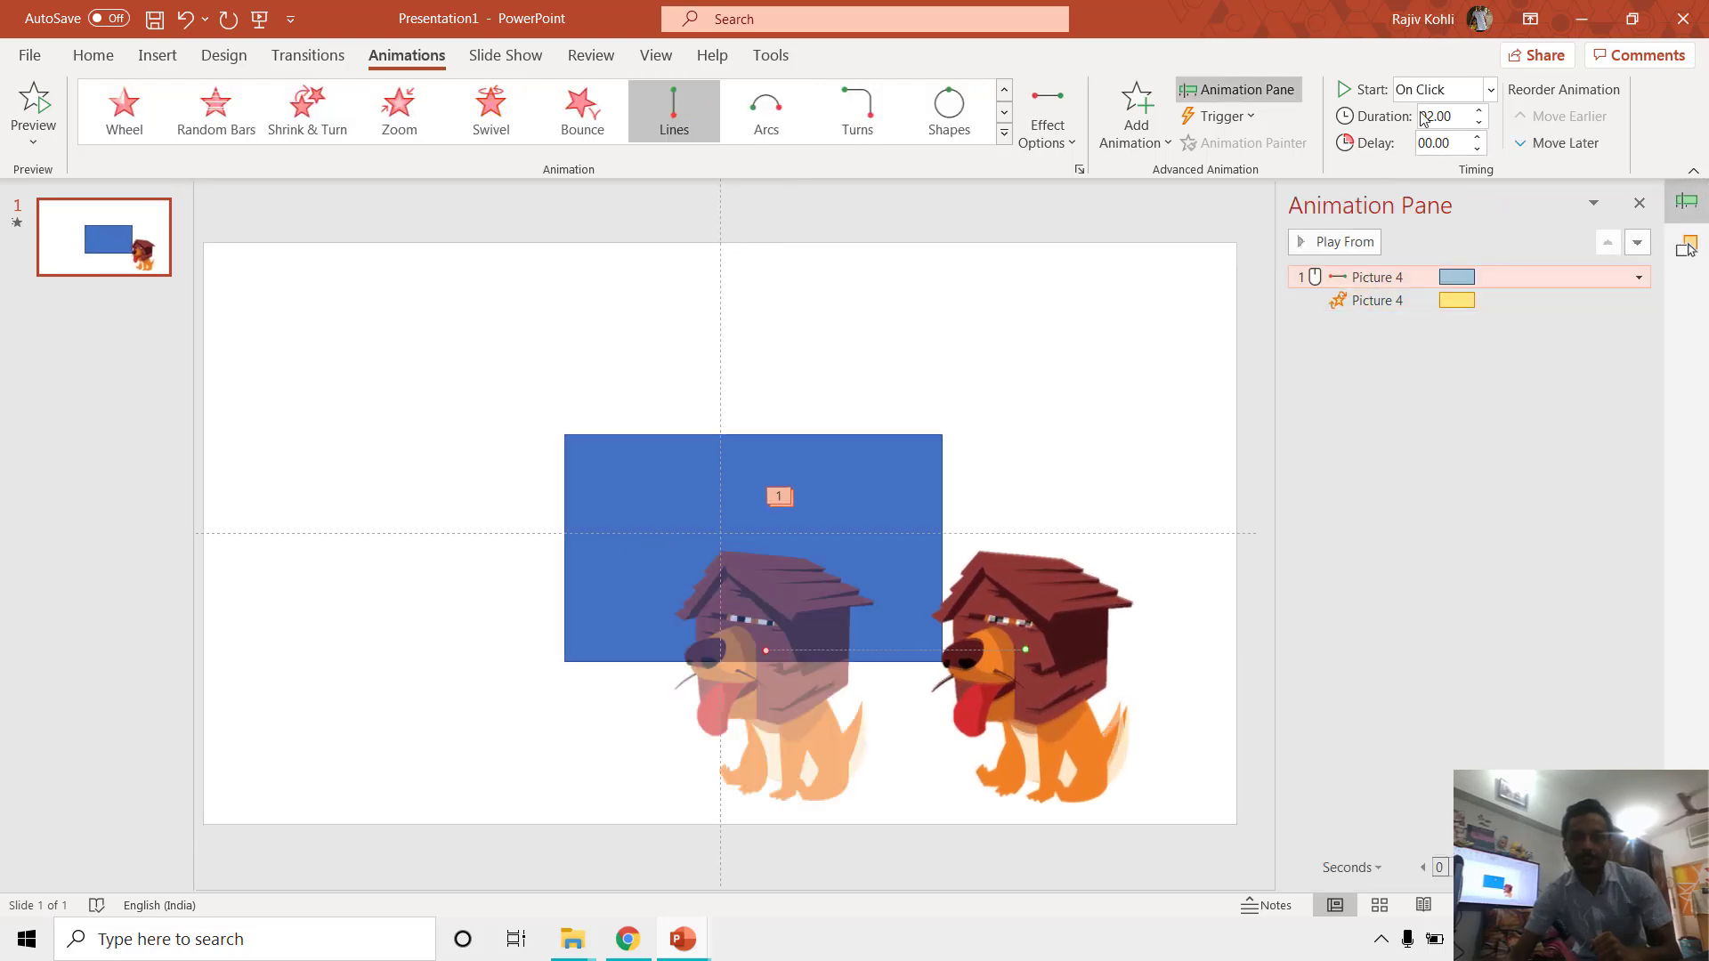
{"action": "left_click", "coordinate": [1428, 90]}
Step: Set the motion path to start With Previous and delete the blue rectangle
{"action": "left_click", "coordinate": [1413, 145]}
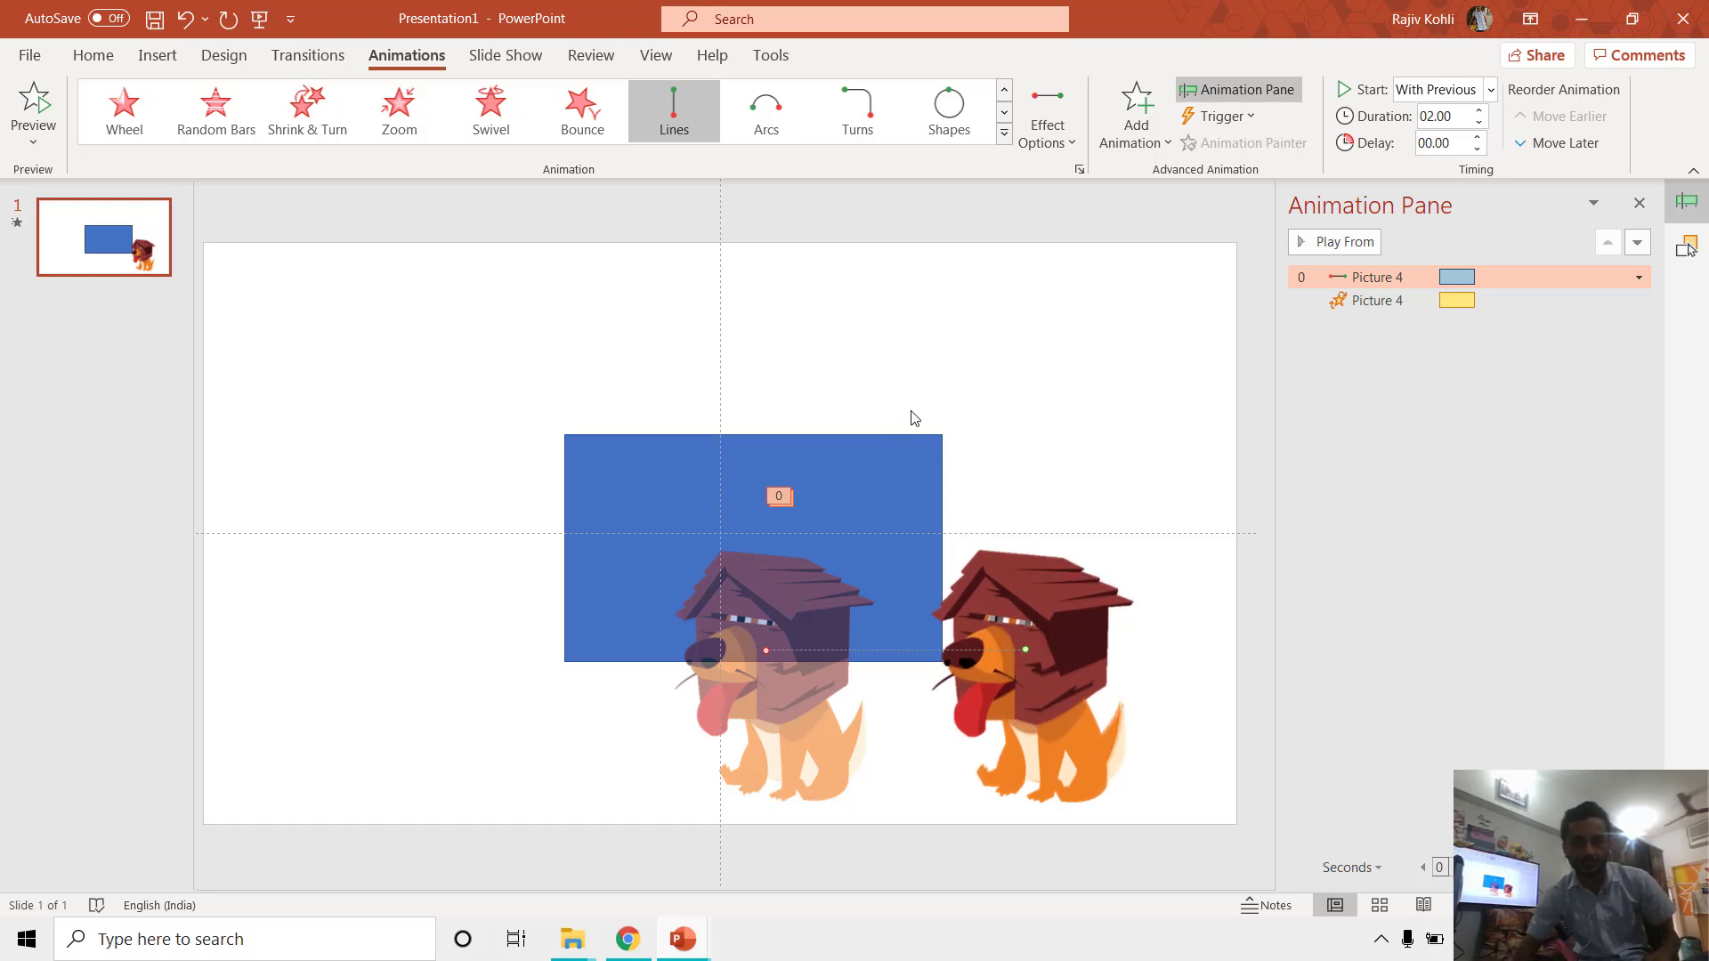
{"action": "left_click", "coordinate": [891, 473]}
{"action": "key", "text": "Delete"}
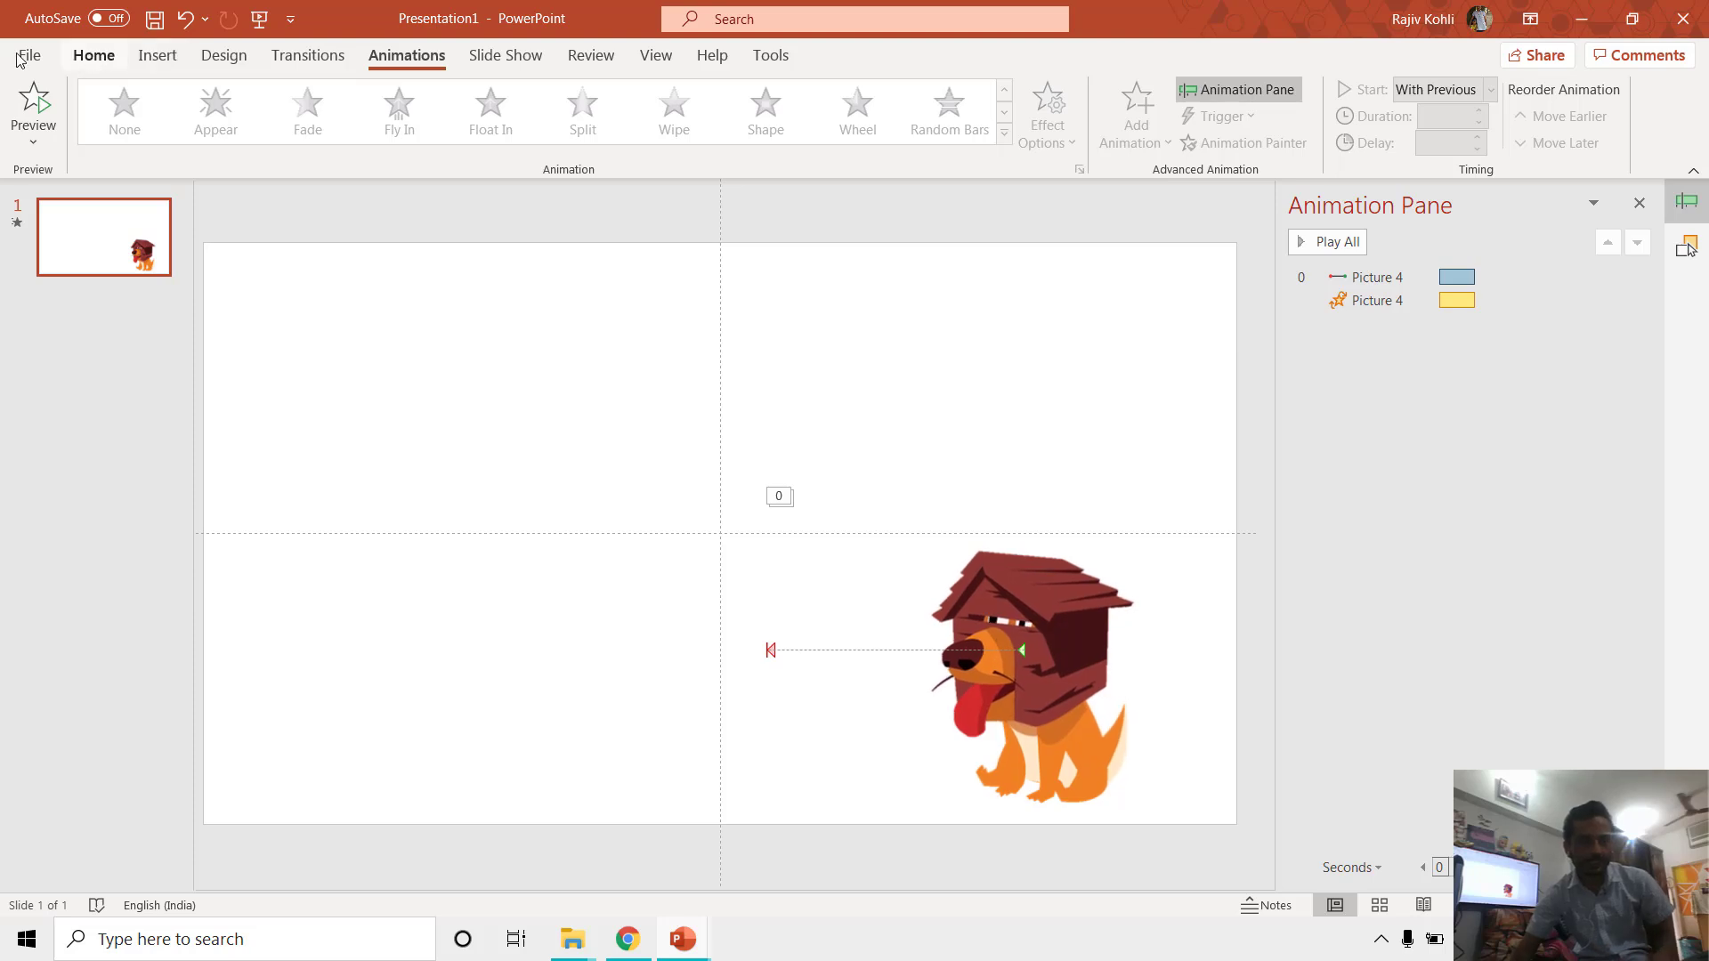
{"action": "left_click", "coordinate": [159, 56]}
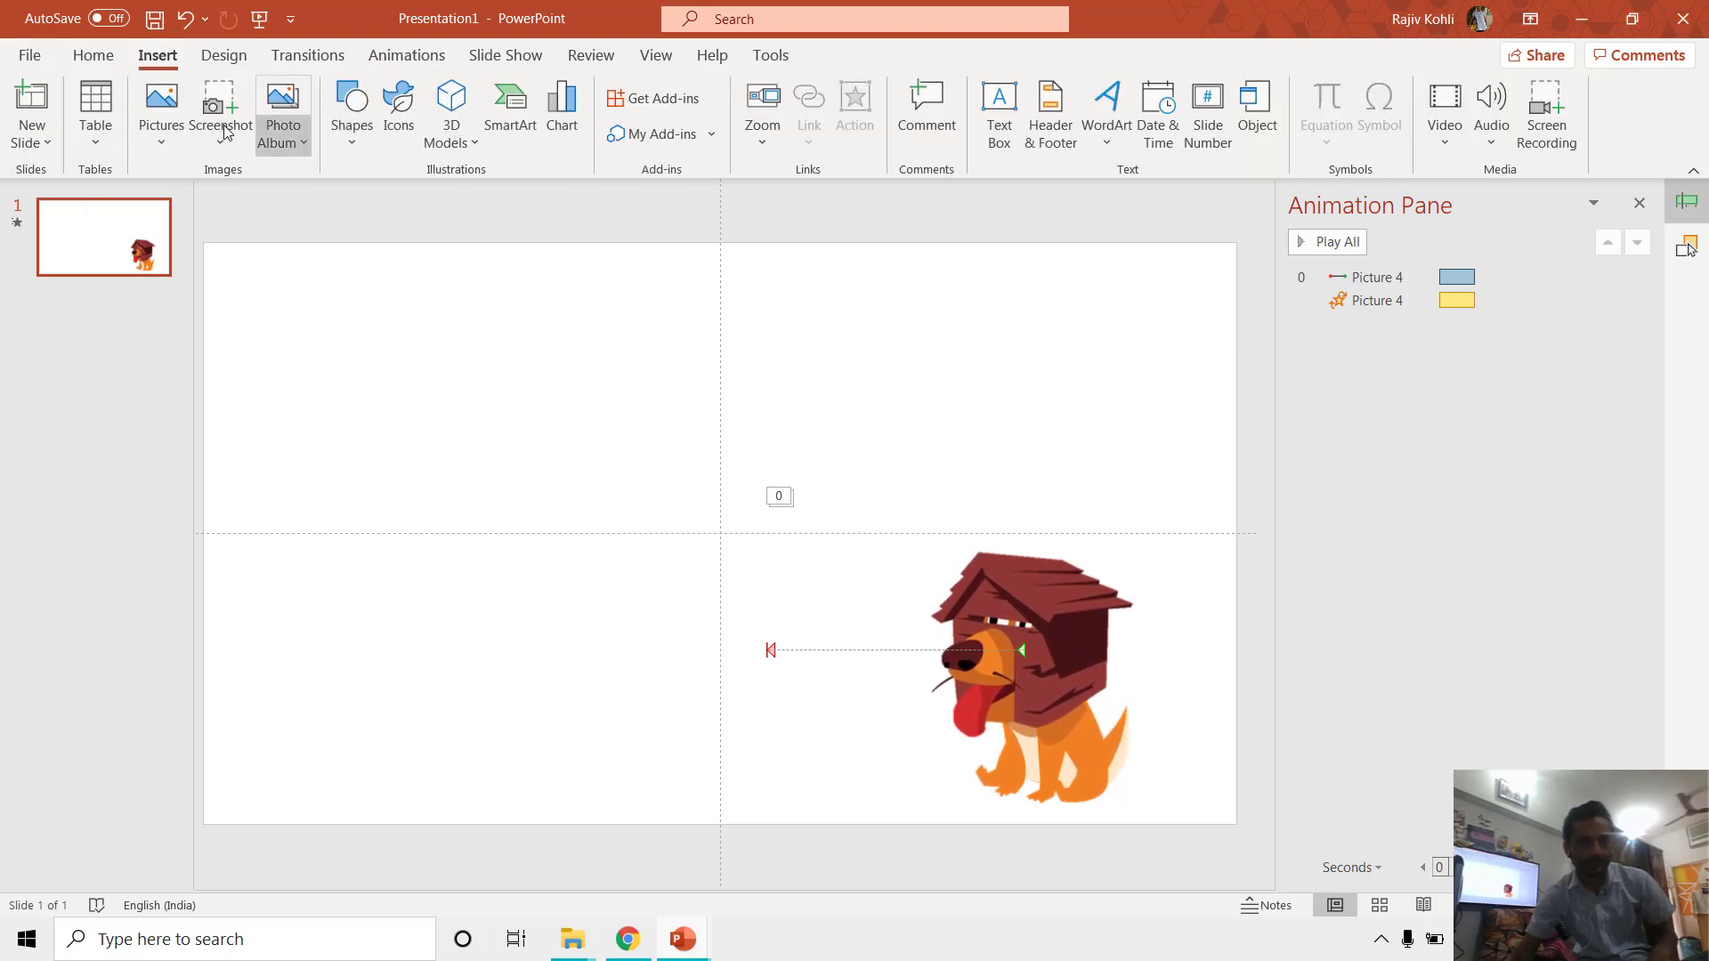
Step: Insert the Character Rigging and The Girl Realistic Animation GIFs from the Transparent GIFs folder
{"action": "left_click", "coordinate": [166, 135]}
{"action": "left_click", "coordinate": [207, 206]}
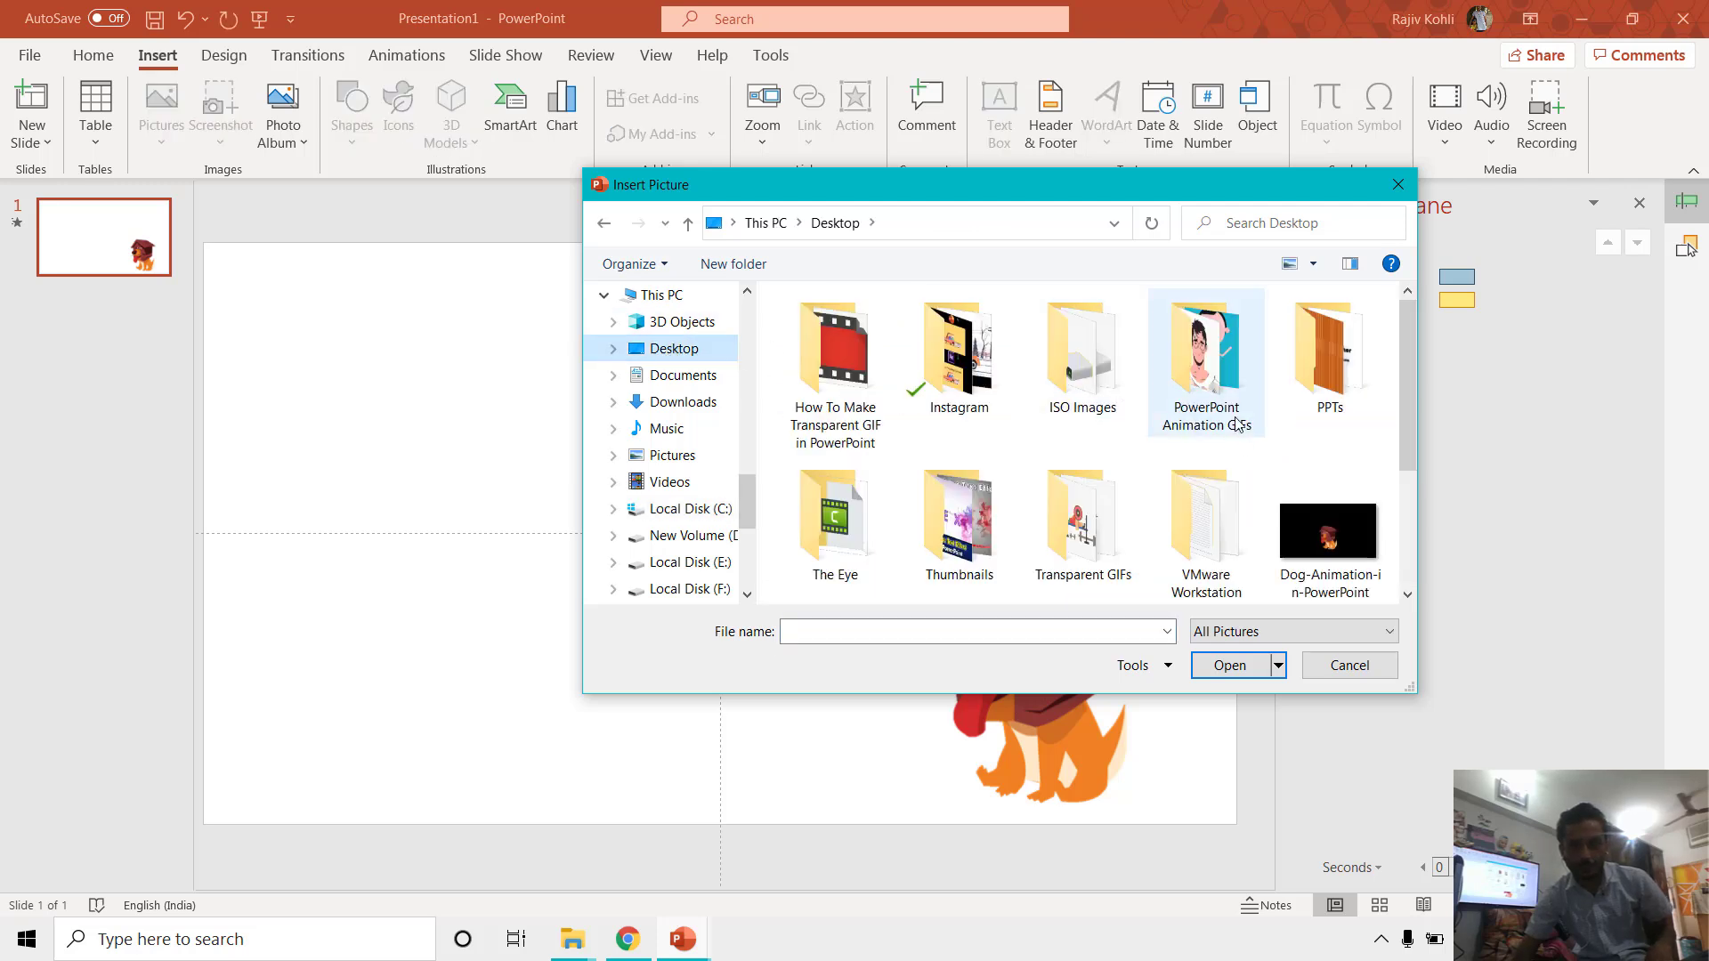
{"action": "scroll", "coordinate": [1245, 419], "scroll_direction": "down", "scroll_amount": 1}
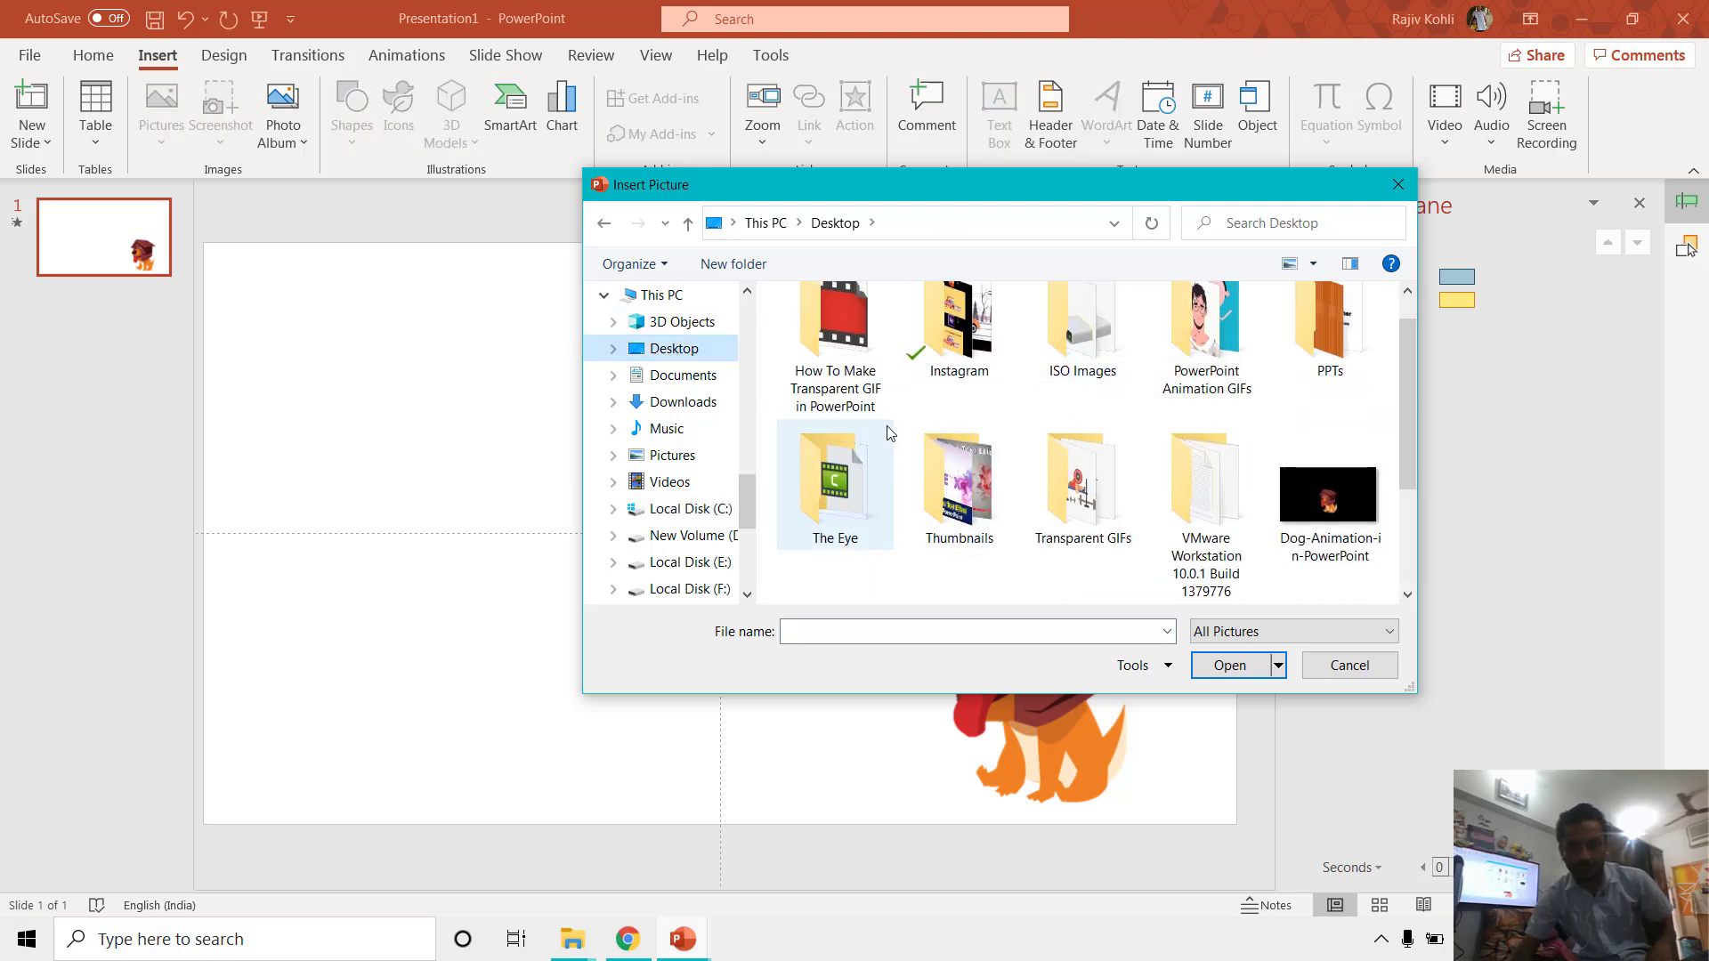
{"action": "double_click", "coordinate": [1080, 489]}
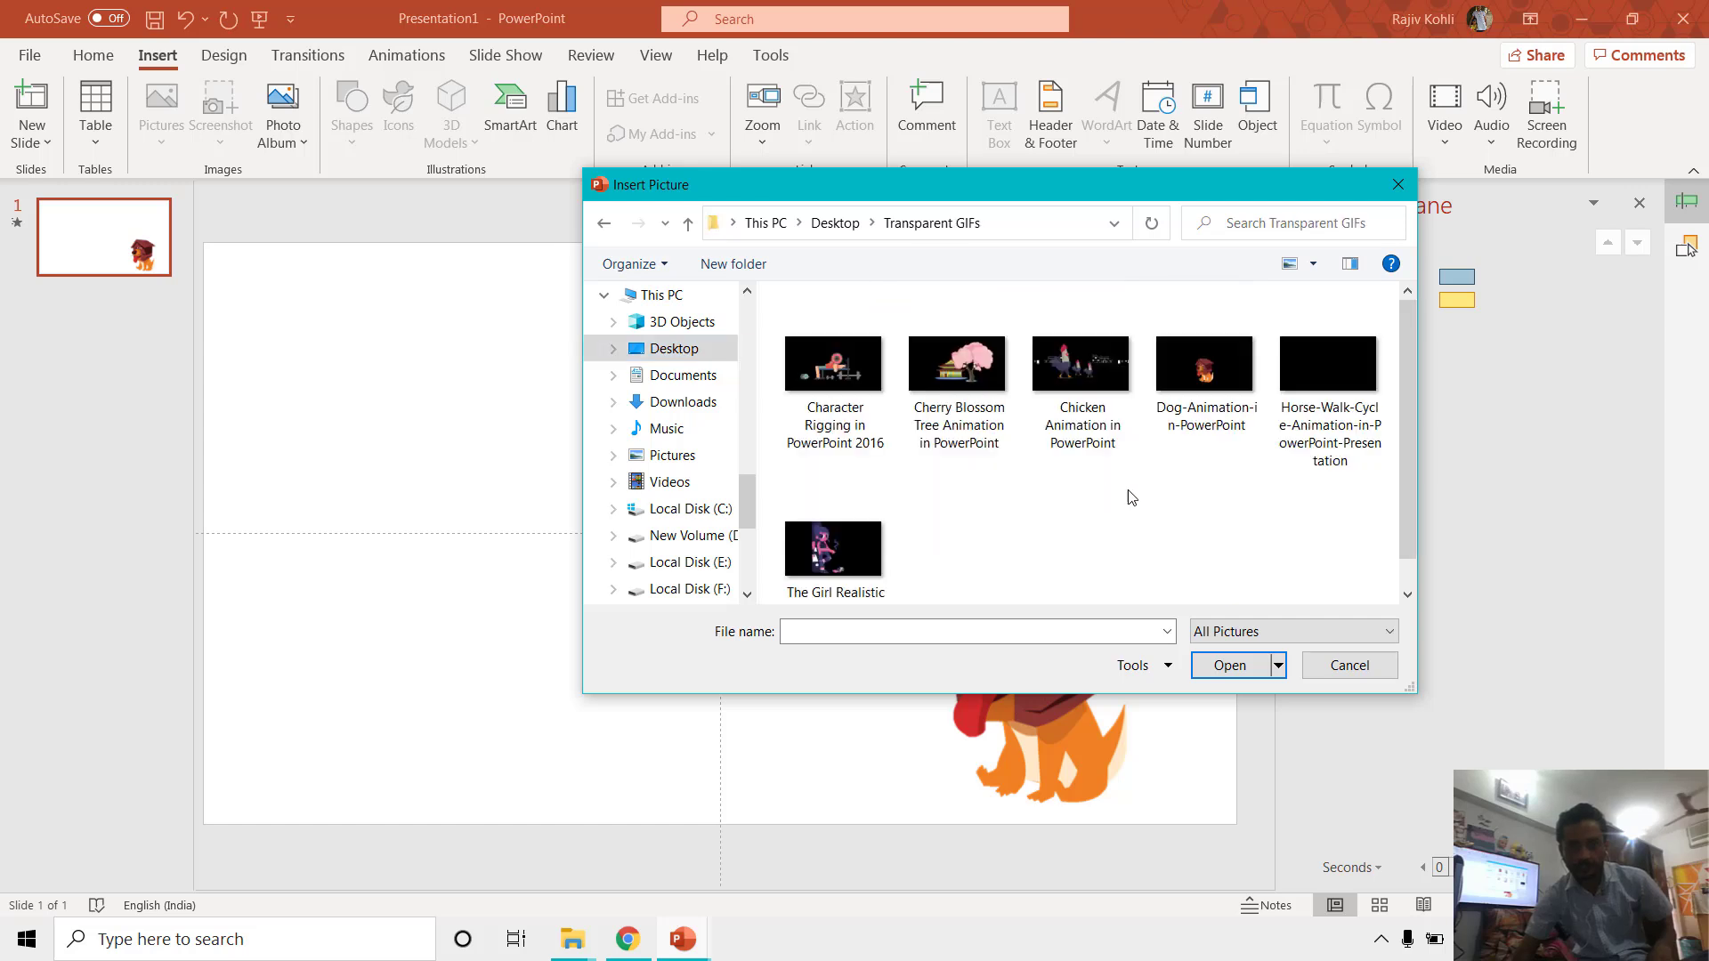
{"action": "left_click", "coordinate": [832, 372]}
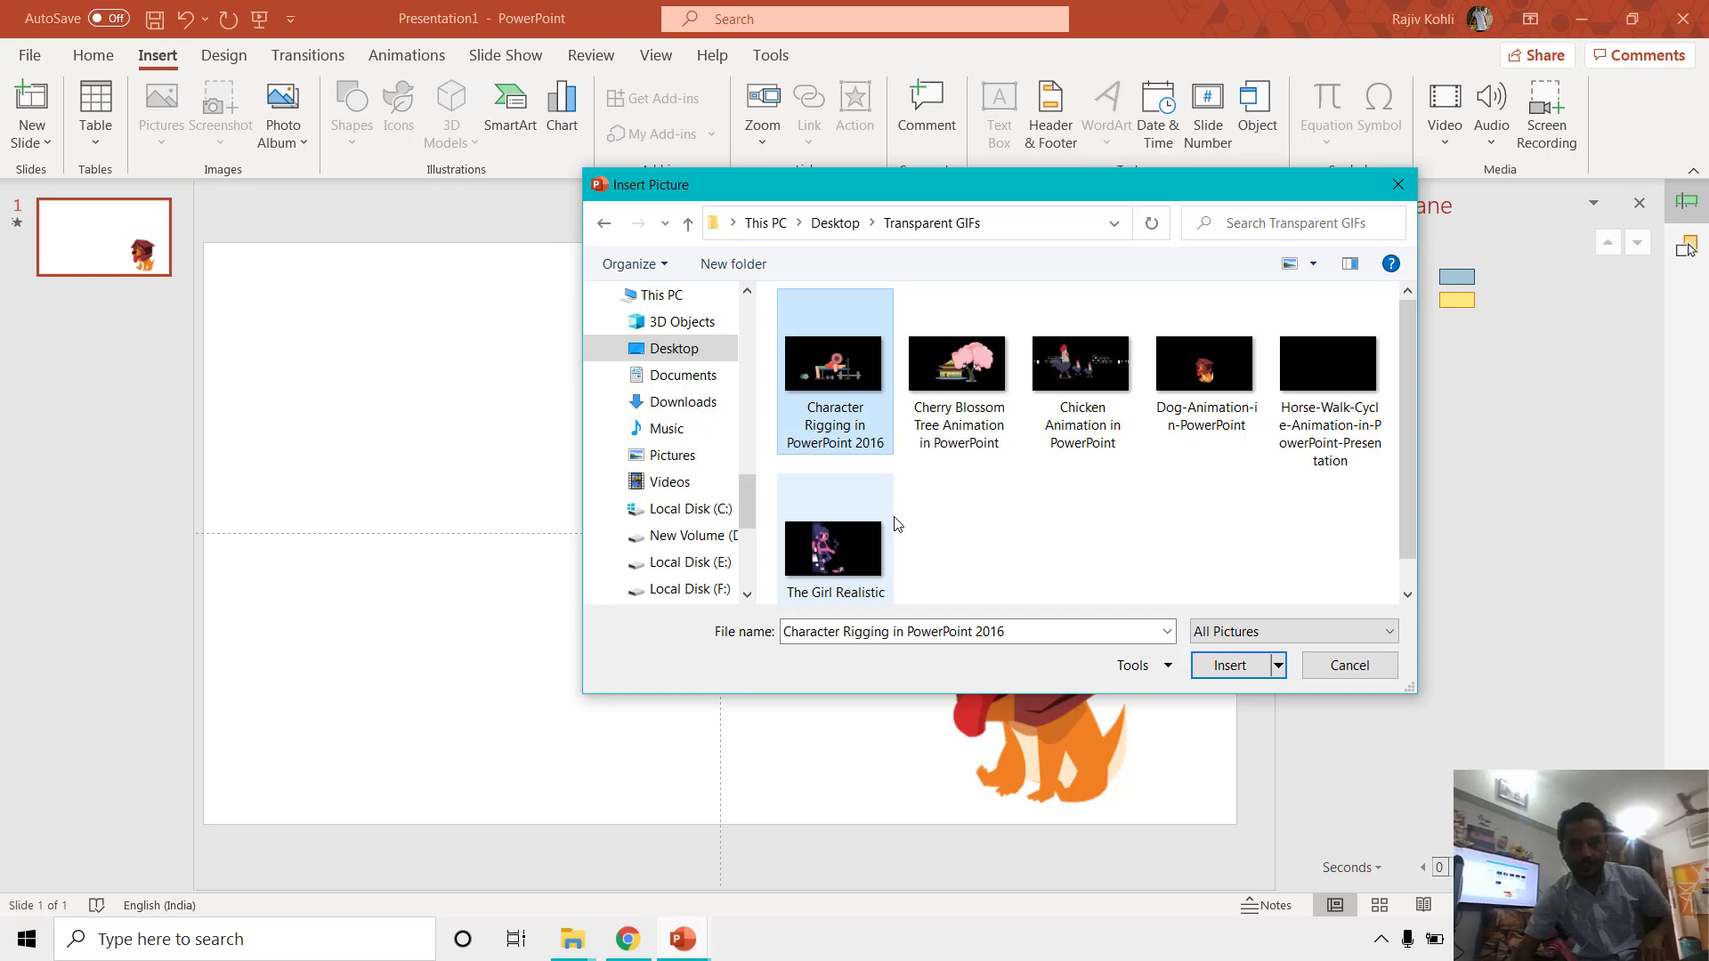
{"action": "left_click", "coordinate": [885, 552], "text": "ctrl"}
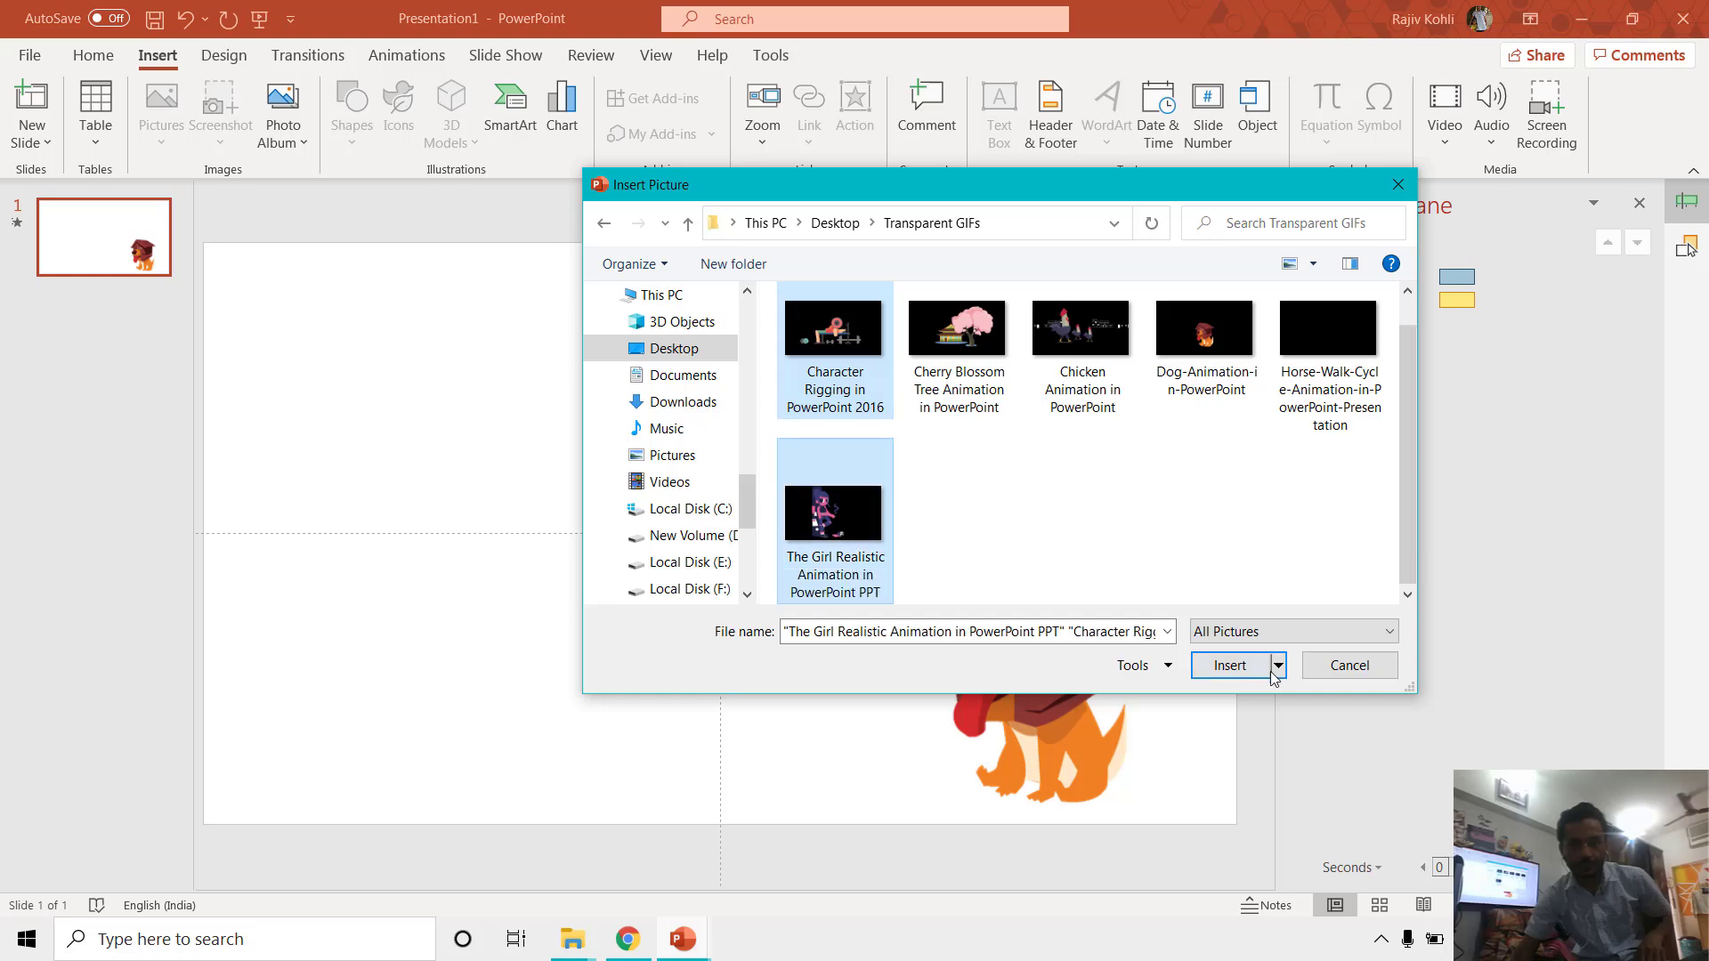
{"action": "key", "text": "Return"}
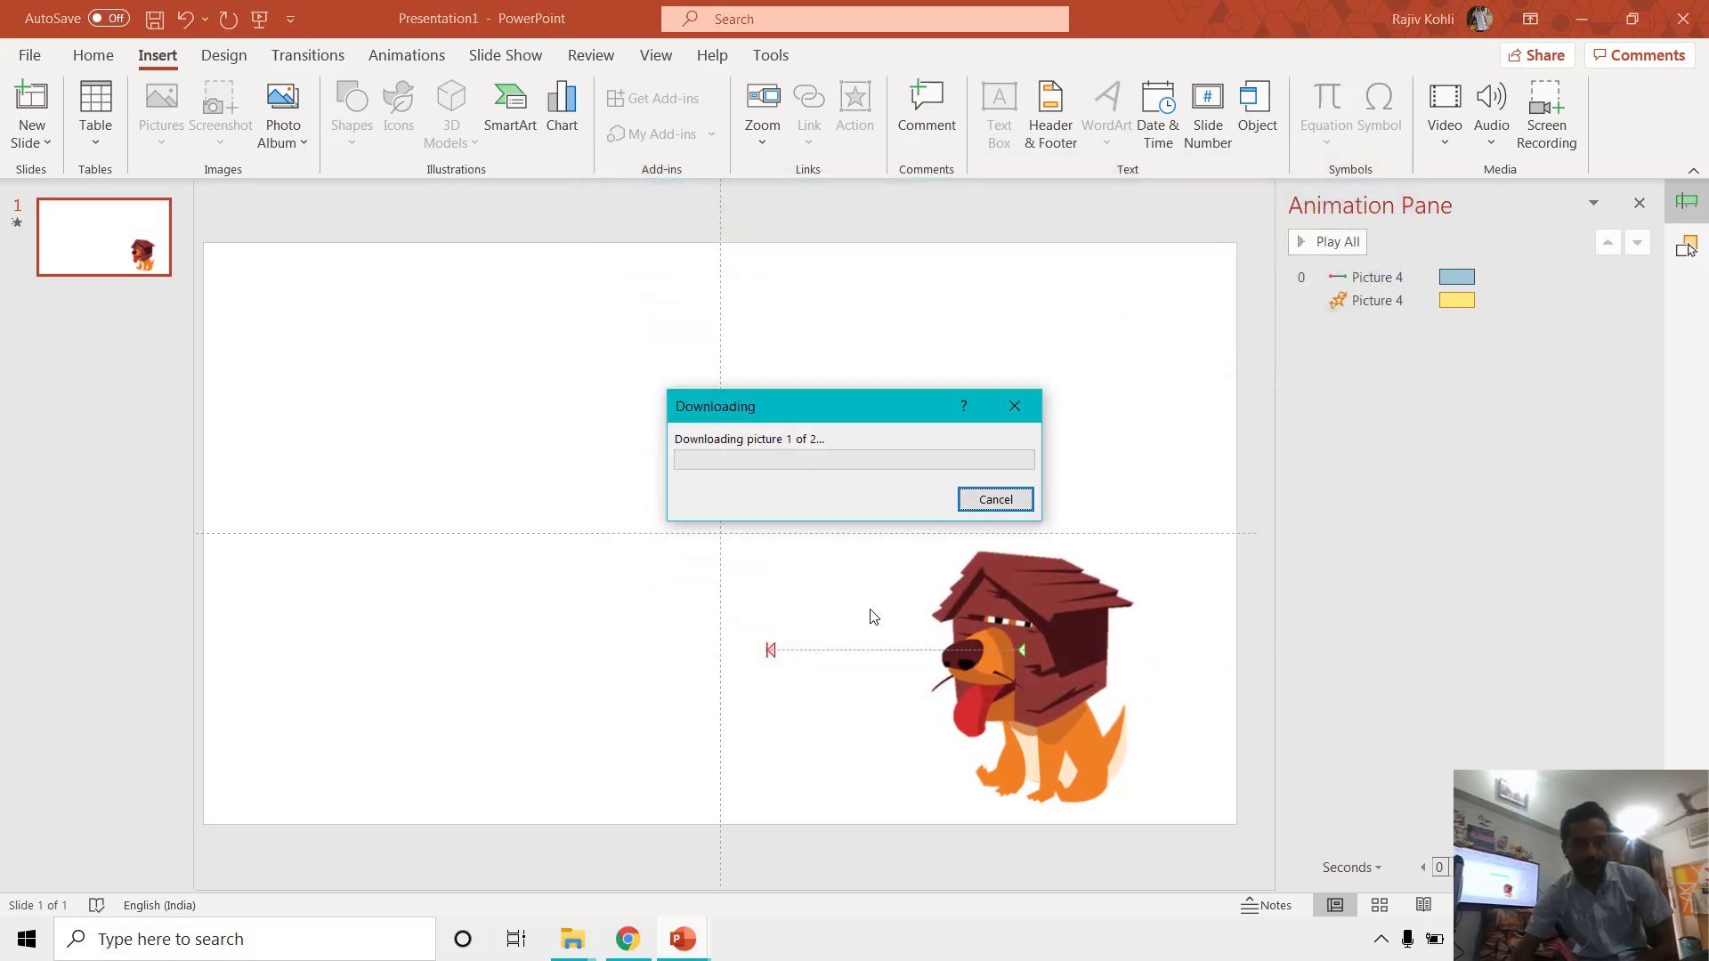
Step: Move the girl GIF to the slide's lower left, then select the weightlifting picture
{"action": "left_click", "coordinate": [965, 236]}
{"action": "left_click_drag", "start_coordinate": [691, 442], "coordinate": [361, 508]}
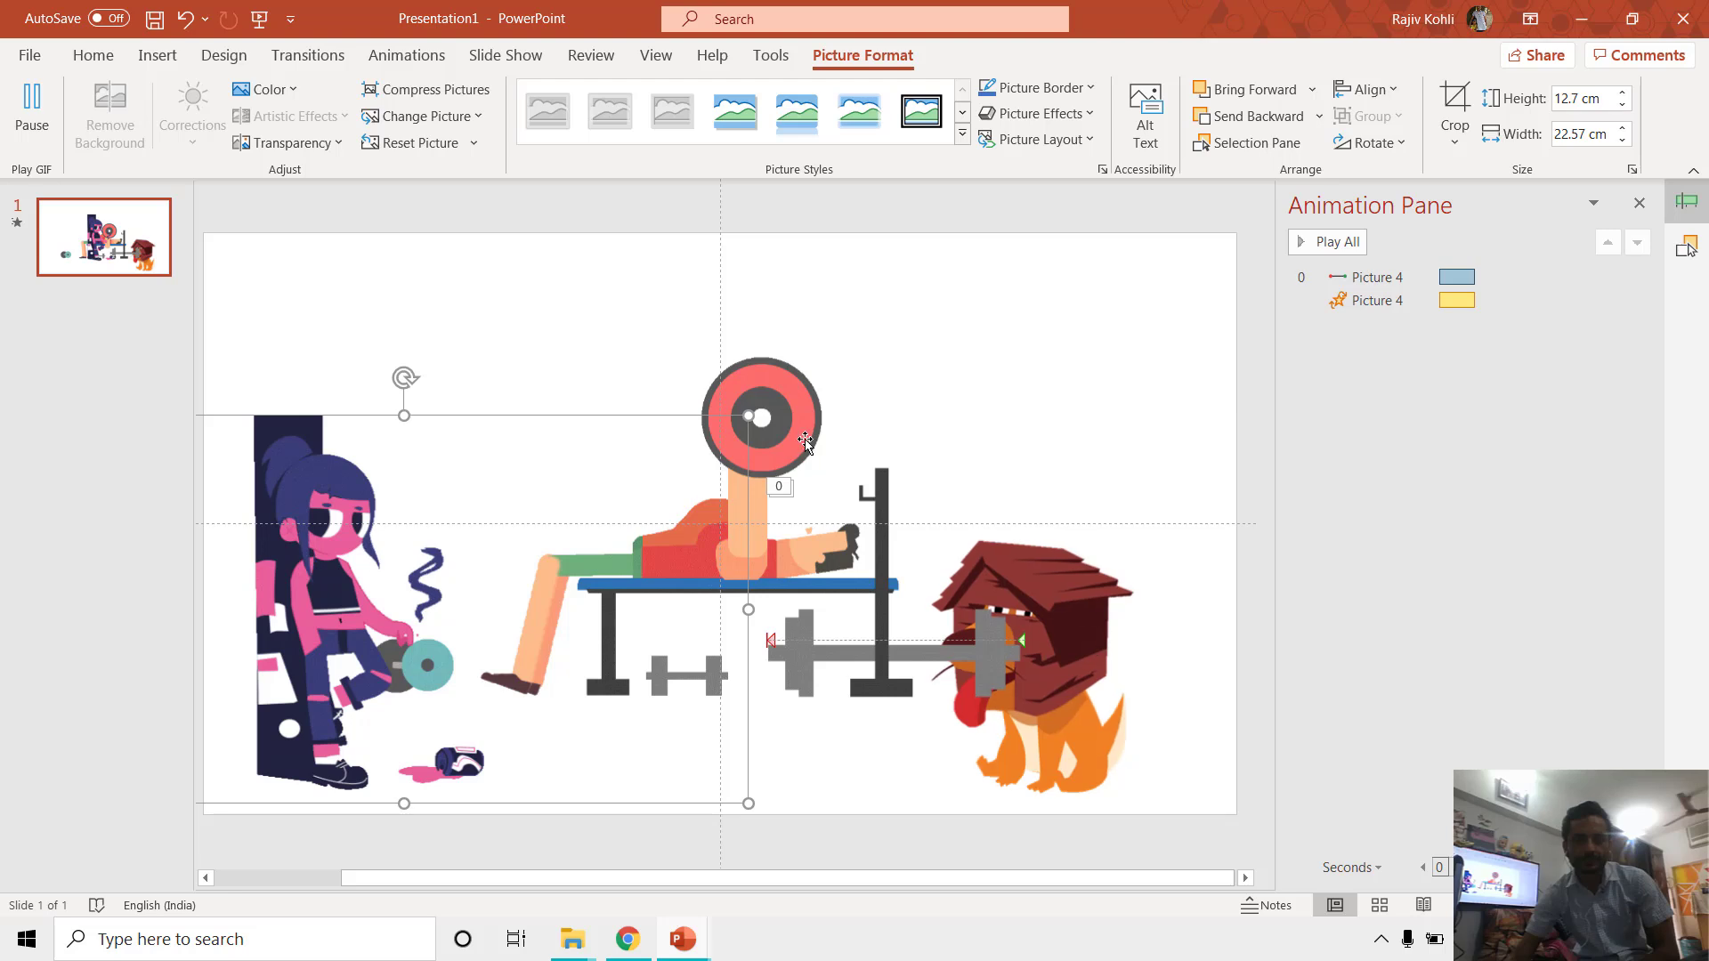
{"action": "left_click", "coordinate": [988, 343]}
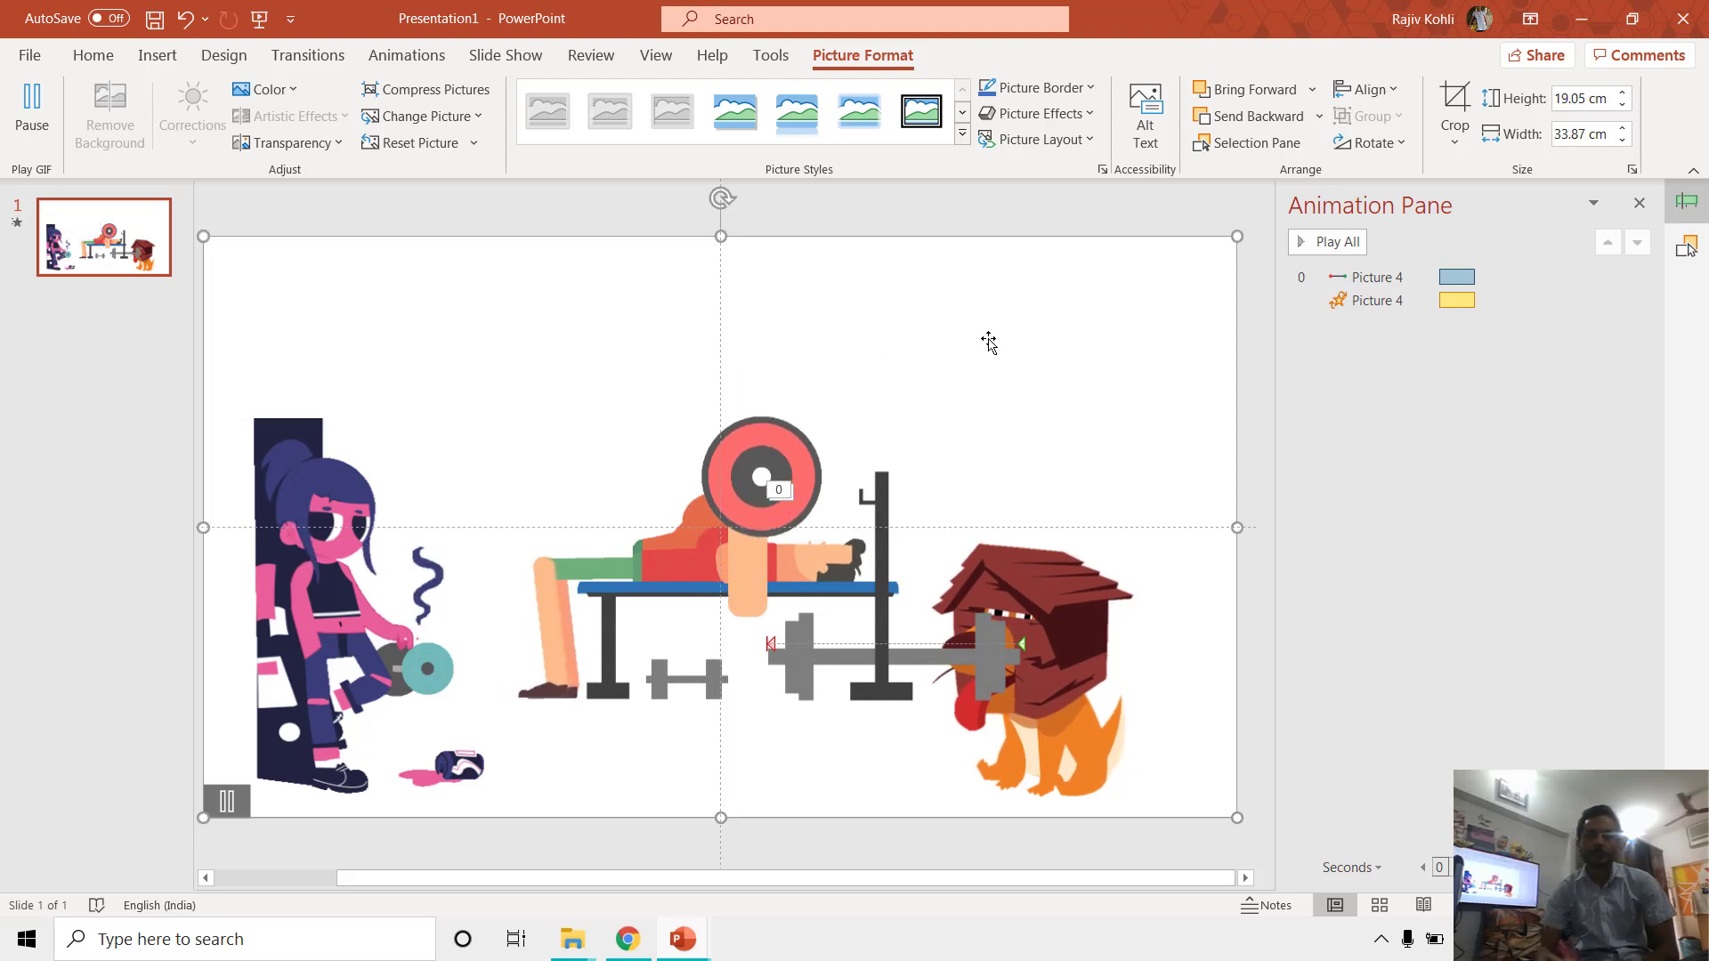